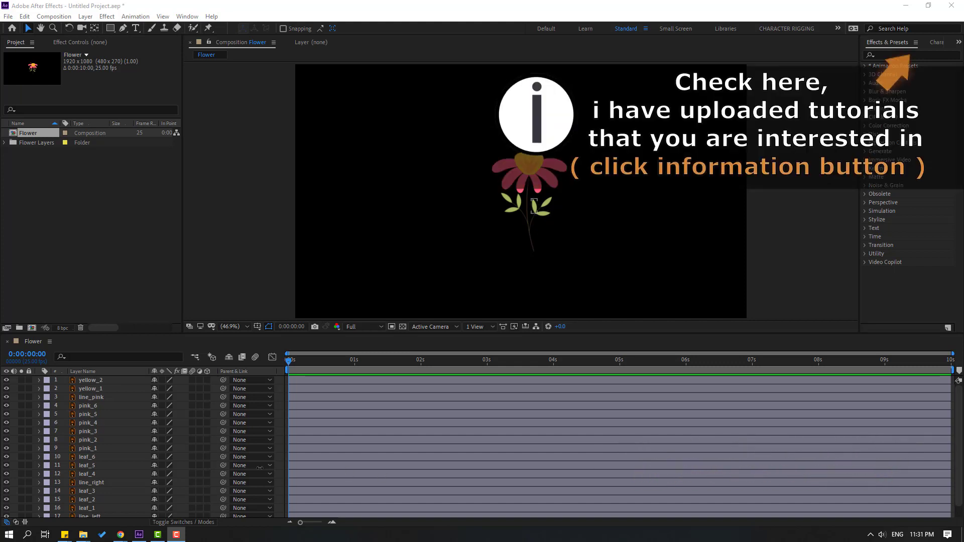
Step: Select the line_main layer by clicking the stem in the Flower composition viewer
{"action": "left_click", "coordinate": [533, 251]}
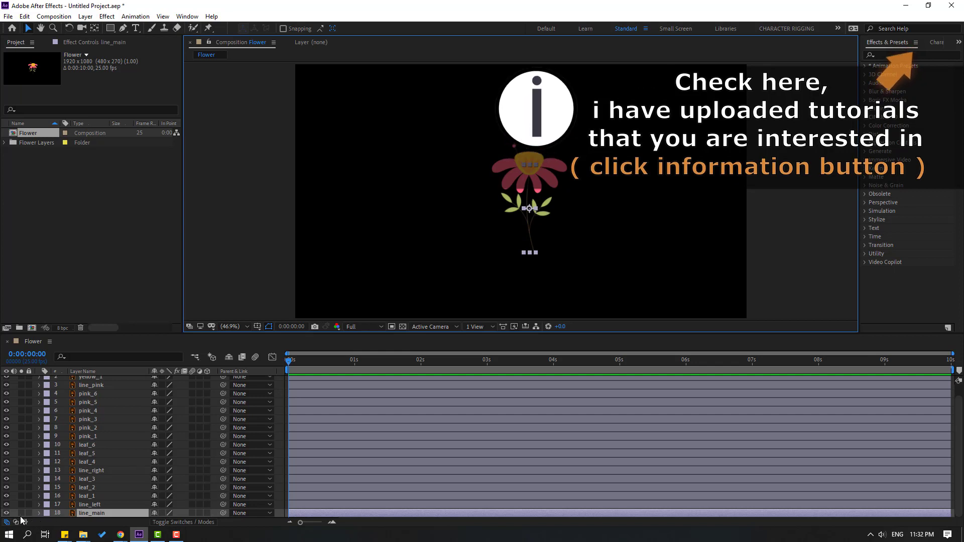
Step: Solo line_main at 100% zoom and reshape its path into a longer Bezier curve
{"action": "left_click", "coordinate": [21, 513]}
{"action": "key", "text": "slash"}
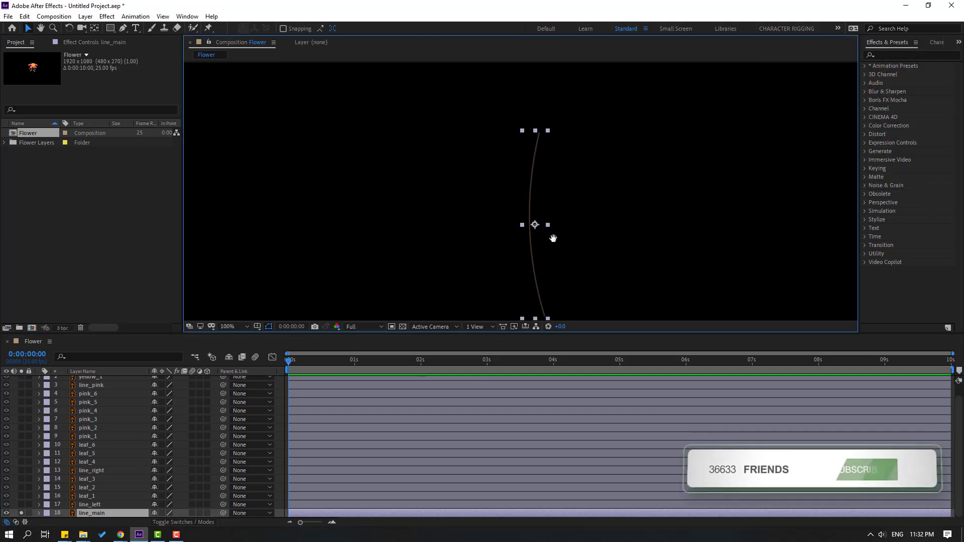
{"action": "left_click_drag", "start_coordinate": [553, 239], "coordinate": [516, 211]}
{"action": "left_click", "coordinate": [124, 28]}
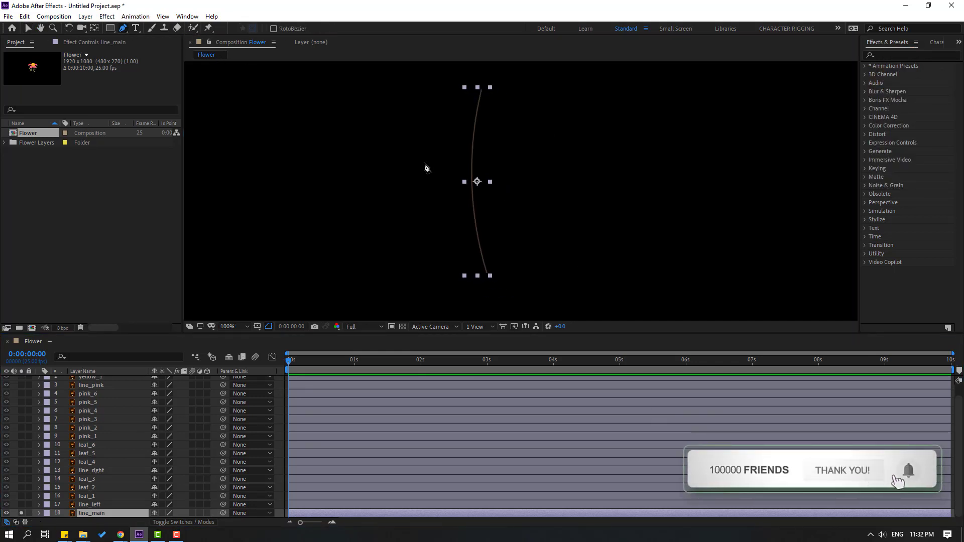
{"action": "left_click", "coordinate": [489, 276]}
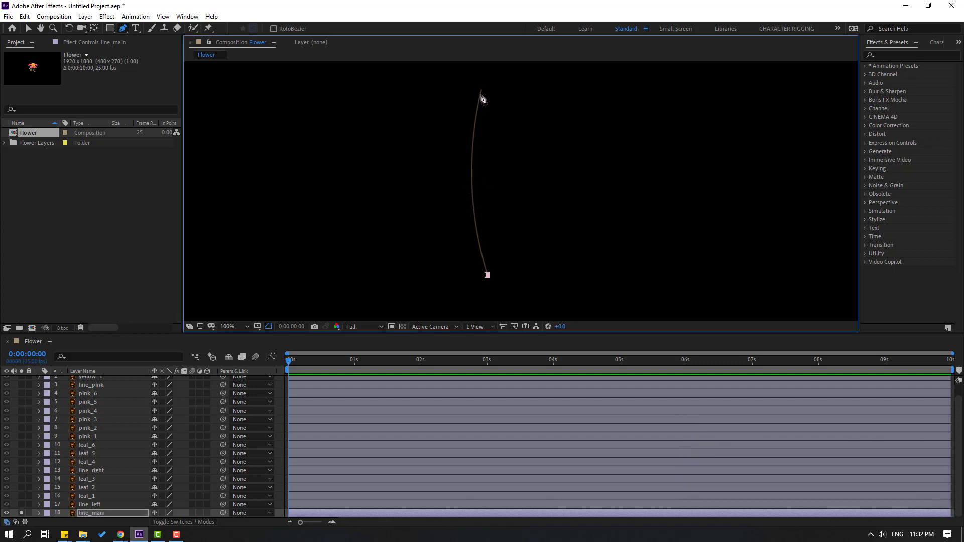
{"action": "left_click_drag", "start_coordinate": [482, 95], "coordinate": [501, 112]}
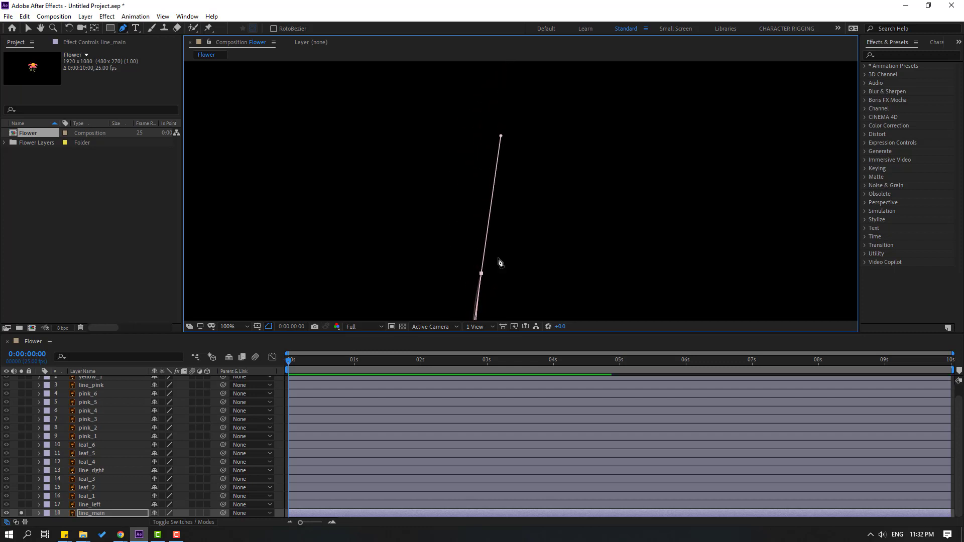
{"action": "left_click_drag", "start_coordinate": [497, 260], "coordinate": [459, 250]}
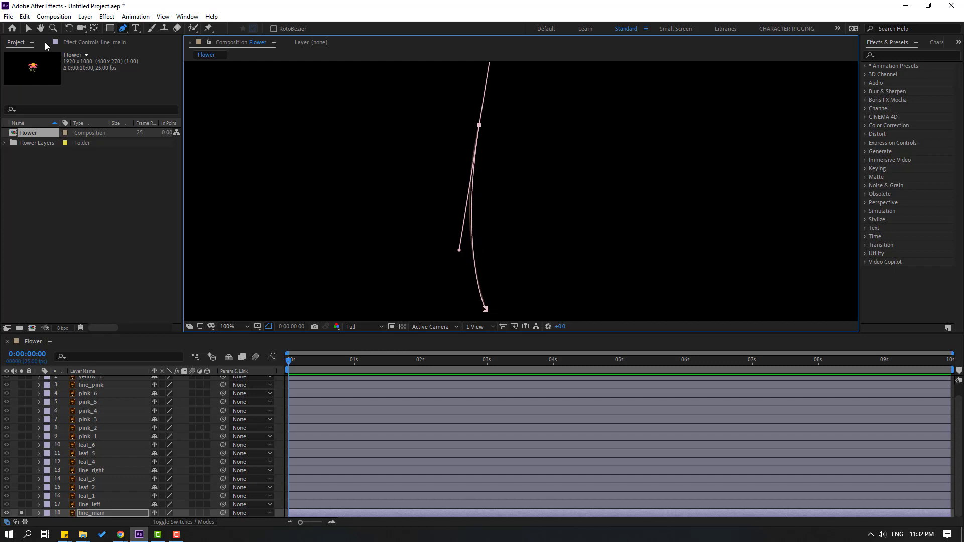
{"action": "left_click", "coordinate": [28, 28]}
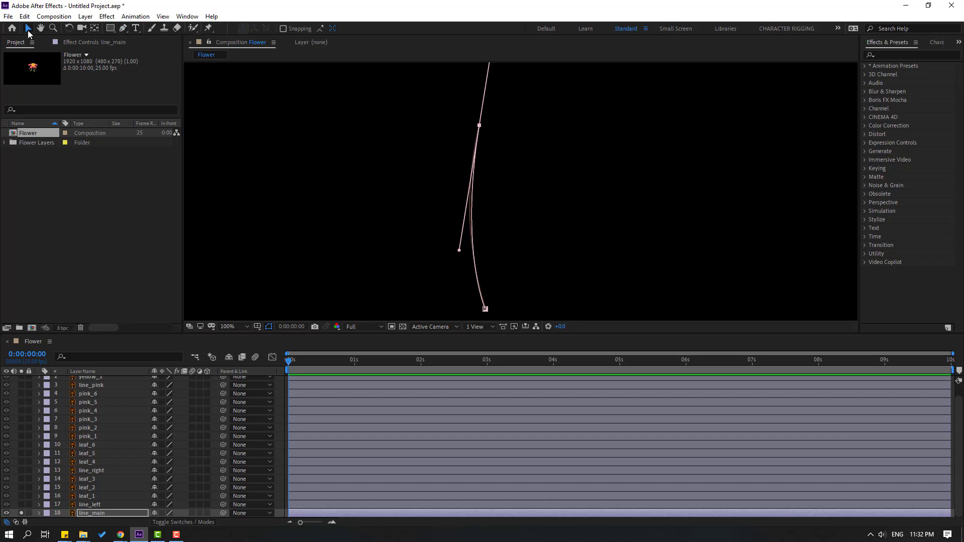
Step: Find the Stroke effect in Effects & Presets and apply it to line_main
{"action": "left_click", "coordinate": [895, 55]}
{"action": "type", "text": "stroke"}
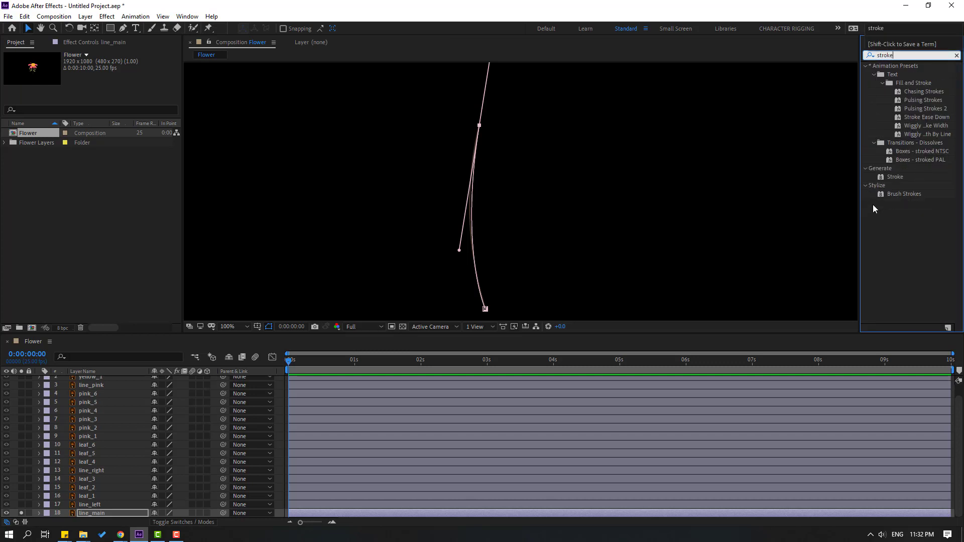
{"action": "left_click", "coordinate": [890, 179]}
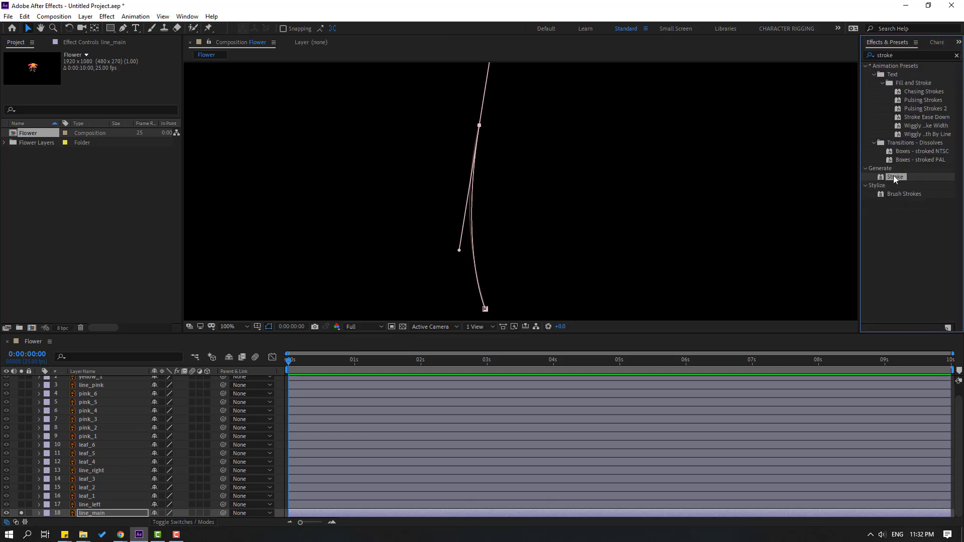
{"action": "mouse_move", "coordinate": [894, 176]}
{"action": "left_mouse_down"}
{"action": "mouse_move", "coordinate": [94, 480]}
{"action": "mouse_move", "coordinate": [84, 512]}
{"action": "left_mouse_up"}
Step: Set the Stroke Paint Style to Reveal Original Image and Brush Size to 9.6
{"action": "left_click_drag", "start_coordinate": [312, 217], "coordinate": [331, 165]}
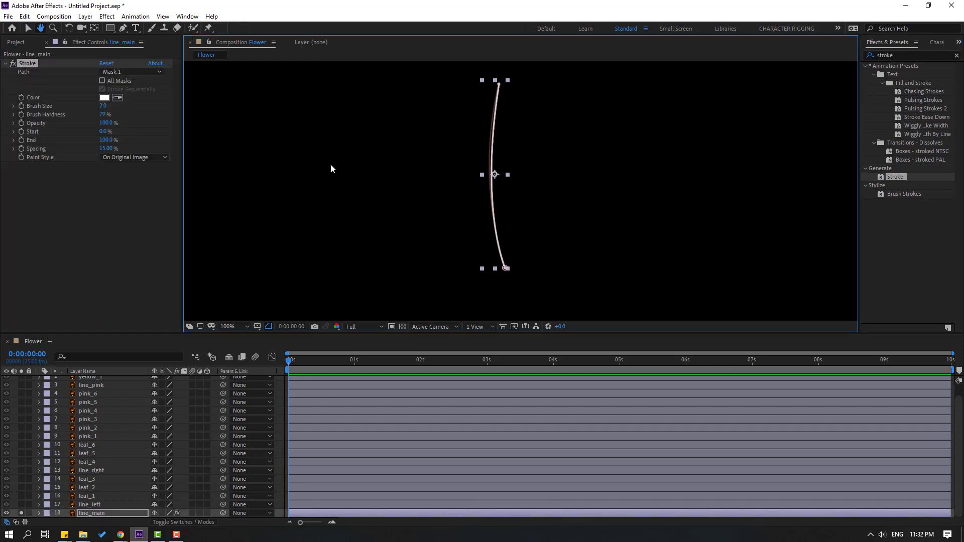
{"action": "left_click", "coordinate": [110, 158]}
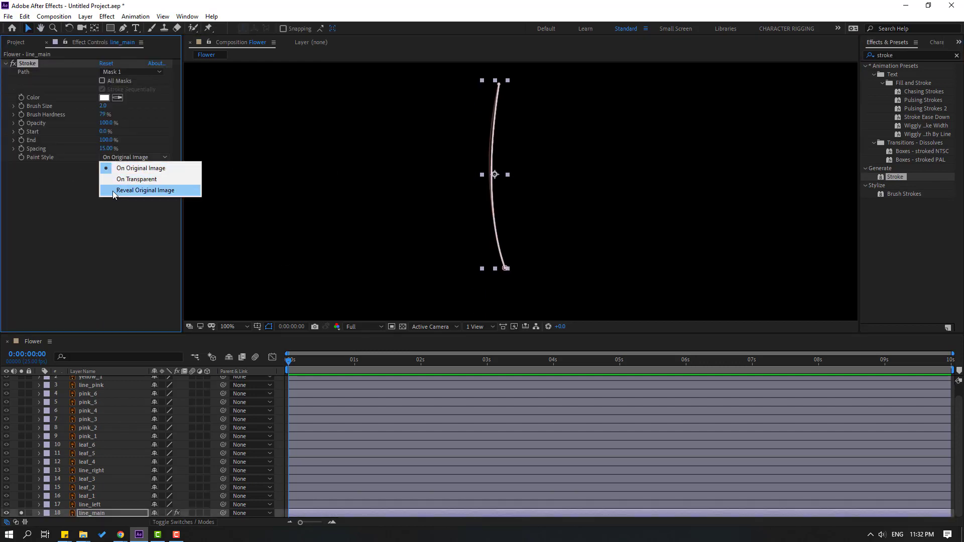
{"action": "left_click", "coordinate": [161, 192]}
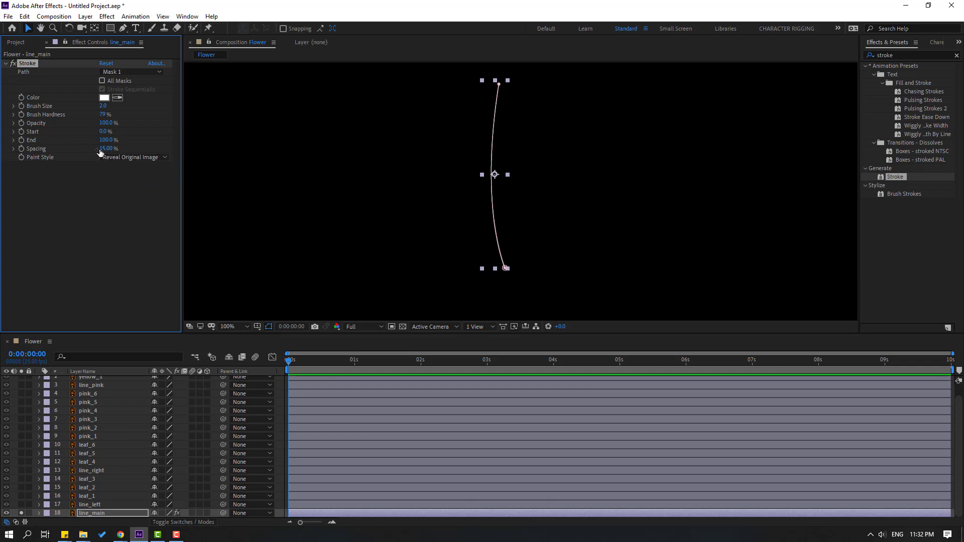
{"action": "left_click_drag", "start_coordinate": [102, 109], "coordinate": [141, 111]}
Step: Maximize the viewer at 200% zoom and select the stem path's top point
{"action": "scroll", "coordinate": [540, 136], "scroll_direction": "up", "scroll_amount": 4}
{"action": "scroll", "coordinate": [474, 122], "scroll_direction": "right", "scroll_amount": 3}
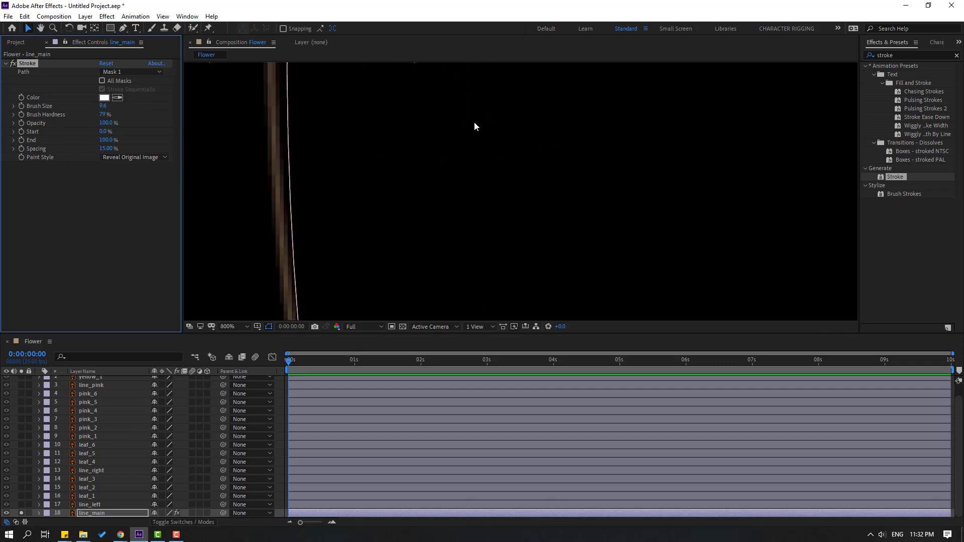
{"action": "scroll", "coordinate": [470, 123], "scroll_direction": "left", "scroll_amount": 2}
{"action": "mouse_move", "coordinate": [470, 123]}
{"action": "left_mouse_down"}
{"action": "mouse_move", "coordinate": [465, 211]}
{"action": "mouse_move", "coordinate": [522, 214]}
{"action": "mouse_move", "coordinate": [458, 238]}
{"action": "left_mouse_up"}
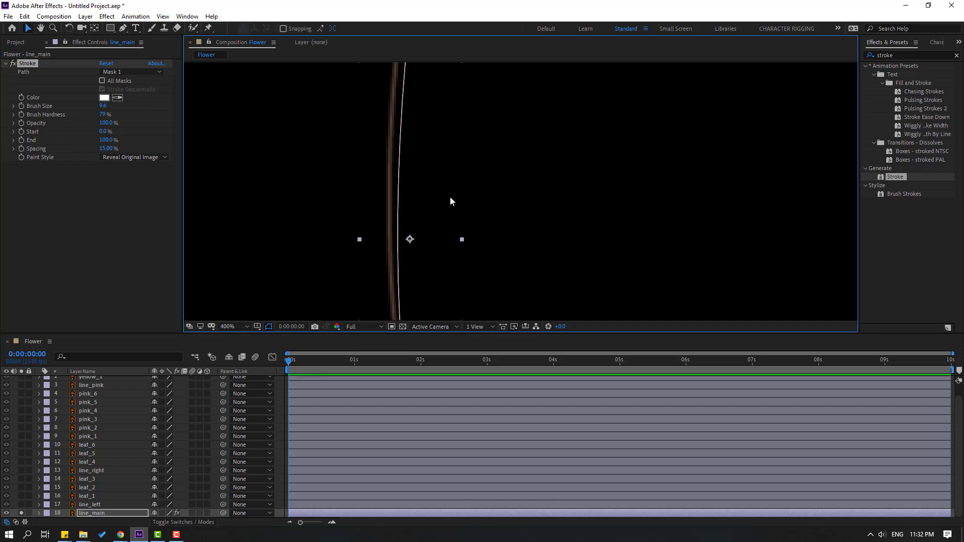
{"action": "left_click", "coordinate": [123, 29]}
{"action": "key", "text": "comma"}
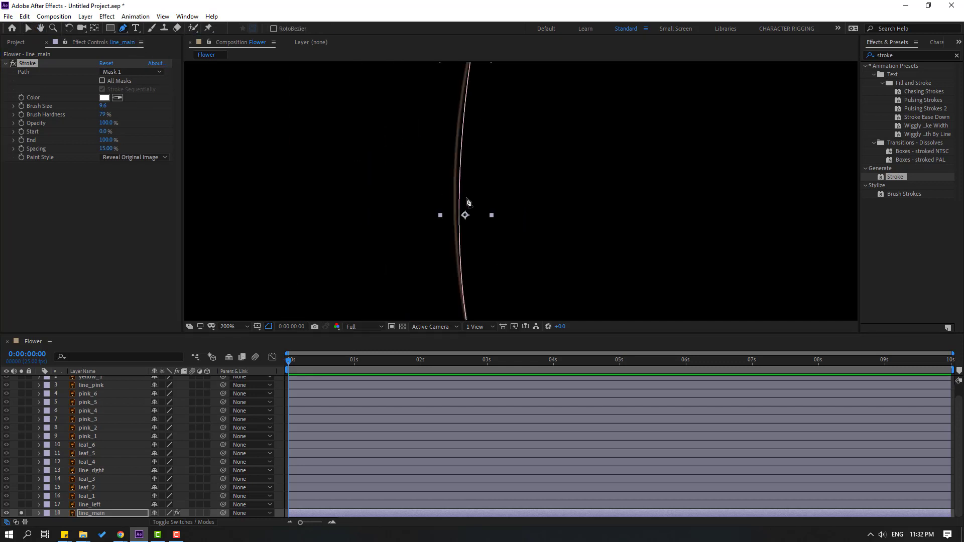
{"action": "key", "text": "grave"}
{"action": "left_click", "coordinate": [436, 133]}
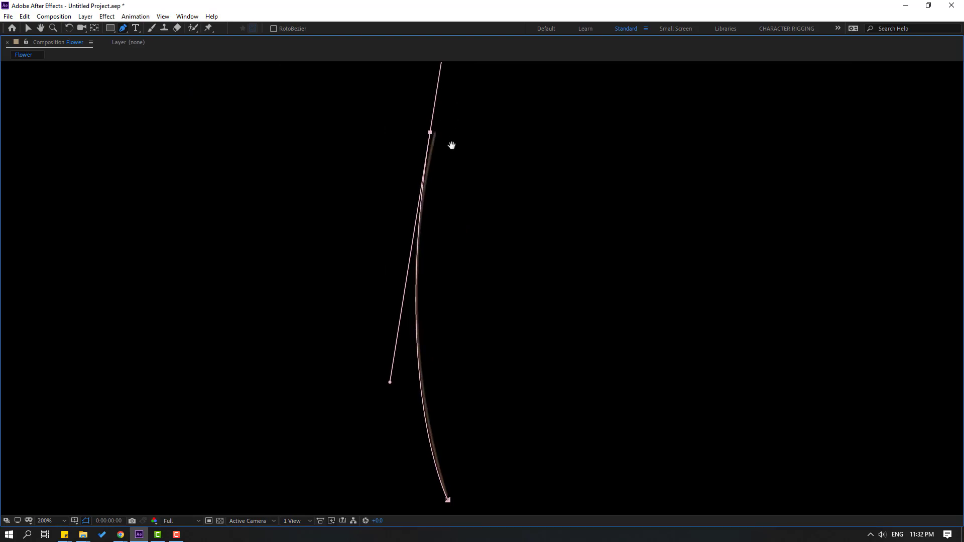
Step: Refine the stem curve's top point and direction handles, then restore the workspace
{"action": "key", "text": "comma"}
{"action": "left_click_drag", "start_coordinate": [478, 92], "coordinate": [487, 95]}
{"action": "key", "text": "period"}
{"action": "left_click_drag", "start_coordinate": [522, 151], "coordinate": [529, 152]}
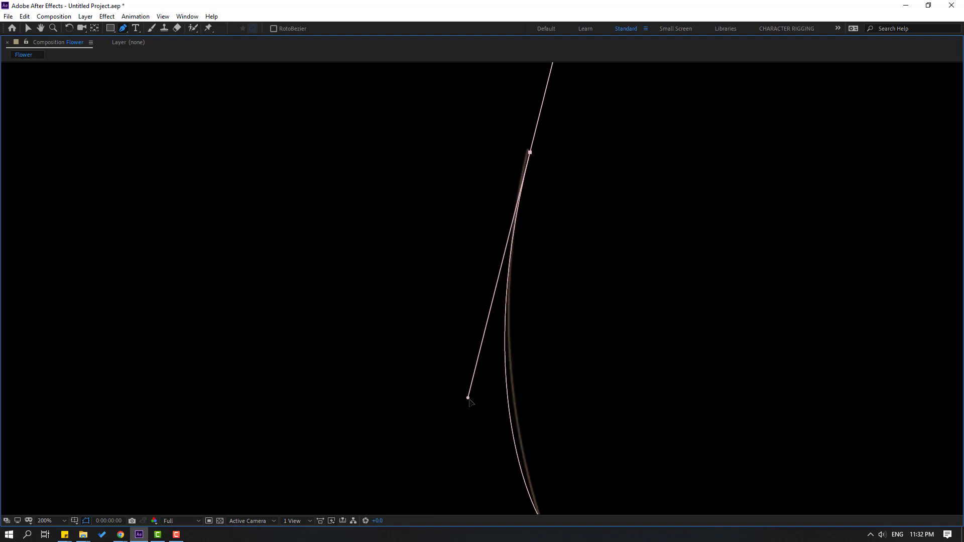
{"action": "left_click_drag", "start_coordinate": [469, 398], "coordinate": [480, 398]}
{"action": "key", "text": "comma"}
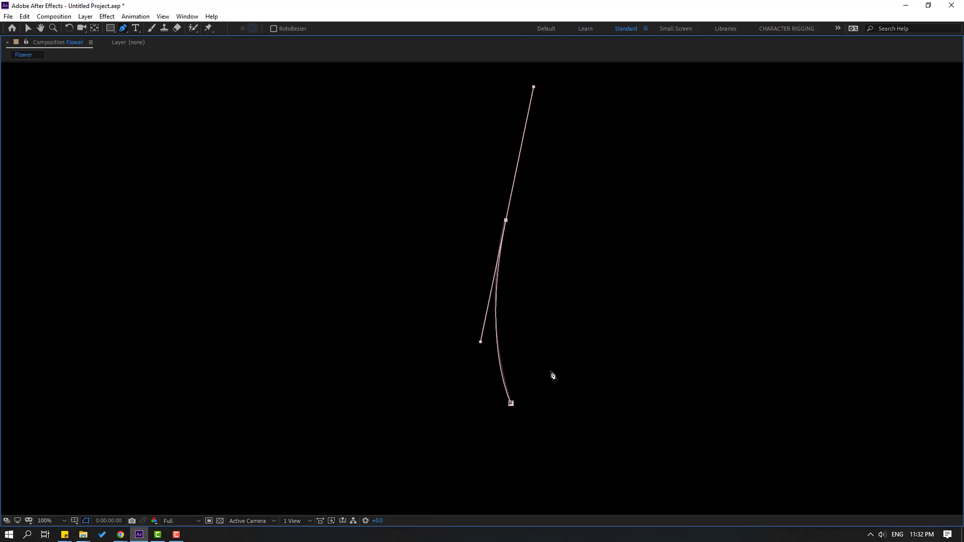
{"action": "key", "text": "grave"}
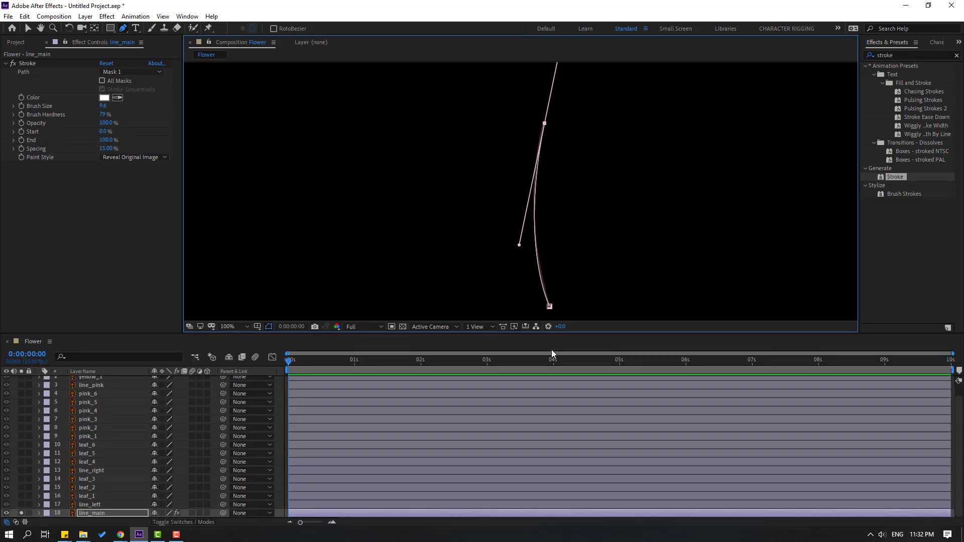
Step: Set the Stroke Brush Size to 15.0 and End to 0%
{"action": "left_click_drag", "start_coordinate": [108, 106], "coordinate": [127, 109]}
{"action": "left_click", "coordinate": [102, 106]}
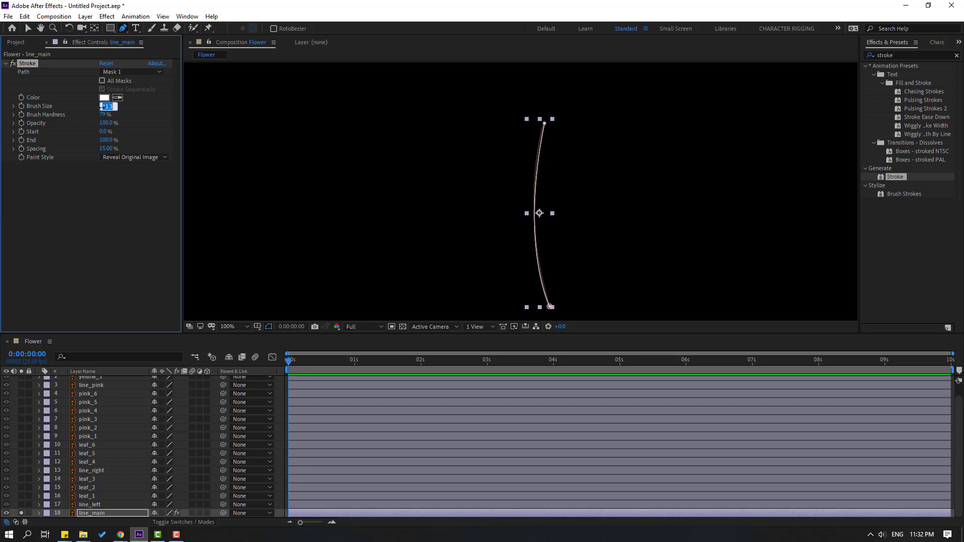
{"action": "left_click", "coordinate": [30, 28]}
{"action": "left_click", "coordinate": [106, 141]}
{"action": "type", "text": "0"}
{"action": "key", "text": "Return"}
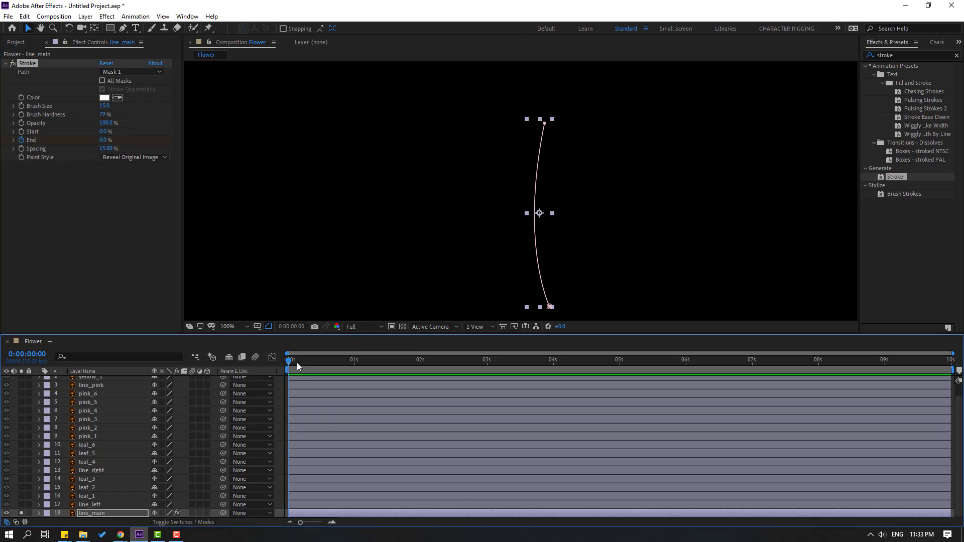
Step: Keyframe Stroke End at 100% at 0:00:00:22 and preview the stem drawing on
{"action": "left_click", "coordinate": [346, 360]}
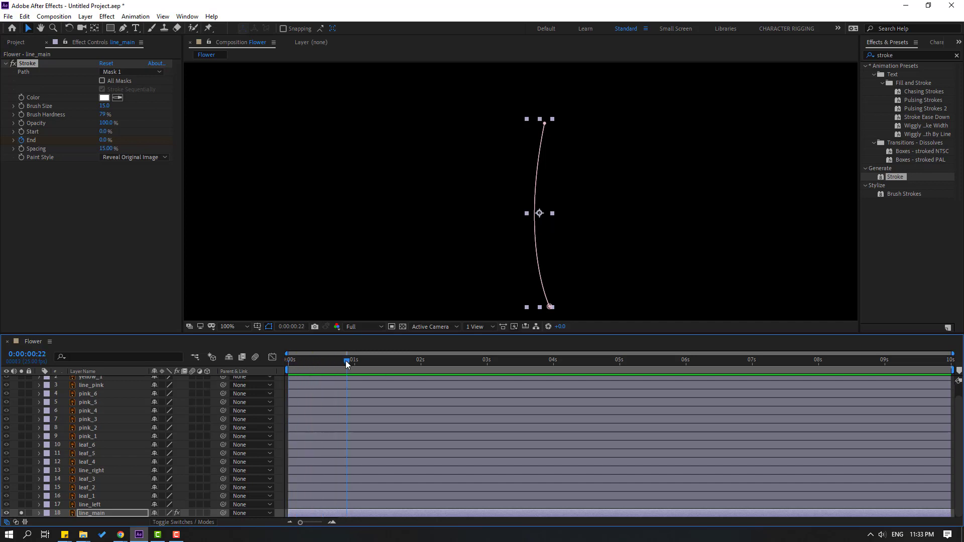
{"action": "left_click", "coordinate": [105, 140]}
{"action": "type", "text": "100"}
{"action": "key", "text": "Return"}
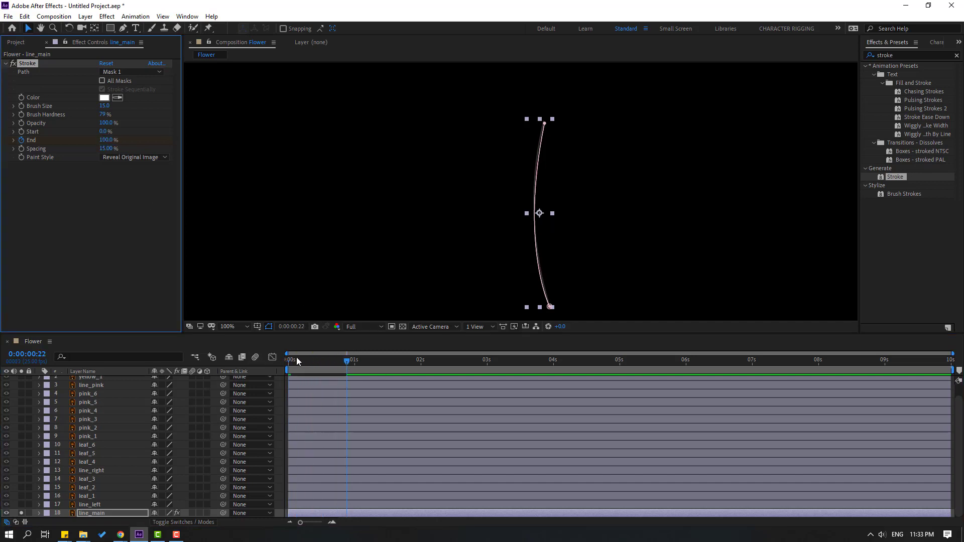
{"action": "key", "text": "space"}
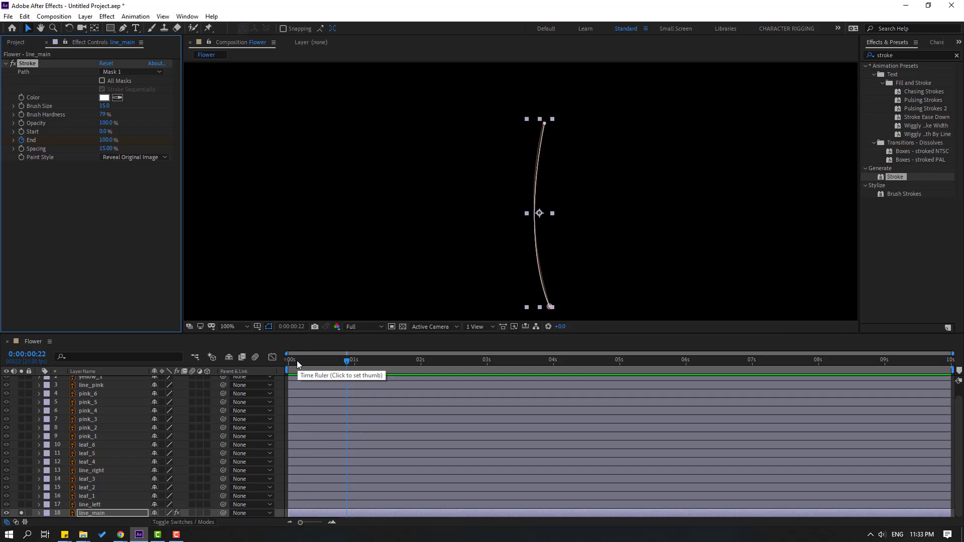
{"action": "key", "text": "space"}
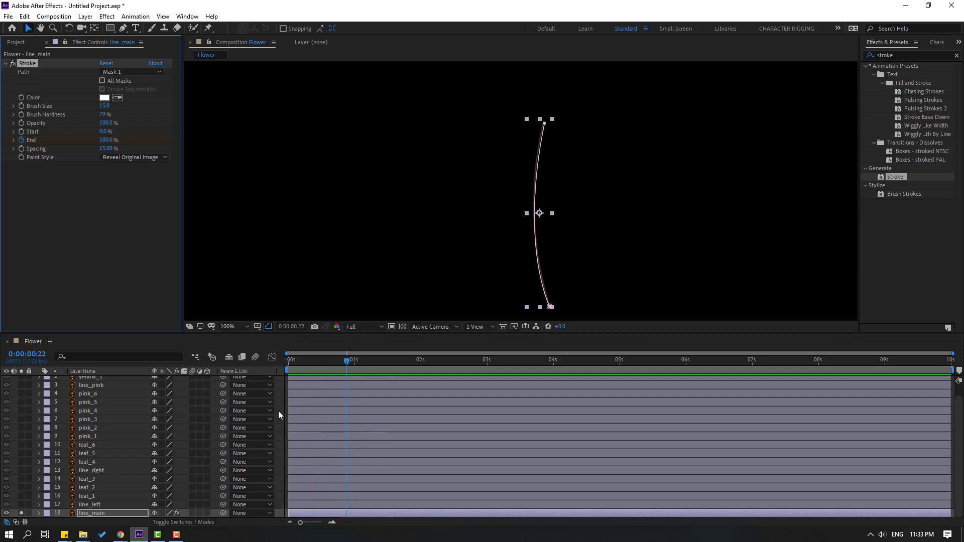
Step: Apply Easy Ease to both End keyframes of line_main
{"action": "left_click", "coordinate": [84, 514]}
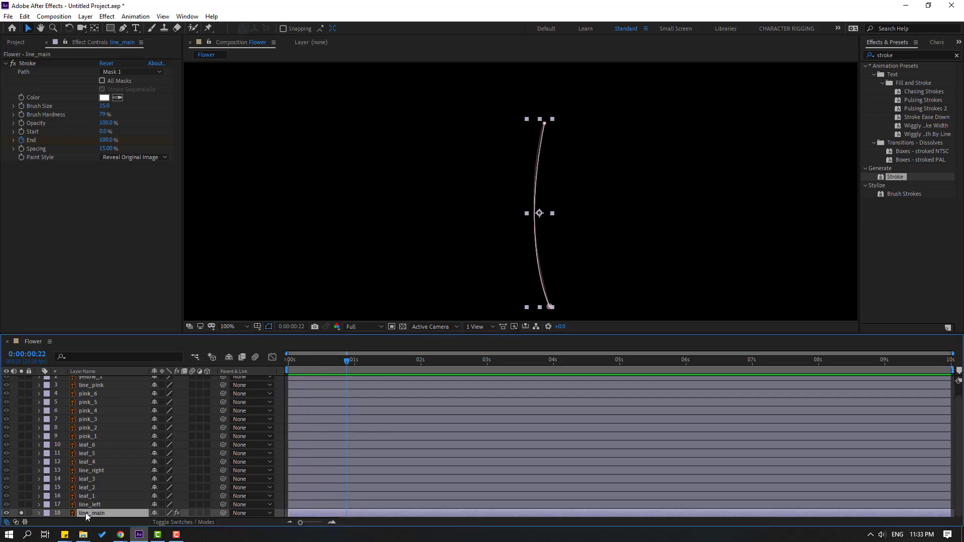
{"action": "key", "text": "u"}
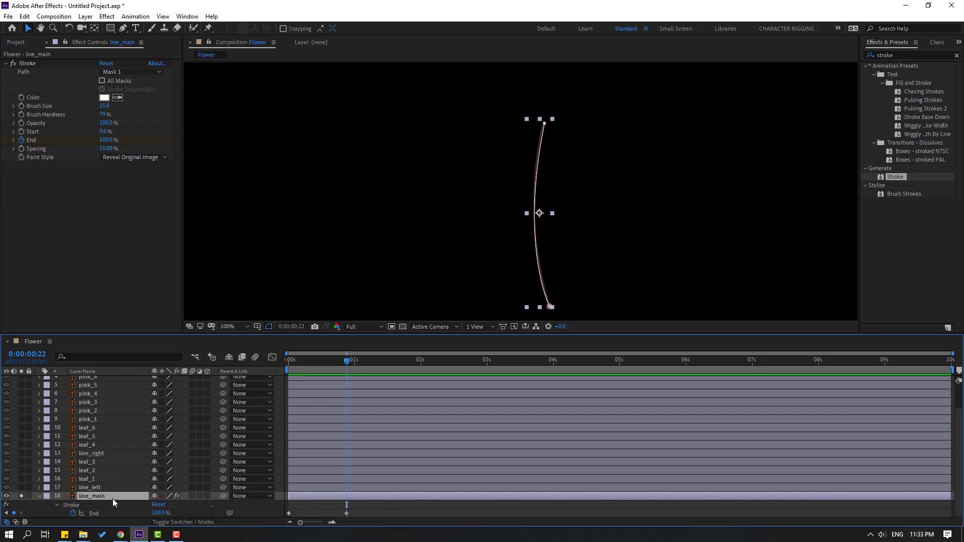
{"action": "left_click", "coordinate": [312, 517]}
{"action": "left_click", "coordinate": [289, 514]}
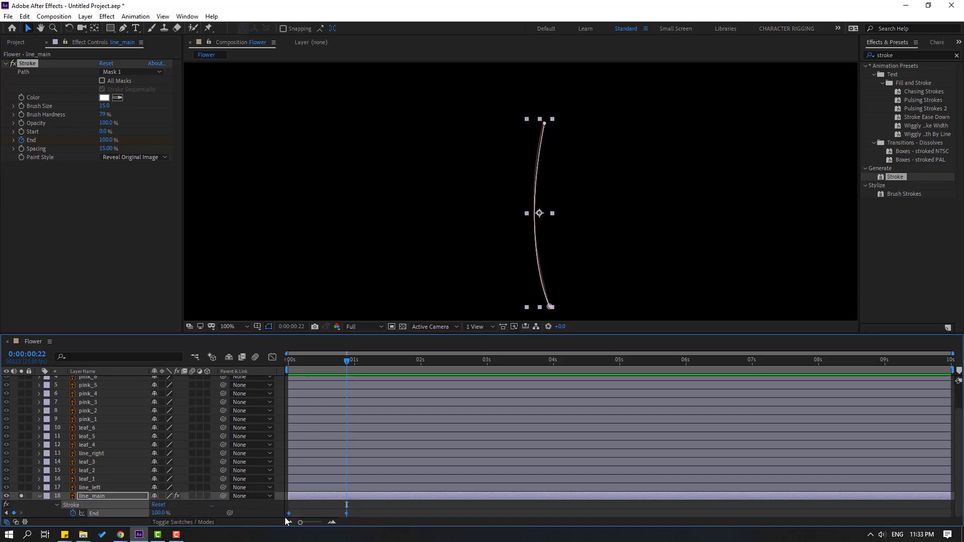
{"action": "right_click", "coordinate": [288, 514]}
{"action": "mouse_move", "coordinate": [341, 508]}
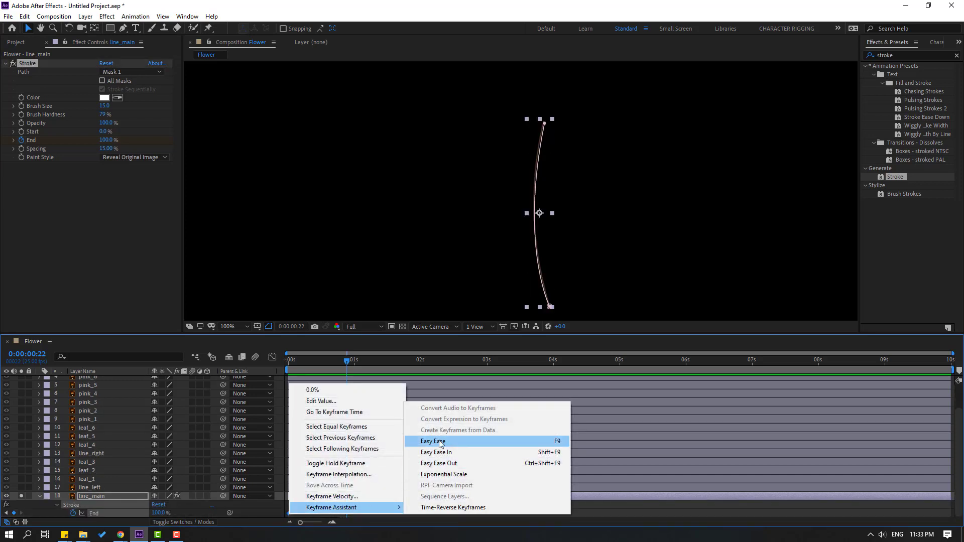
{"action": "left_click", "coordinate": [526, 442]}
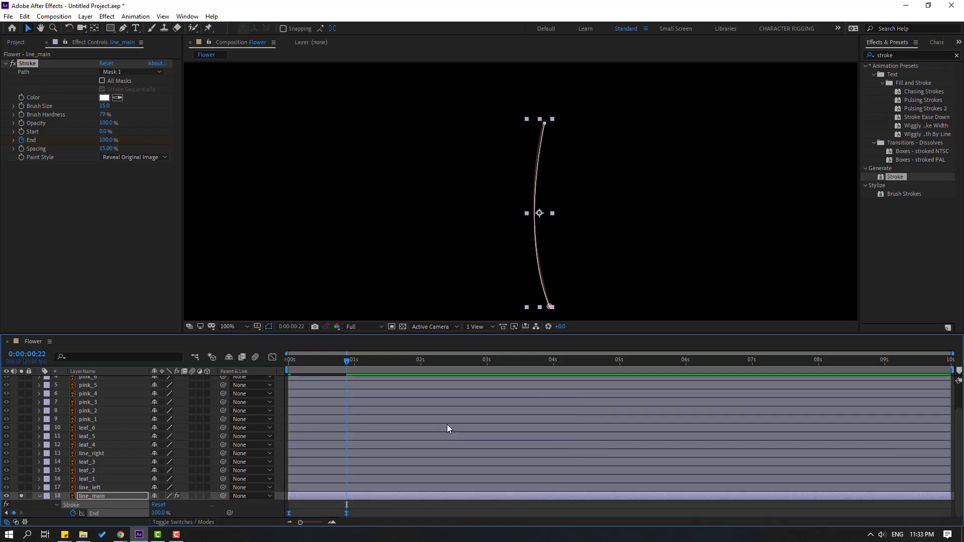
{"action": "left_click", "coordinate": [272, 357]}
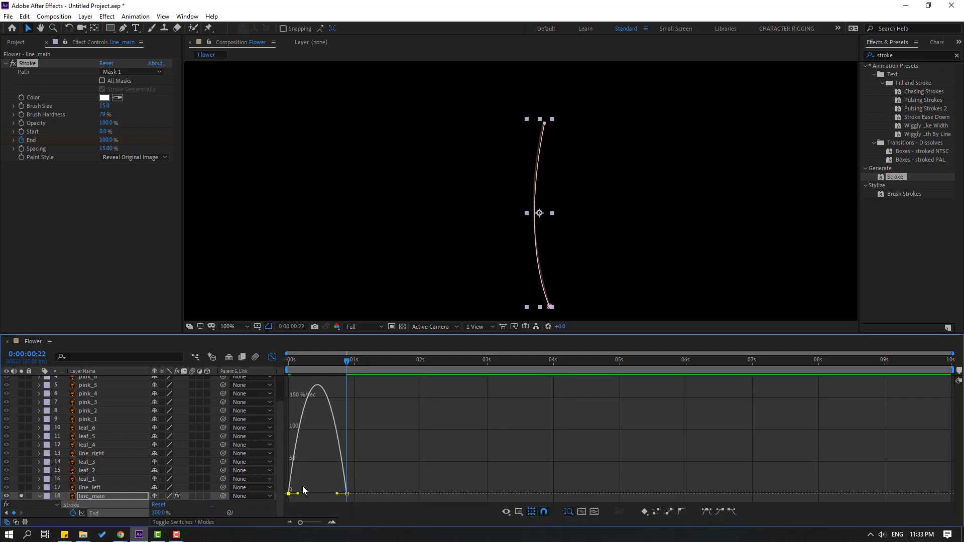
Step: Drag the End keyframes' influence handles into a symmetric speed peak and preview
{"action": "left_click_drag", "start_coordinate": [297, 494], "coordinate": [321, 495]}
{"action": "left_click", "coordinate": [435, 459]}
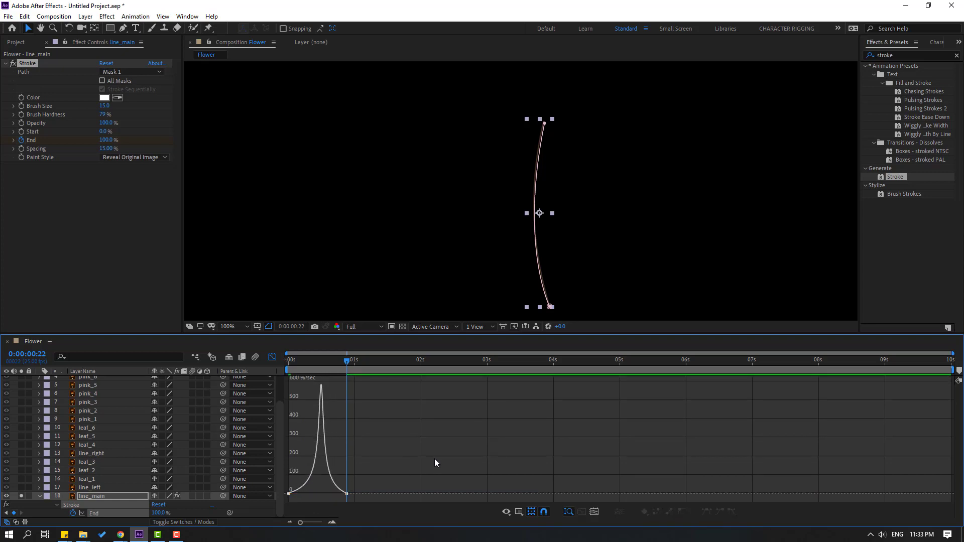
{"action": "key", "text": "space"}
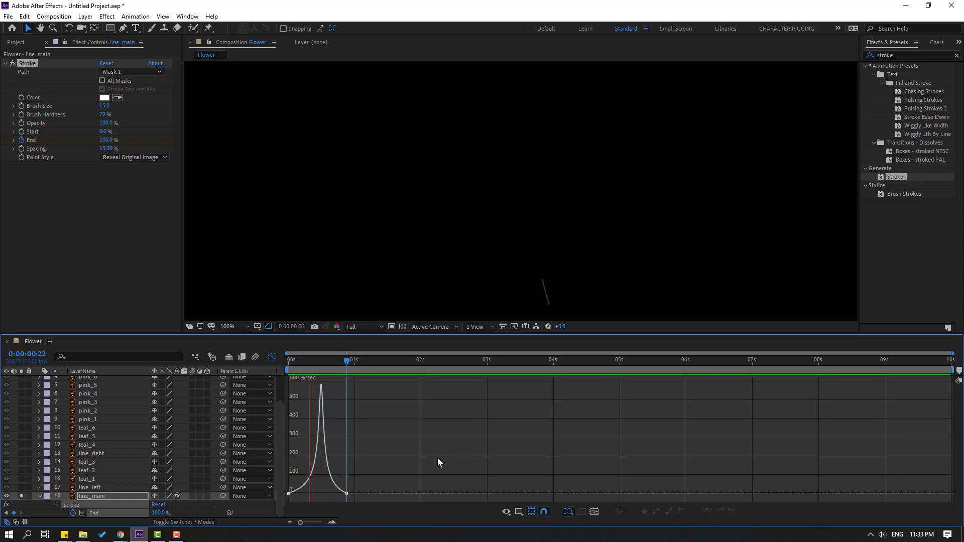
{"action": "key", "text": "space"}
Step: Soften the speed peak, then move the last End keyframe slightly later
{"action": "left_click", "coordinate": [299, 494]}
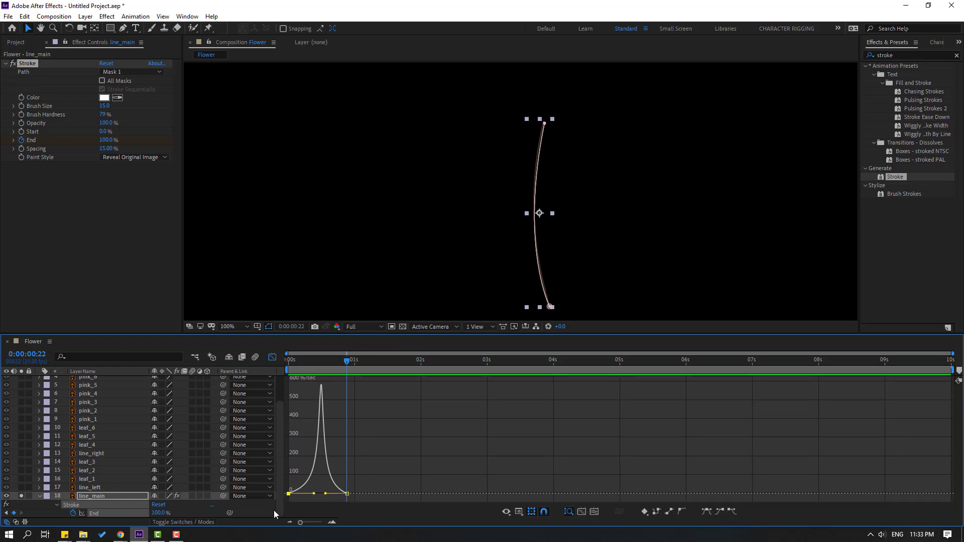
{"action": "mouse_move", "coordinate": [314, 494]}
{"action": "left_mouse_down"}
{"action": "mouse_move", "coordinate": [303, 493]}
{"action": "mouse_move", "coordinate": [324, 494]}
{"action": "left_mouse_up"}
{"action": "key", "text": "space"}
{"action": "key", "text": "space"}
{"action": "key", "text": "space"}
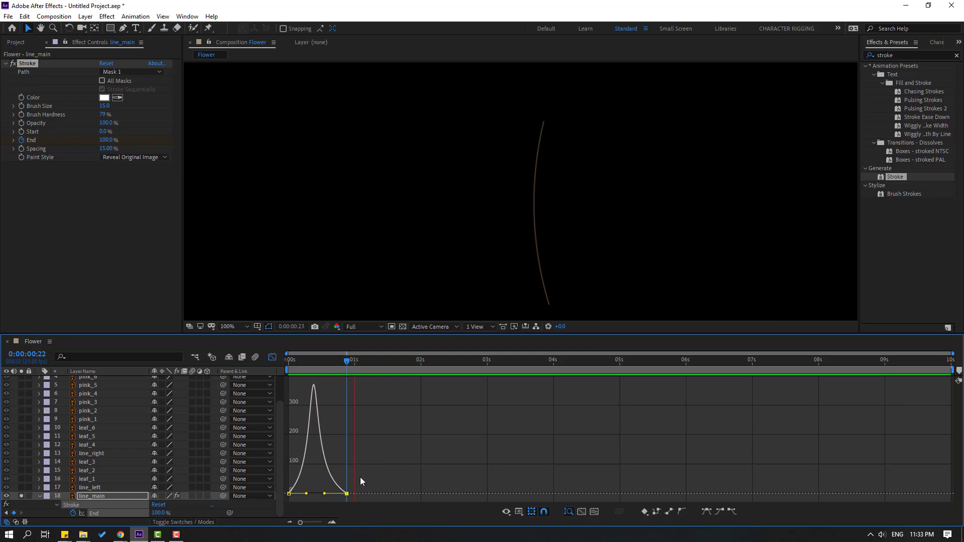
{"action": "left_click", "coordinate": [274, 358]}
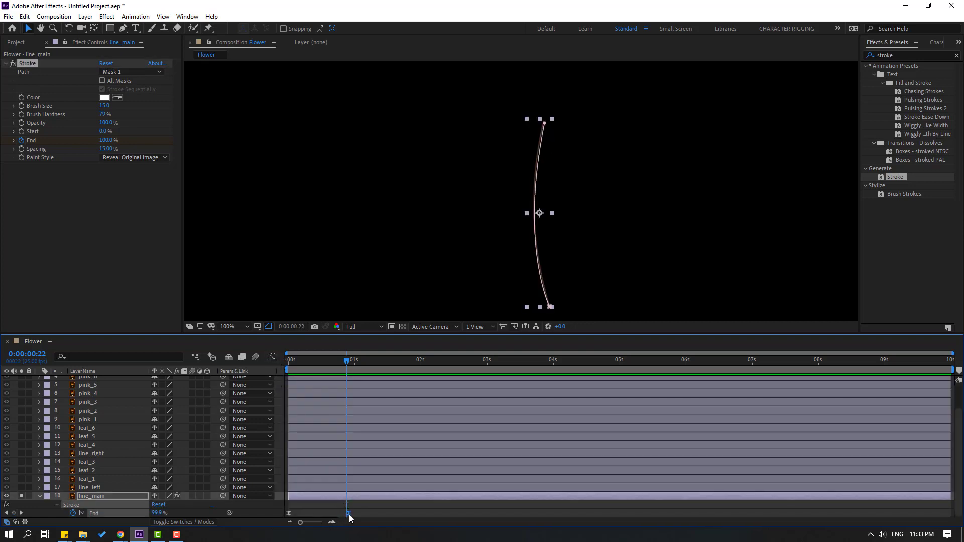
{"action": "left_click_drag", "start_coordinate": [348, 513], "coordinate": [368, 515]}
Step: Shift the last End keyframe later, leaving 94.2% drawn at frame 22, and preview
{"action": "left_click", "coordinate": [387, 511]}
{"action": "key", "text": "space"}
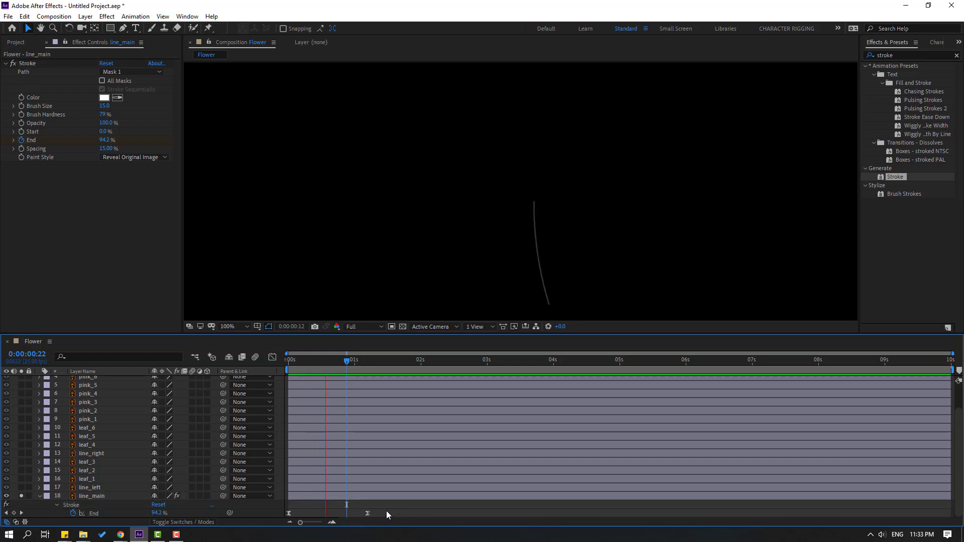
{"action": "key", "text": "space"}
{"action": "key", "text": "Home"}
Step: Select line_main's Stroke effect, then select the line_left layer
{"action": "left_click", "coordinate": [86, 496]}
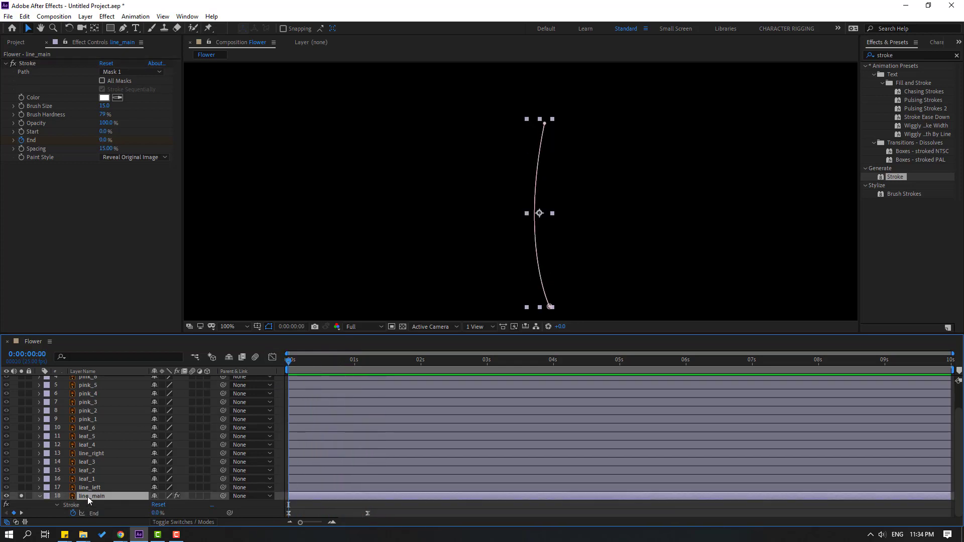
{"action": "key", "text": "e"}
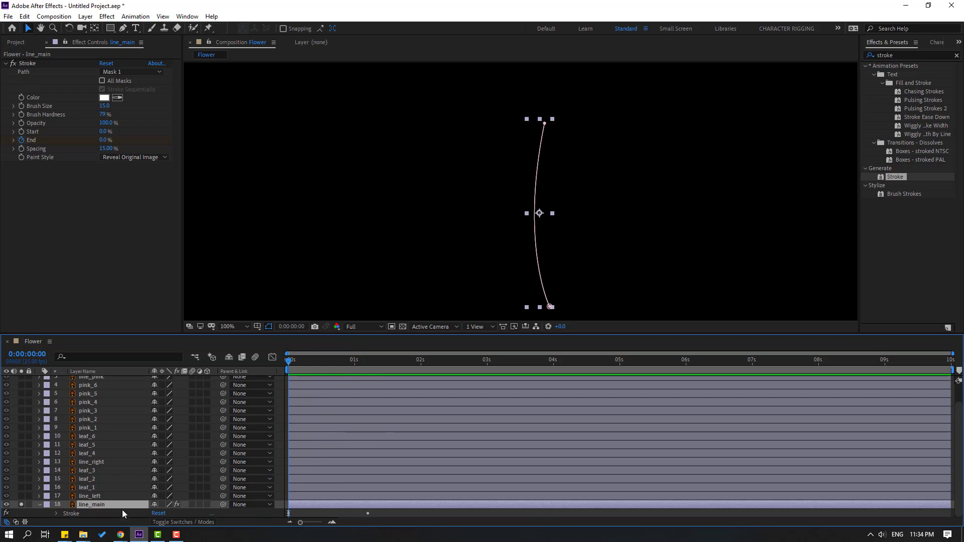
{"action": "left_click", "coordinate": [55, 514]}
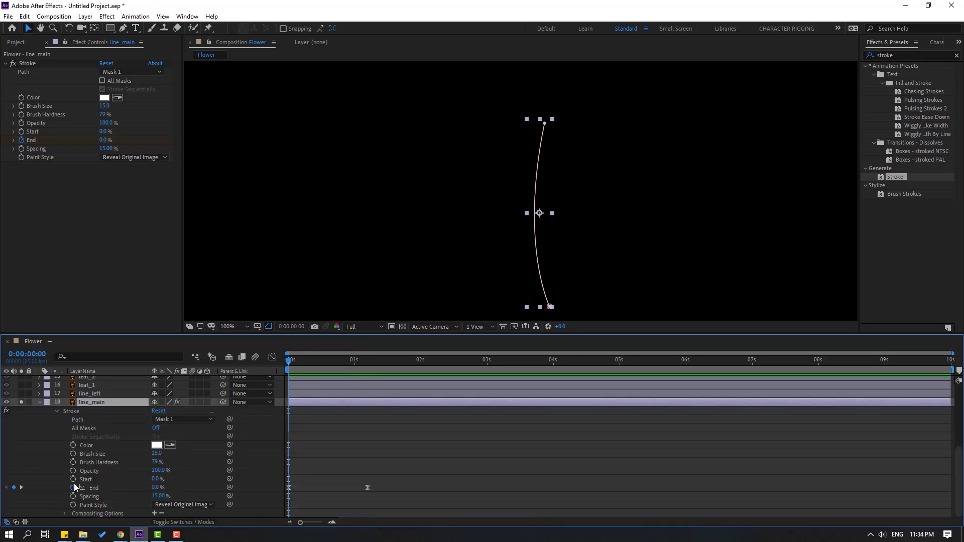
{"action": "left_click", "coordinate": [72, 411]}
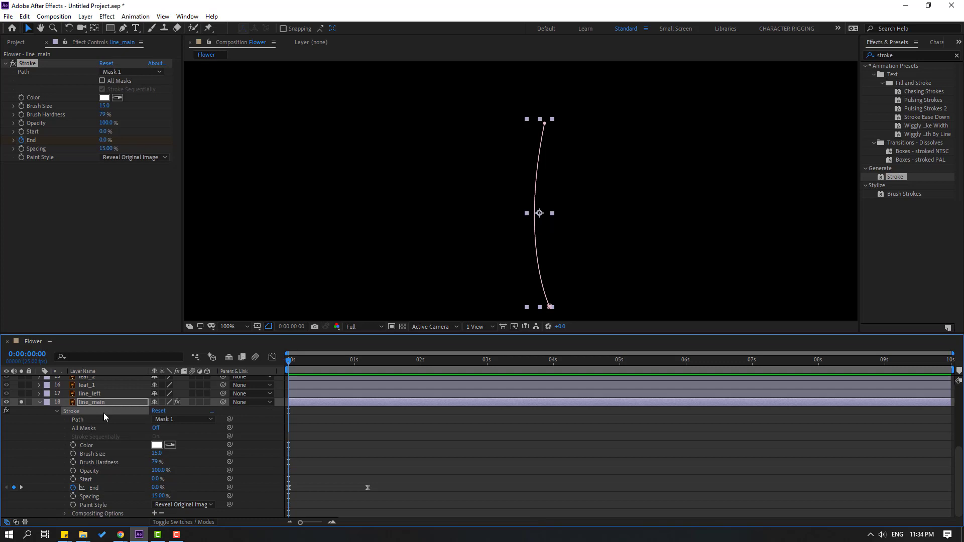
{"action": "left_click", "coordinate": [93, 395]}
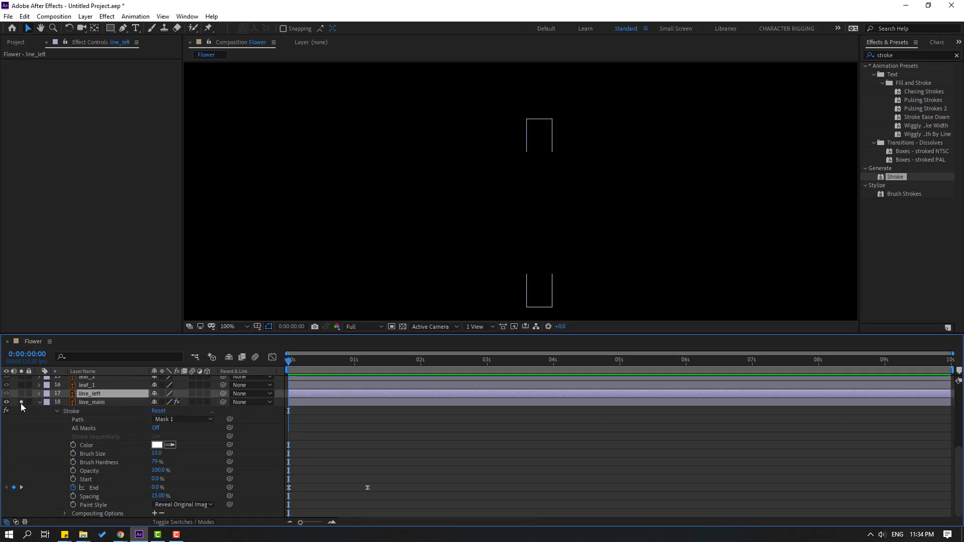
Step: Solo line_main and line_left and zoom to 400% on the left stem
{"action": "left_click", "coordinate": [21, 401]}
{"action": "left_click", "coordinate": [21, 394]}
{"action": "key", "text": "period"}
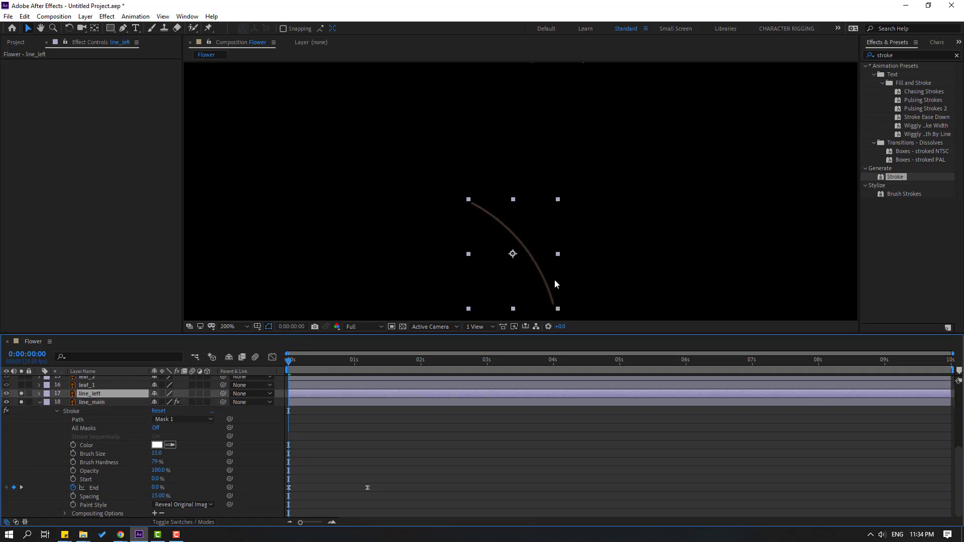
{"action": "left_click_drag", "start_coordinate": [554, 279], "coordinate": [505, 217]}
{"action": "key", "text": "period"}
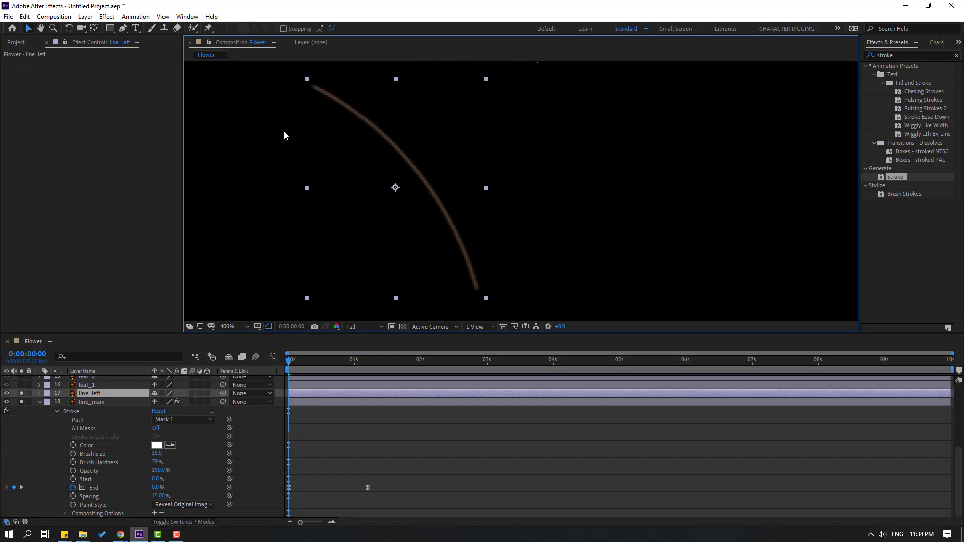
Step: Trace a curved mask along line_left and paste the Stroke effect onto it
{"action": "left_click", "coordinate": [121, 28]}
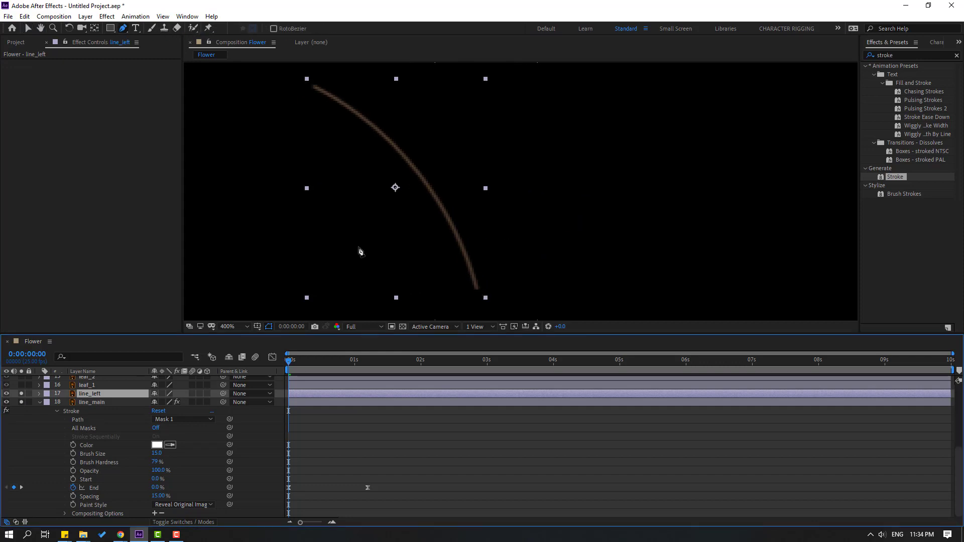
{"action": "left_click", "coordinate": [477, 287]}
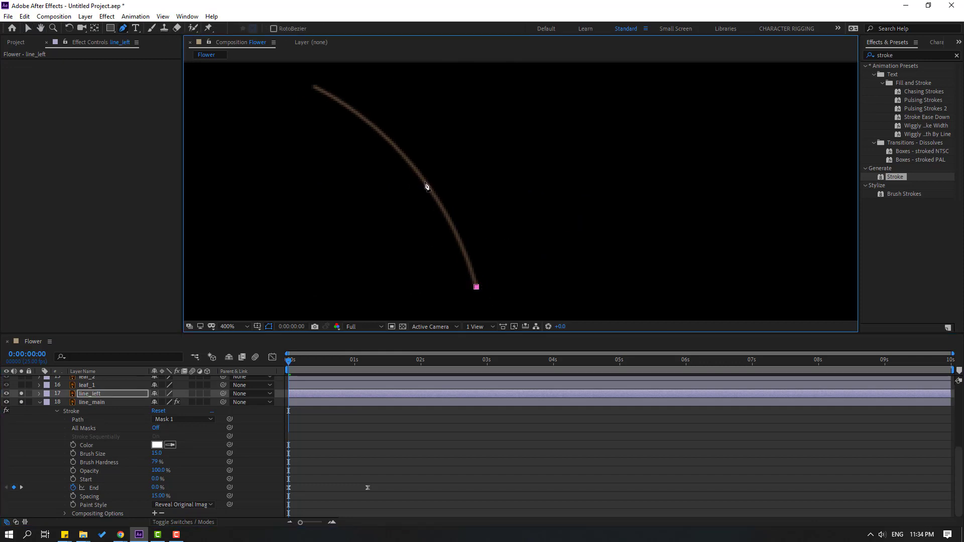
{"action": "left_click_drag", "start_coordinate": [424, 182], "coordinate": [402, 154]}
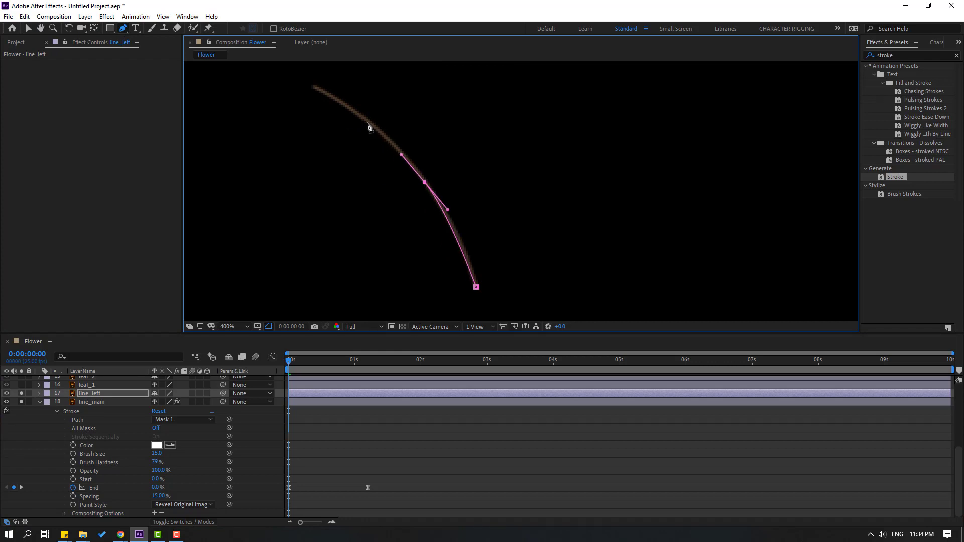
{"action": "left_click_drag", "start_coordinate": [367, 122], "coordinate": [356, 114]}
{"action": "left_click", "coordinate": [314, 87]}
{"action": "left_click", "coordinate": [28, 29]}
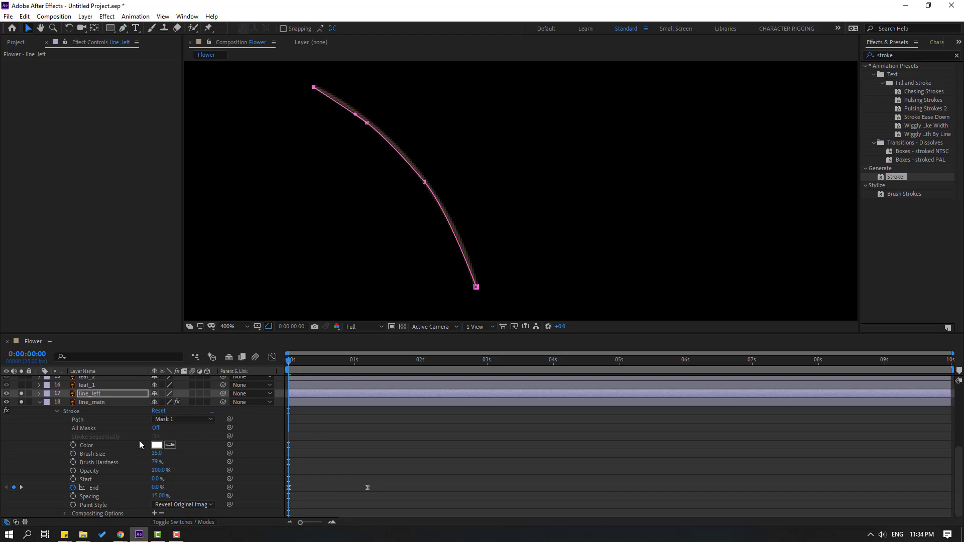
{"action": "key", "text": "ctrl+v"}
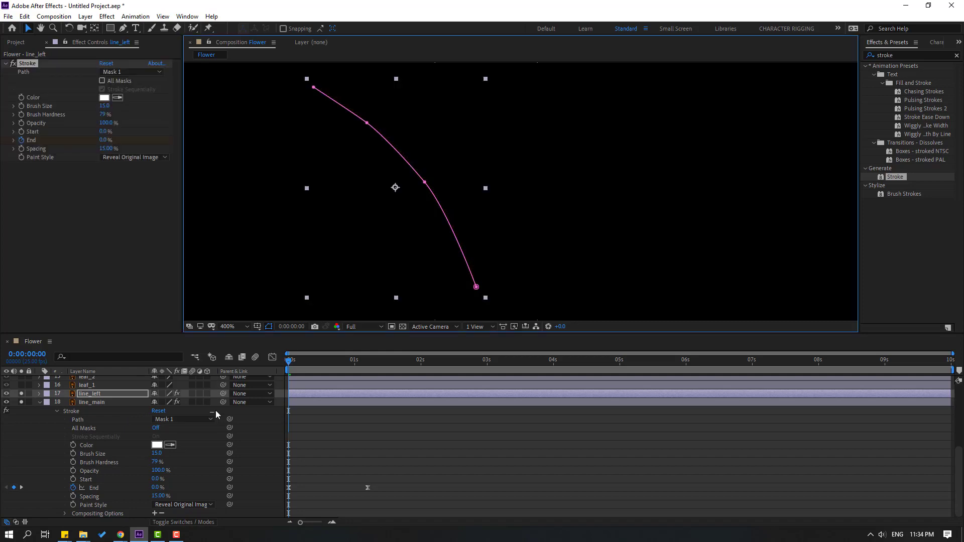
{"action": "left_click", "coordinate": [375, 462]}
Step: Offset line_left's layer bar a few frames after line_main, previewing the staggered draw-on
{"action": "key", "text": "space"}
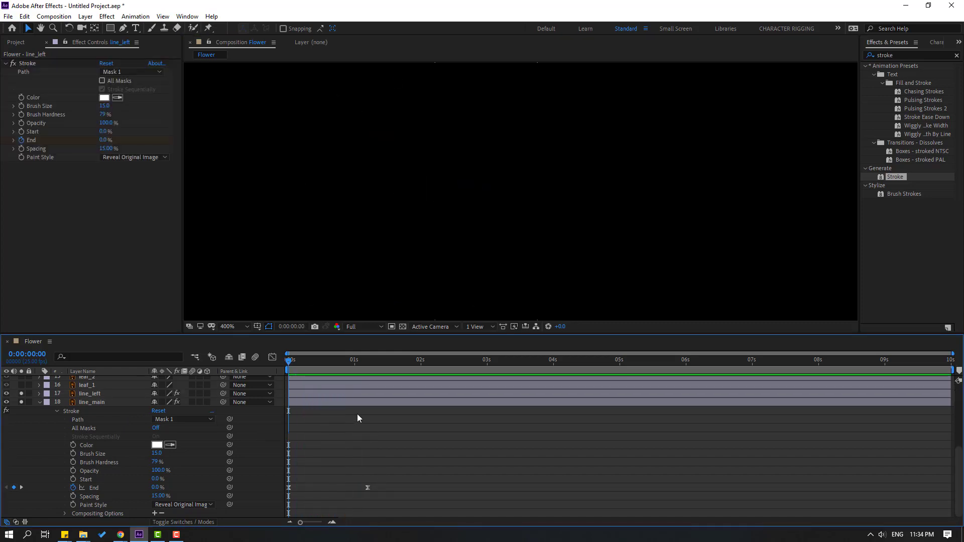
{"action": "mouse_move", "coordinate": [285, 366]}
{"action": "left_mouse_down"}
{"action": "mouse_move", "coordinate": [365, 369]}
{"action": "mouse_move", "coordinate": [278, 378]}
{"action": "mouse_move", "coordinate": [329, 378]}
{"action": "mouse_move", "coordinate": [299, 382]}
{"action": "left_mouse_up"}
{"action": "scroll", "coordinate": [337, 448], "scroll_direction": "up", "scroll_amount": 2}
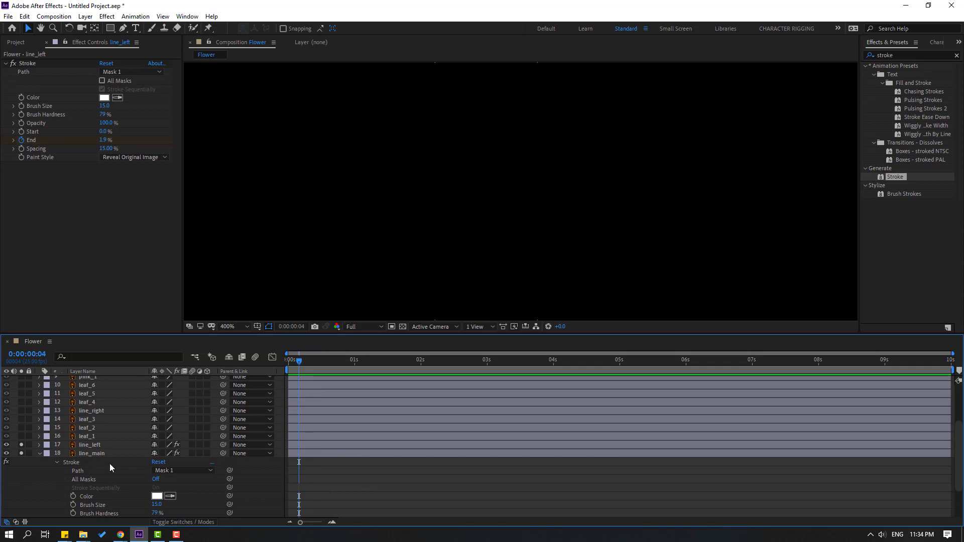
{"action": "left_click", "coordinate": [94, 445]}
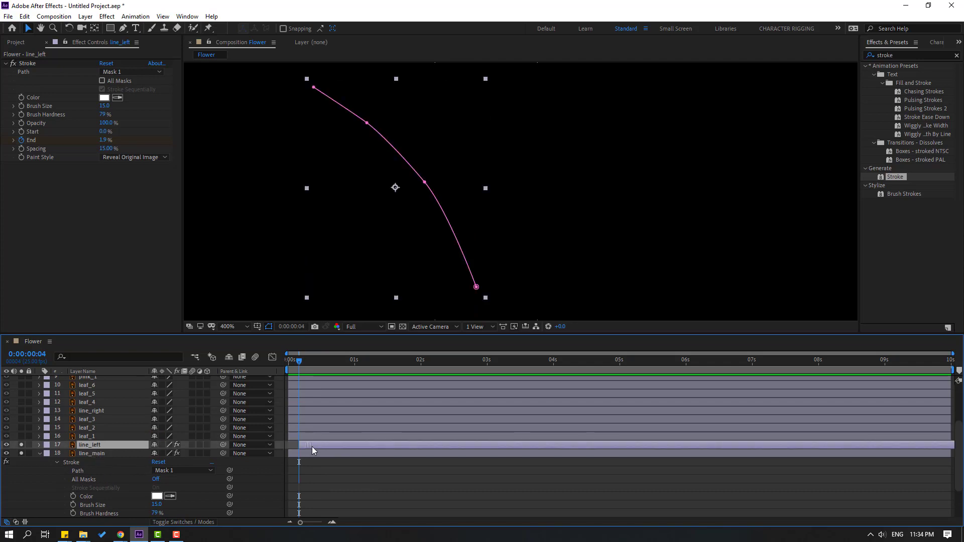
{"action": "left_click_drag", "start_coordinate": [312, 447], "coordinate": [330, 448]}
{"action": "scroll", "coordinate": [395, 262], "scroll_direction": "down", "scroll_amount": 6}
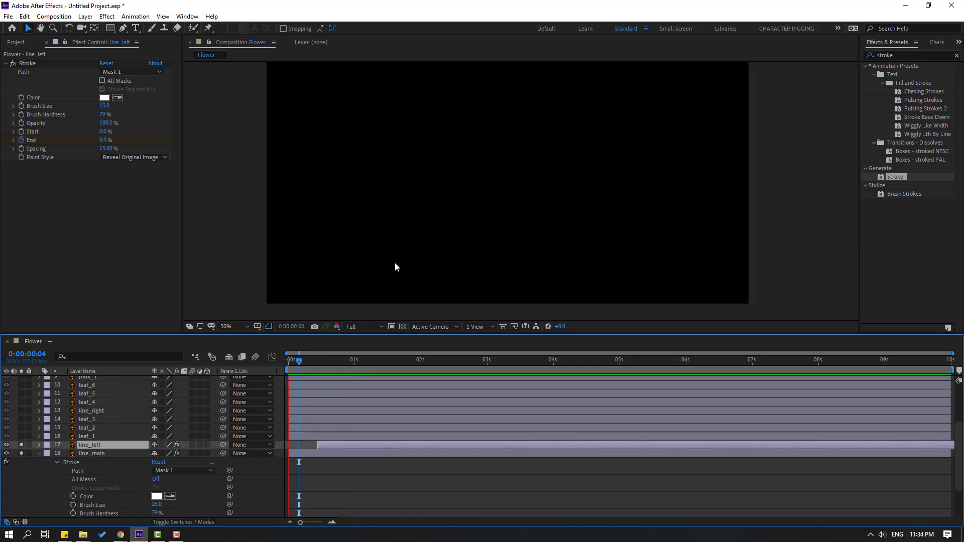
{"action": "key", "text": "space"}
{"action": "key", "text": "space"}
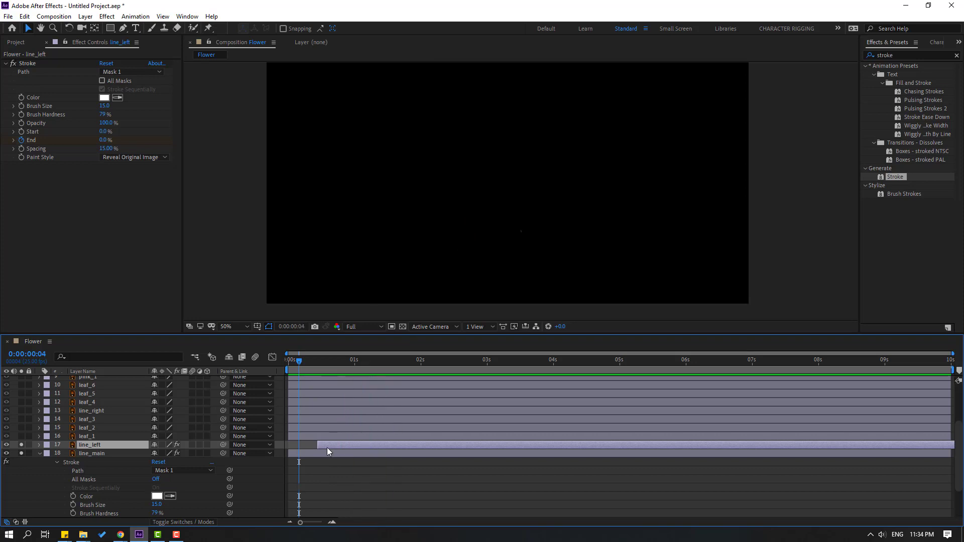
{"action": "left_click_drag", "start_coordinate": [327, 448], "coordinate": [312, 448]}
{"action": "key", "text": "space"}
{"action": "key", "text": "space"}
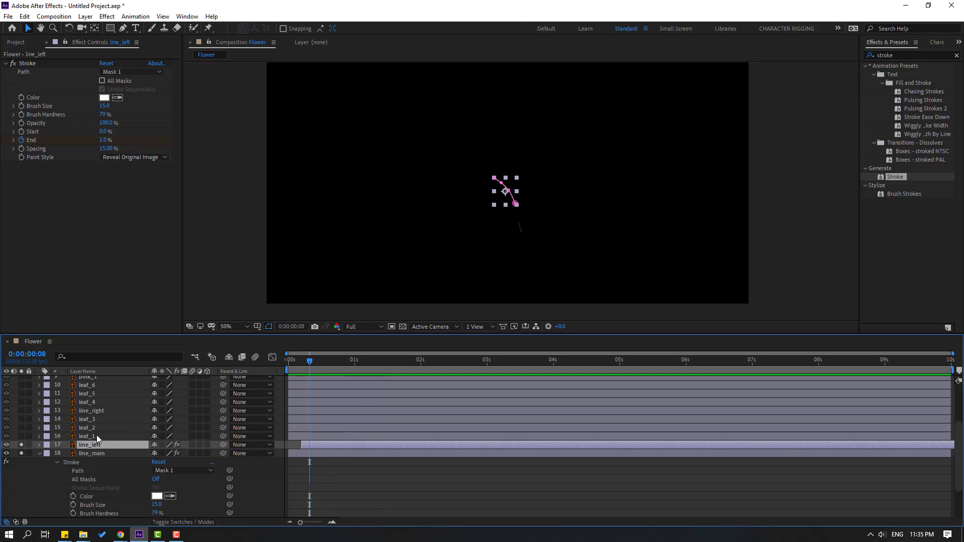
Step: Solo line_right and trace a curved mask along its branch
{"action": "left_click", "coordinate": [96, 414]}
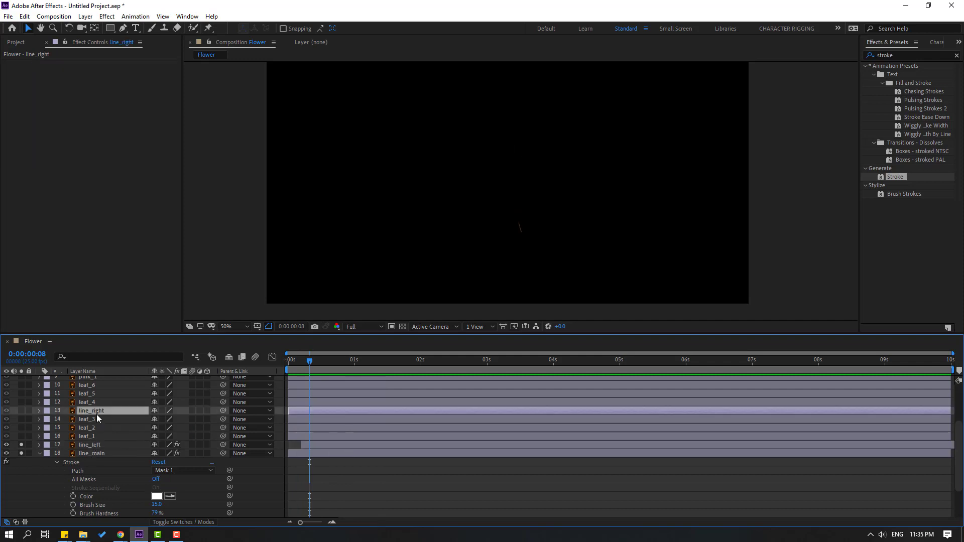
{"action": "left_click", "coordinate": [21, 411]}
{"action": "left_click_drag", "start_coordinate": [314, 363], "coordinate": [290, 362]}
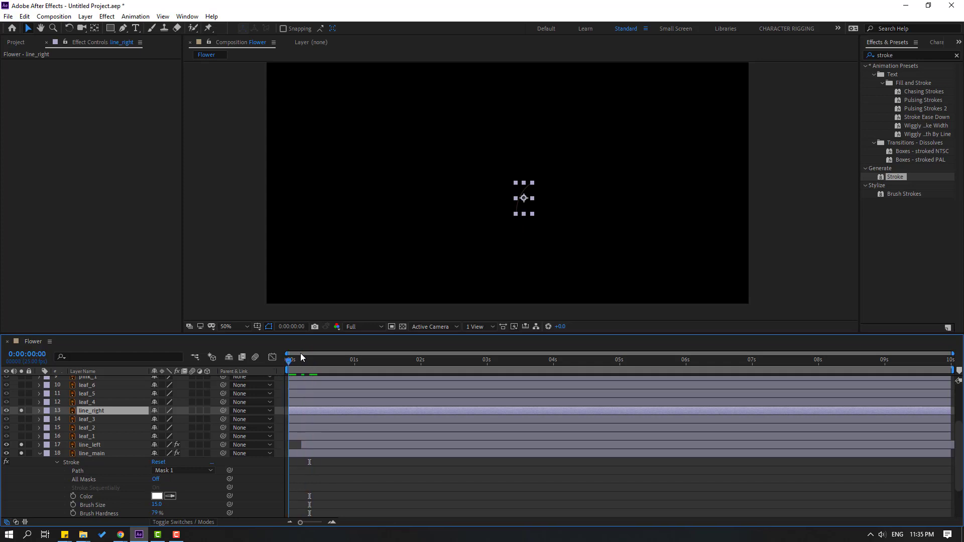
{"action": "scroll", "coordinate": [542, 211], "scroll_direction": "up", "scroll_amount": 4}
{"action": "left_click_drag", "start_coordinate": [565, 216], "coordinate": [495, 218]}
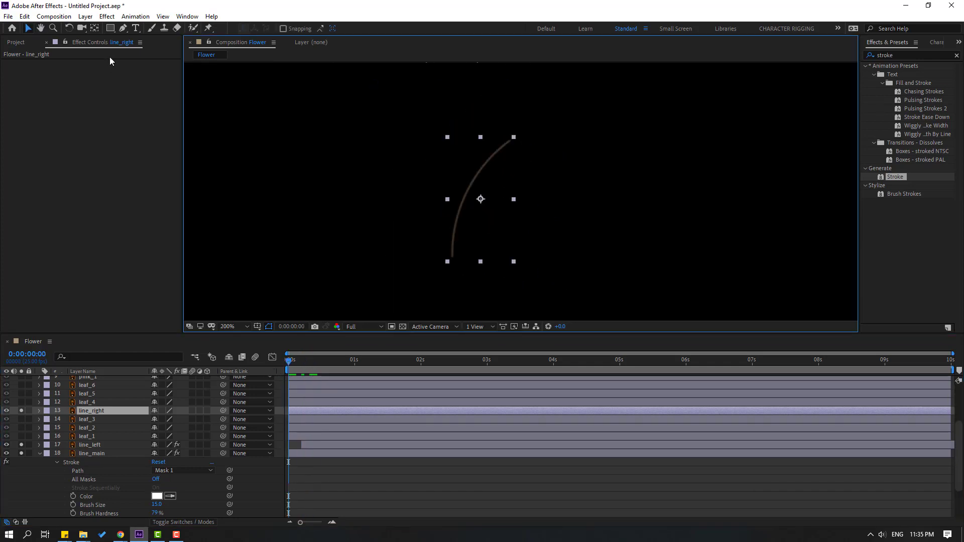
{"action": "left_click", "coordinate": [122, 32]}
{"action": "left_click", "coordinate": [453, 258]}
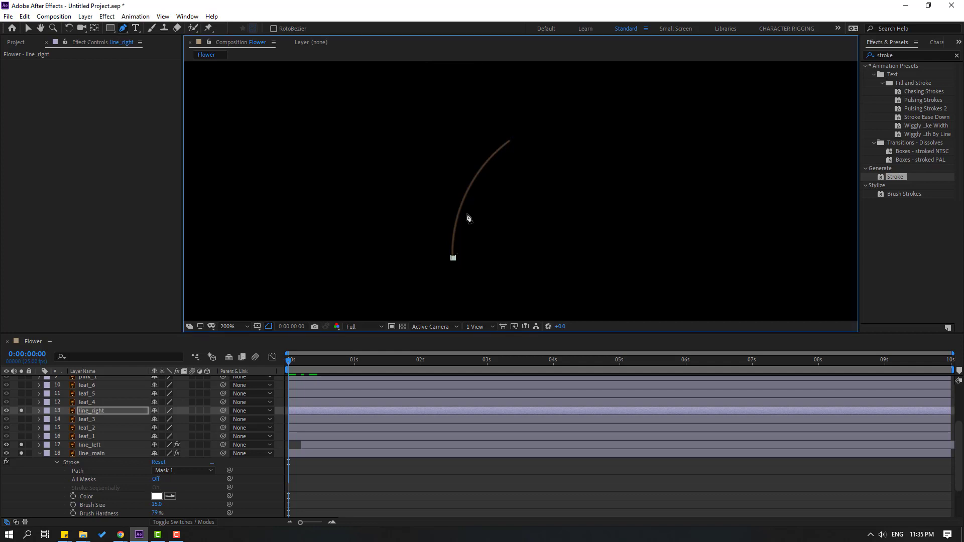
{"action": "left_click_drag", "start_coordinate": [511, 141], "coordinate": [573, 104]}
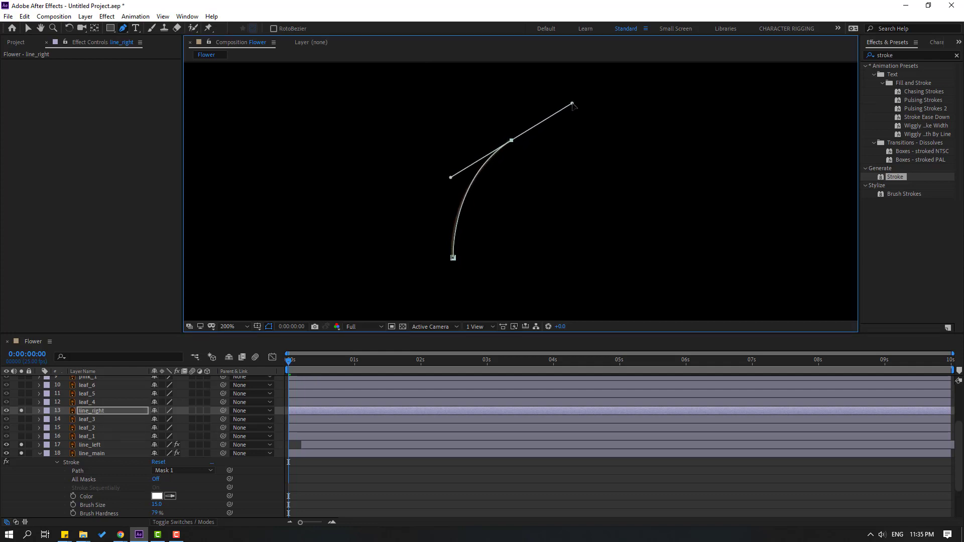
{"action": "left_click", "coordinate": [28, 29]}
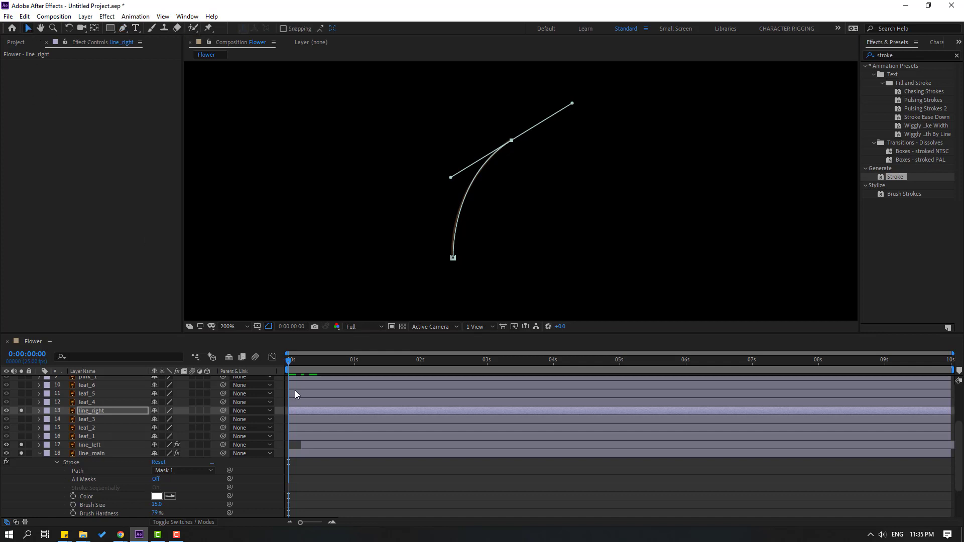
Step: Paste the Stroke effect (Brush Size 15, 79% hardness) onto line_right and preview
{"action": "left_click", "coordinate": [291, 363]}
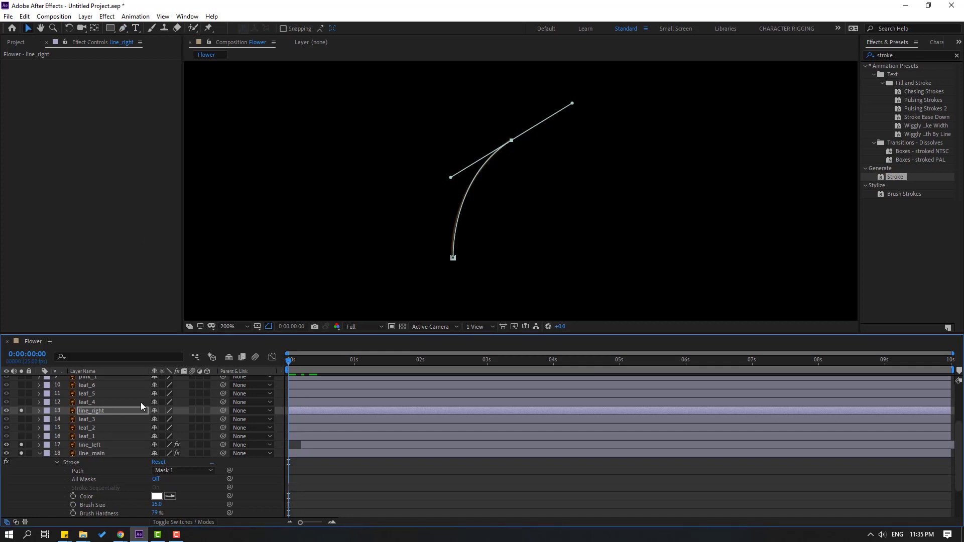
{"action": "left_click", "coordinate": [92, 411]}
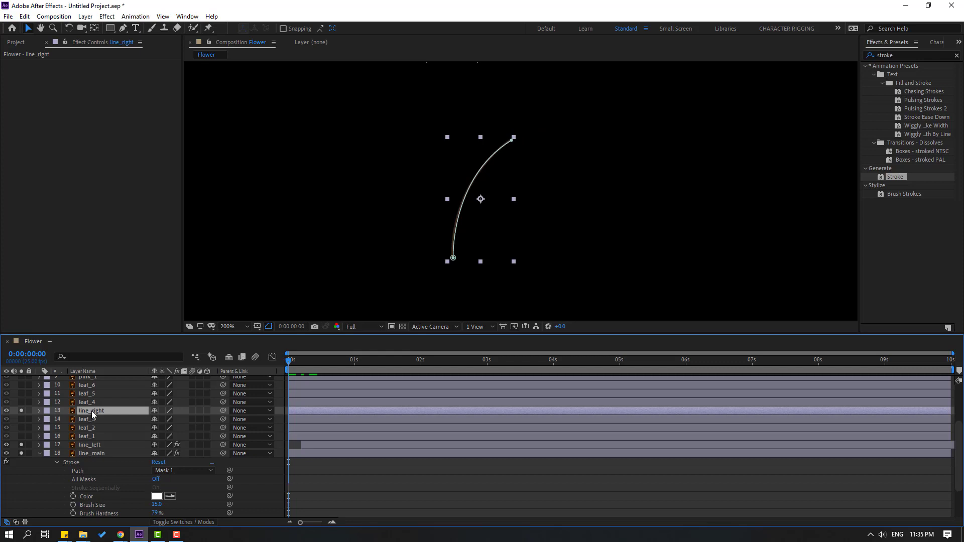
{"action": "key", "text": "ctrl+v"}
{"action": "key", "text": "space"}
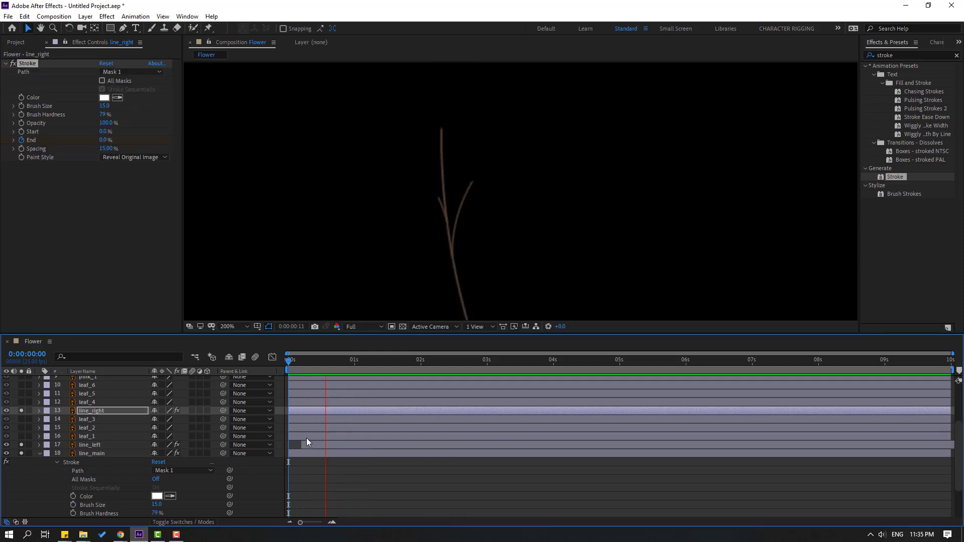
Step: Shift line_right's layer bar a few frames later and return to the first frame
{"action": "key", "text": "space"}
{"action": "left_click_drag", "start_coordinate": [300, 413], "coordinate": [318, 414]}
{"action": "scroll", "coordinate": [412, 246], "scroll_direction": "down", "scroll_amount": 3}
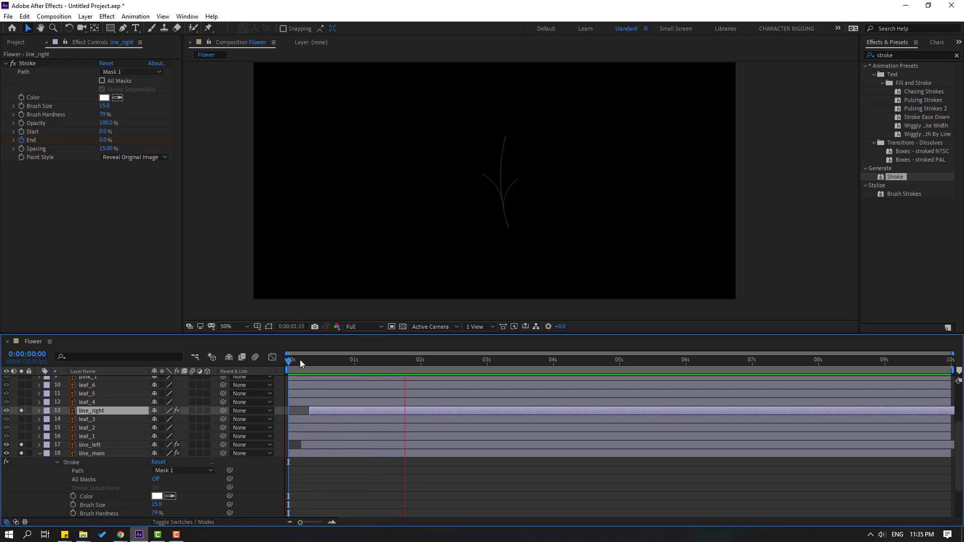
{"action": "left_click", "coordinate": [324, 360]}
{"action": "key", "text": "Home"}
Step: Collapse line_main's Stroke properties and turn off solo on line_right, line_left and line_main
{"action": "left_click", "coordinate": [40, 453]}
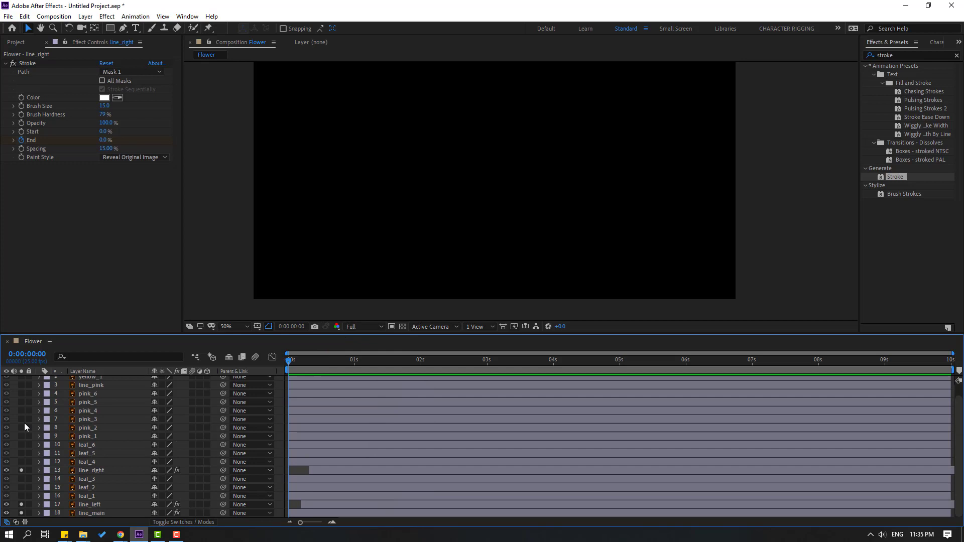
{"action": "left_click", "coordinate": [21, 470]}
{"action": "left_click", "coordinate": [21, 505]}
{"action": "left_click", "coordinate": [21, 514]}
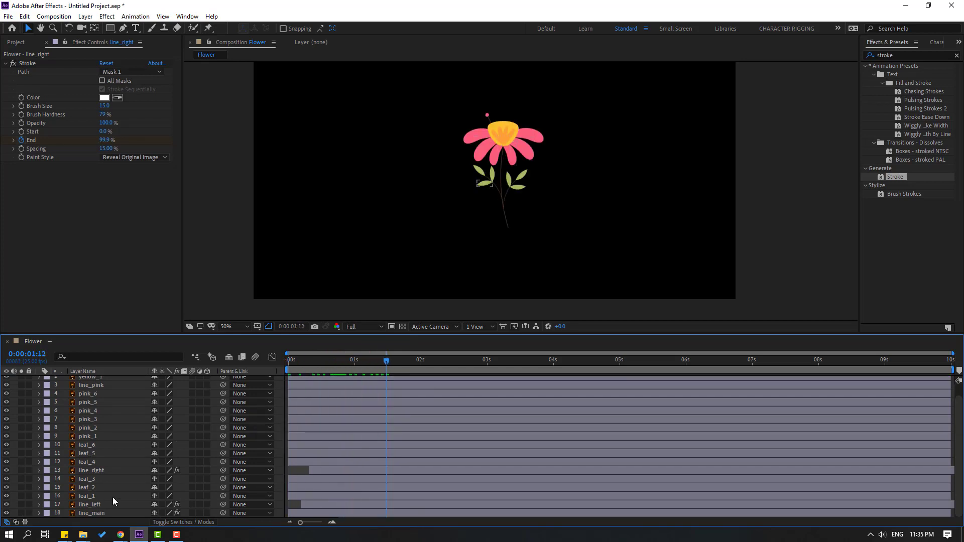
Step: Pre-compose the leaf_1, leaf_2 and leaf_3 layers into a new composition named leaf_left
{"action": "left_click", "coordinate": [88, 496]}
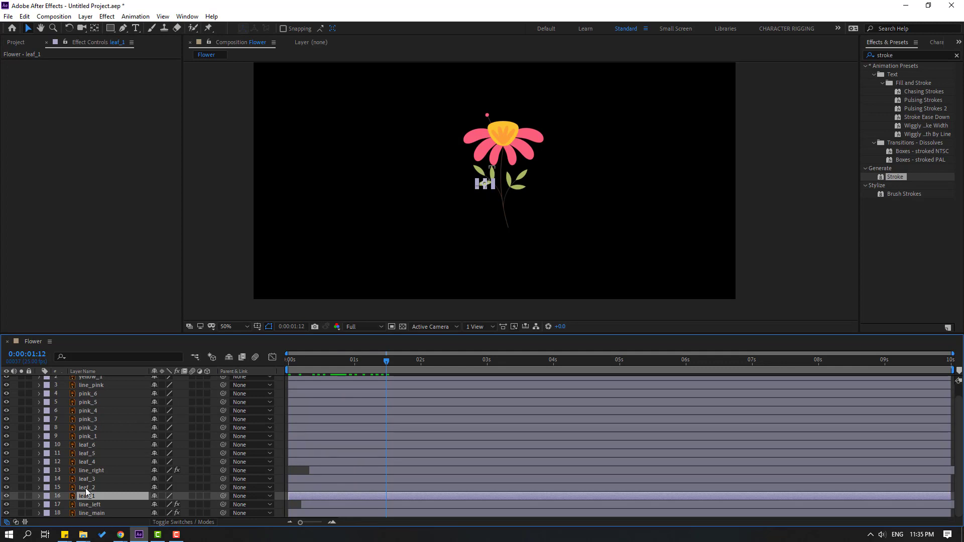
{"action": "left_click", "coordinate": [86, 488], "text": "ctrl"}
{"action": "left_click", "coordinate": [87, 480], "text": "ctrl"}
{"action": "right_click", "coordinate": [89, 490]}
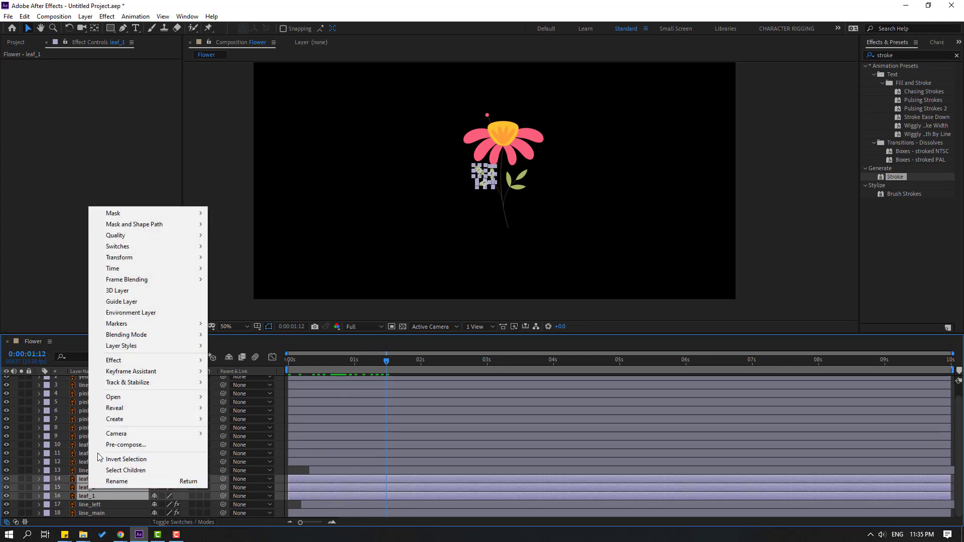
{"action": "left_click", "coordinate": [116, 445]}
{"action": "type", "text": "leaf_left"}
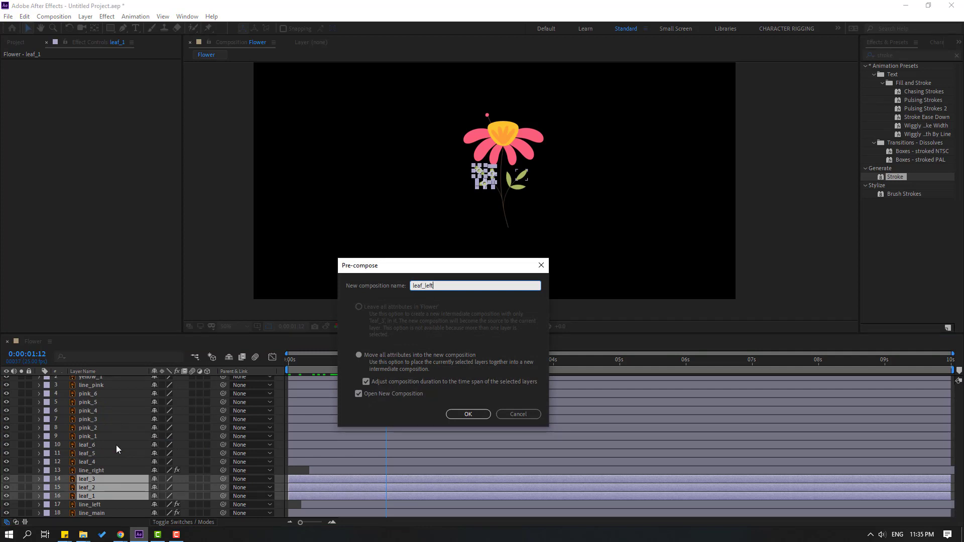
{"action": "left_click", "coordinate": [450, 414]}
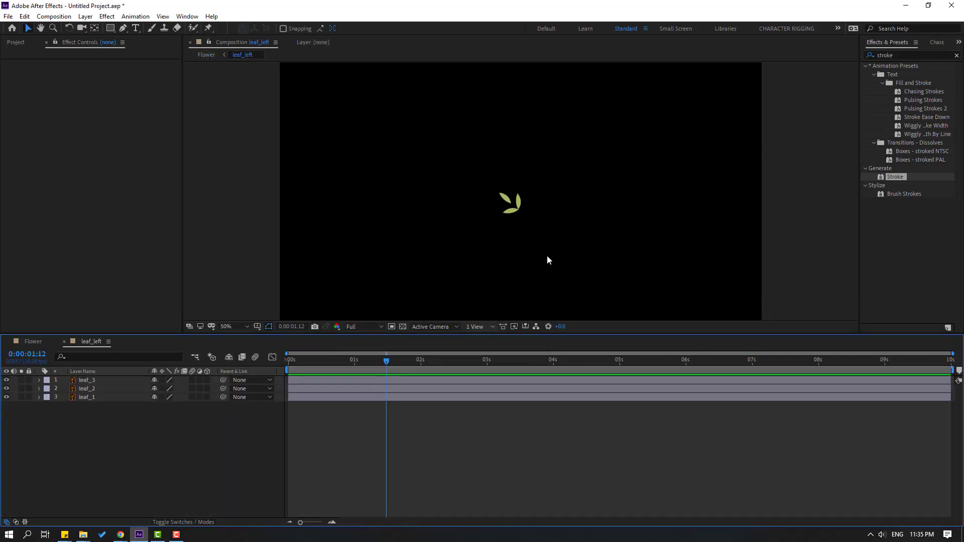
Step: Move leaf_2's anchor point down to its bottom tip with the Pan Behind tool
{"action": "scroll", "coordinate": [502, 259], "scroll_direction": "up", "scroll_amount": 3}
{"action": "scroll", "coordinate": [432, 241], "scroll_direction": "down", "scroll_amount": 2}
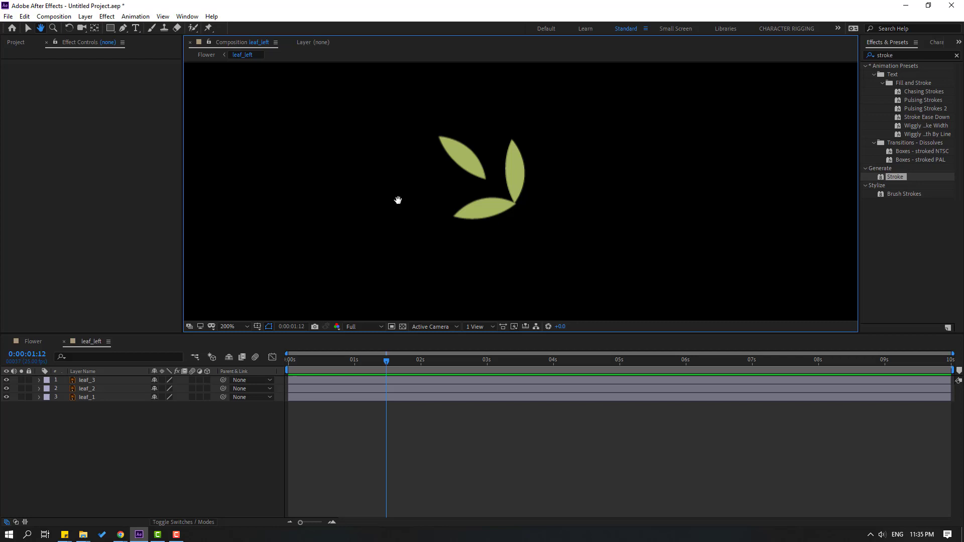
{"action": "scroll", "coordinate": [552, 196], "scroll_direction": "right", "scroll_amount": 1}
{"action": "left_click", "coordinate": [501, 189]}
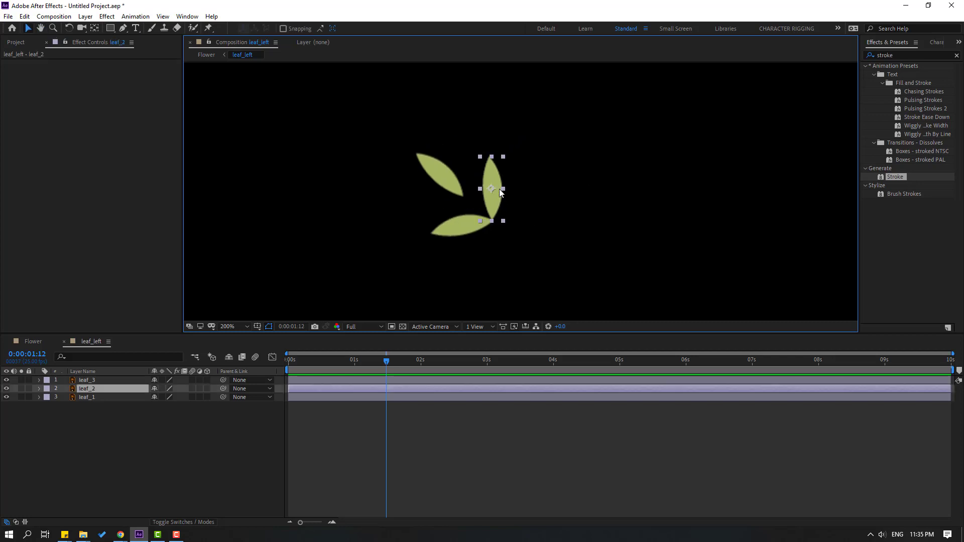
{"action": "scroll", "coordinate": [517, 213], "scroll_direction": "up", "scroll_amount": 2}
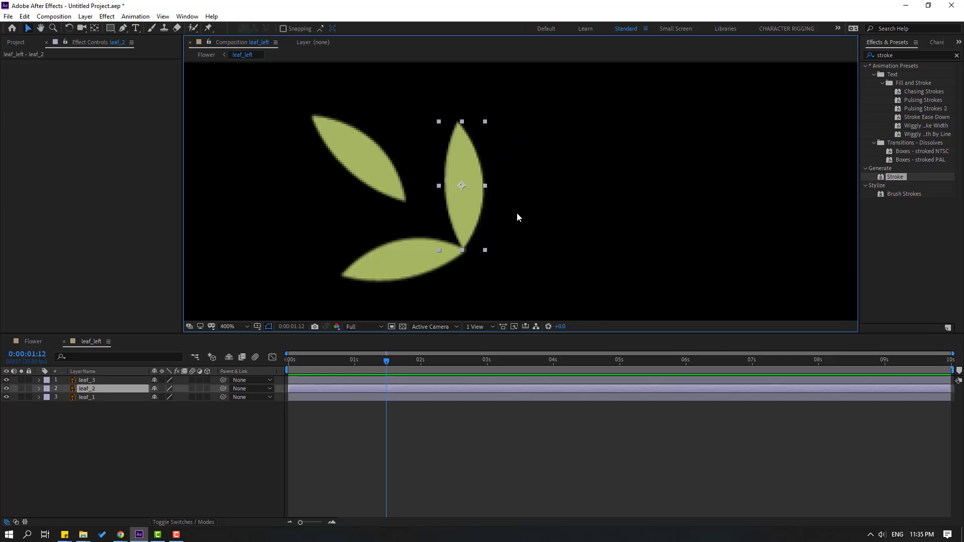
{"action": "left_click", "coordinate": [94, 29]}
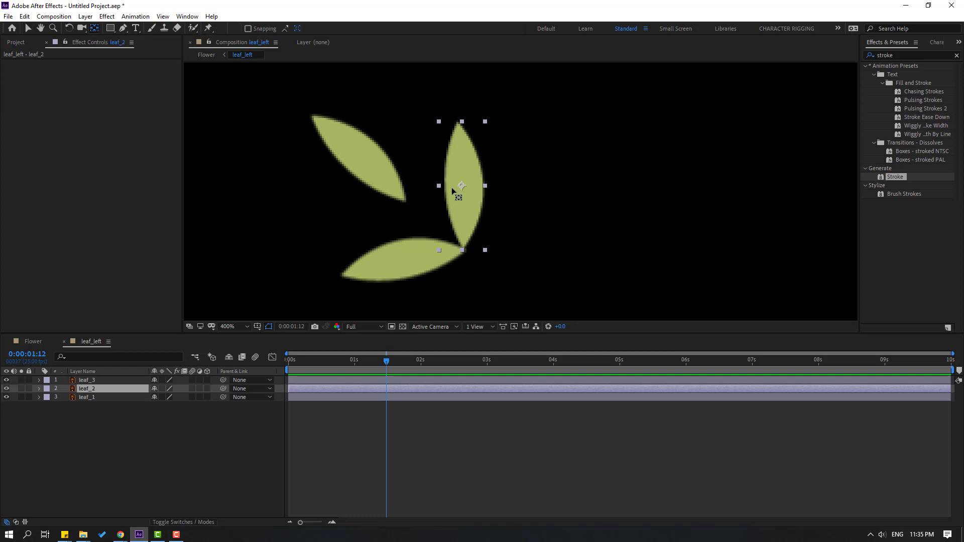
{"action": "left_click_drag", "start_coordinate": [463, 194], "coordinate": [466, 253]}
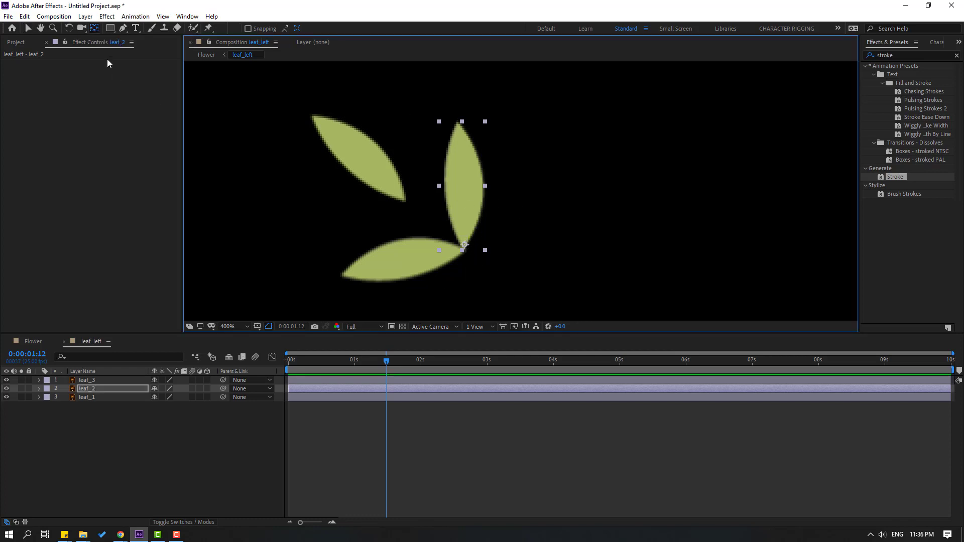
{"action": "left_click", "coordinate": [28, 29]}
Step: Move leaf_3's anchor point to its bottom tip
{"action": "left_click", "coordinate": [326, 132]}
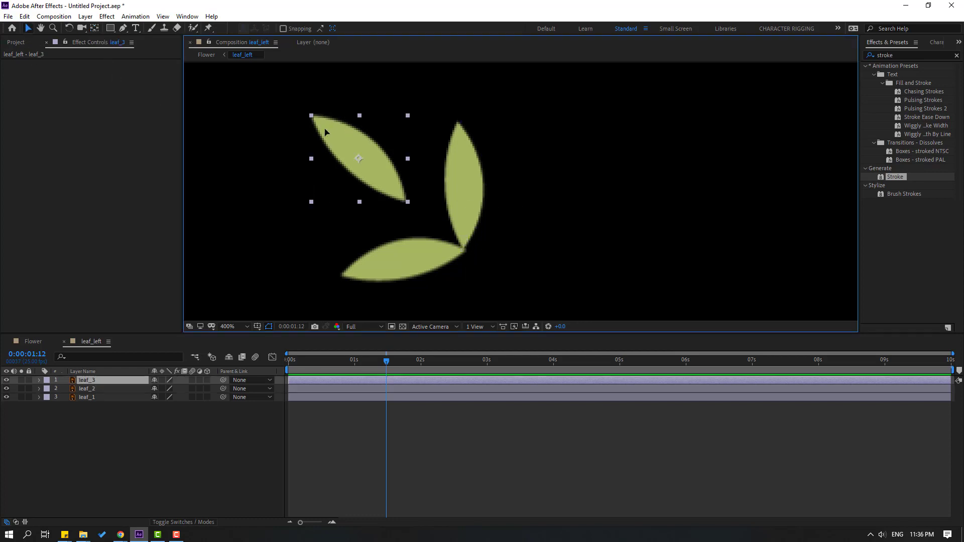
{"action": "left_click", "coordinate": [94, 30]}
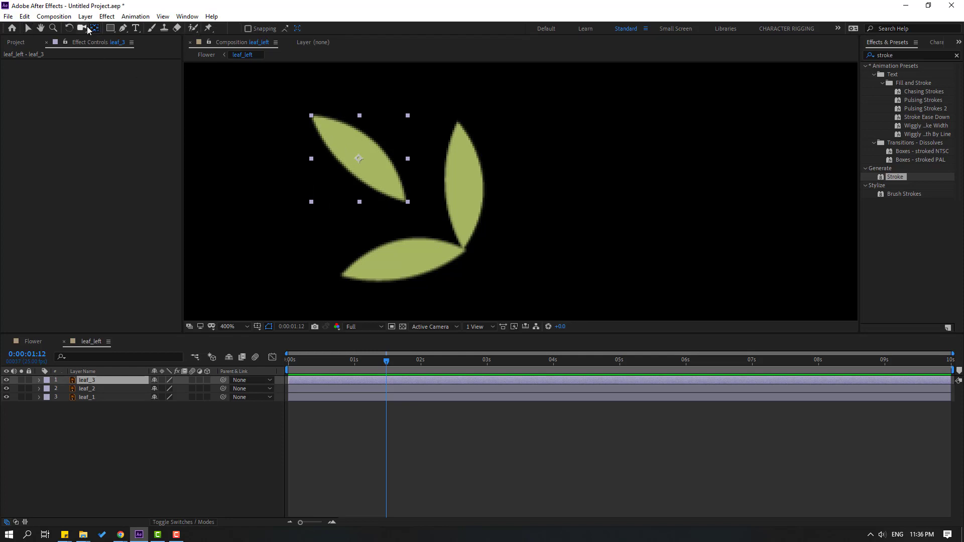
{"action": "left_click_drag", "start_coordinate": [358, 158], "coordinate": [402, 197]}
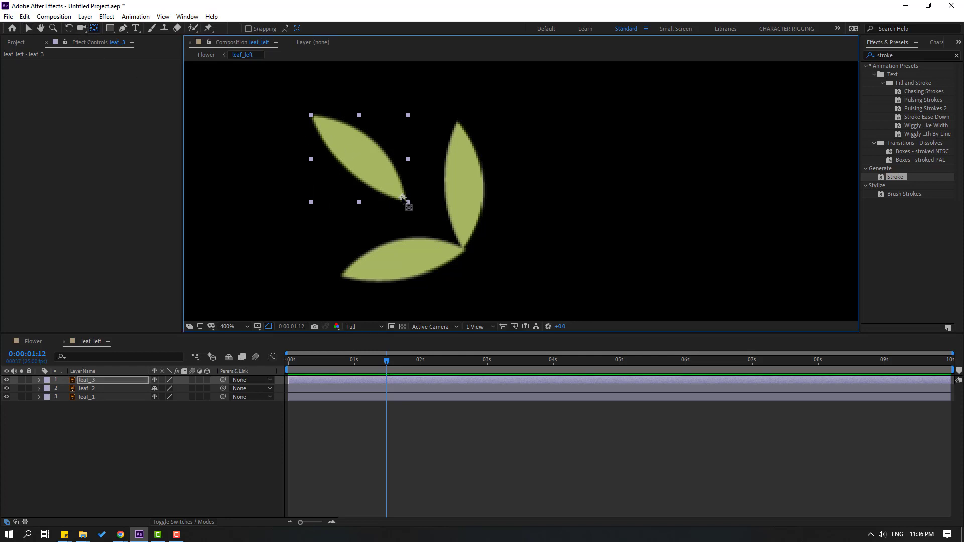
{"action": "left_click", "coordinate": [28, 29]}
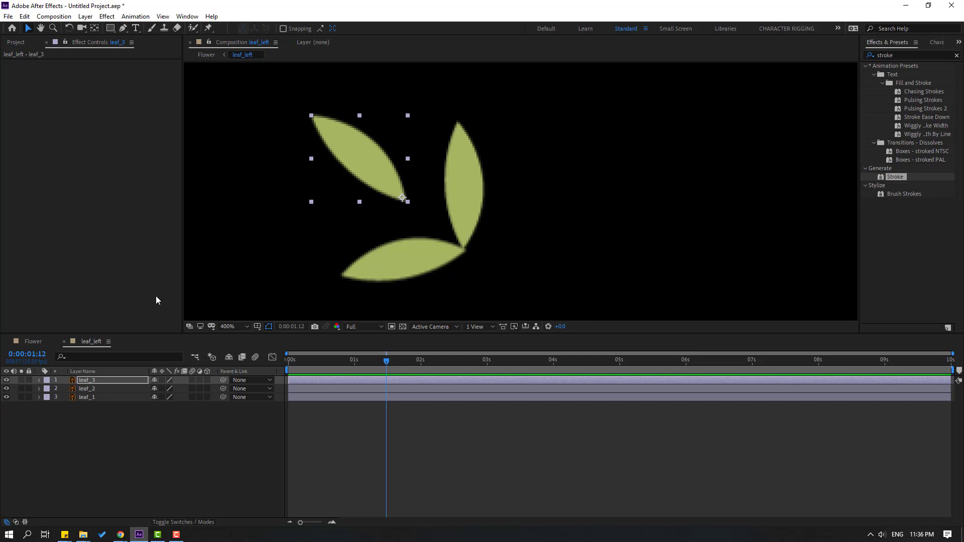
Step: Move leaf_1's anchor point to its inner tip, deselect it, and scrub back to 0:00:00:03
{"action": "left_click", "coordinate": [382, 270]}
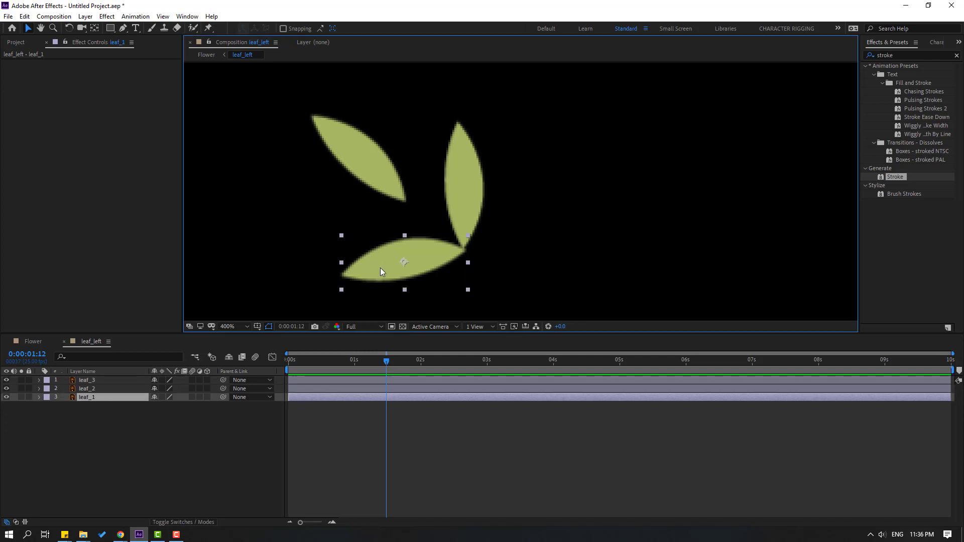
{"action": "left_click", "coordinate": [93, 29]}
{"action": "left_click_drag", "start_coordinate": [405, 261], "coordinate": [461, 249]}
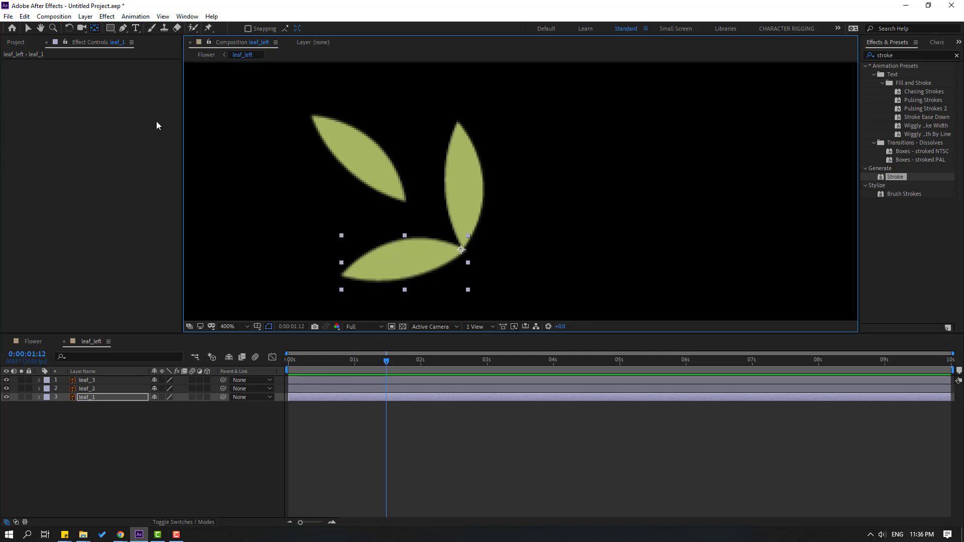
{"action": "left_click", "coordinate": [27, 28]}
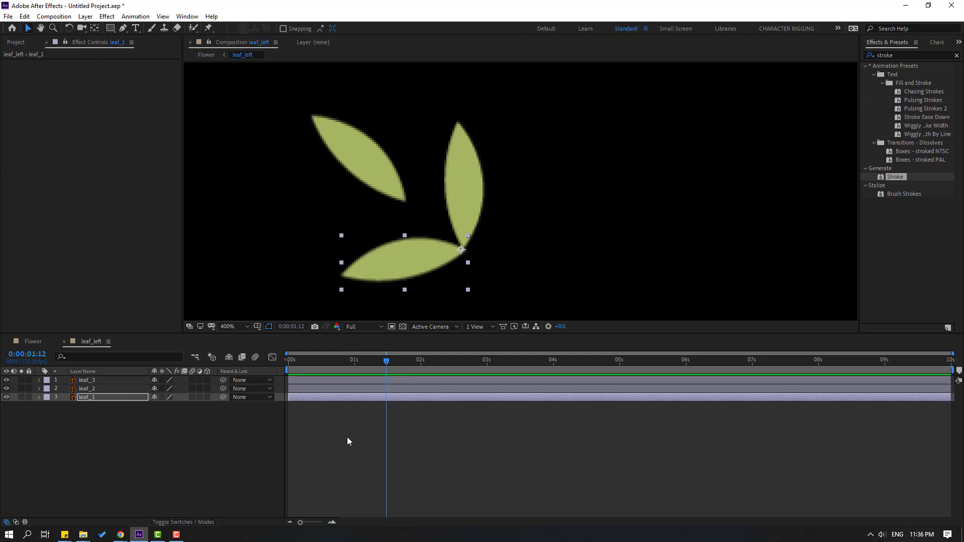
{"action": "left_click", "coordinate": [333, 461]}
{"action": "left_click_drag", "start_coordinate": [397, 364], "coordinate": [345, 375]}
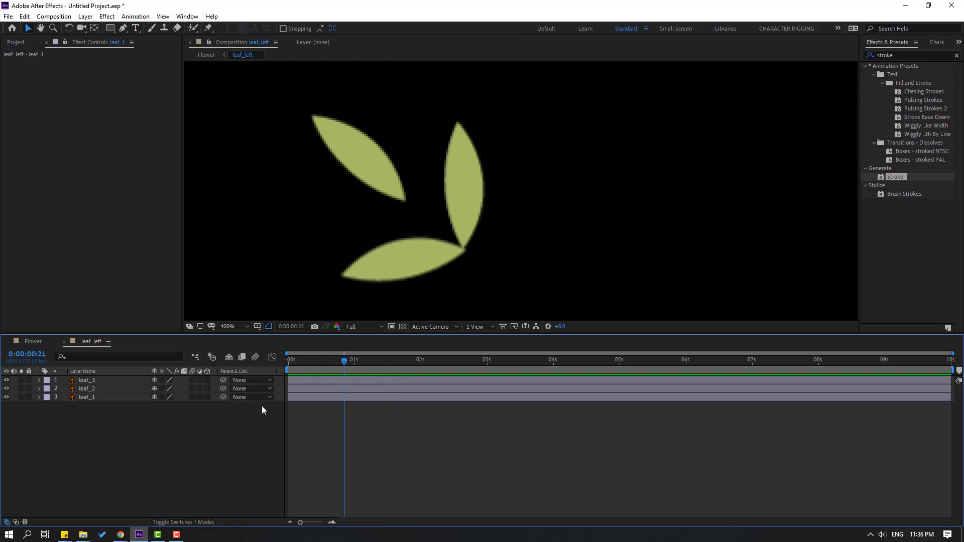
{"action": "left_click_drag", "start_coordinate": [352, 365], "coordinate": [297, 365]}
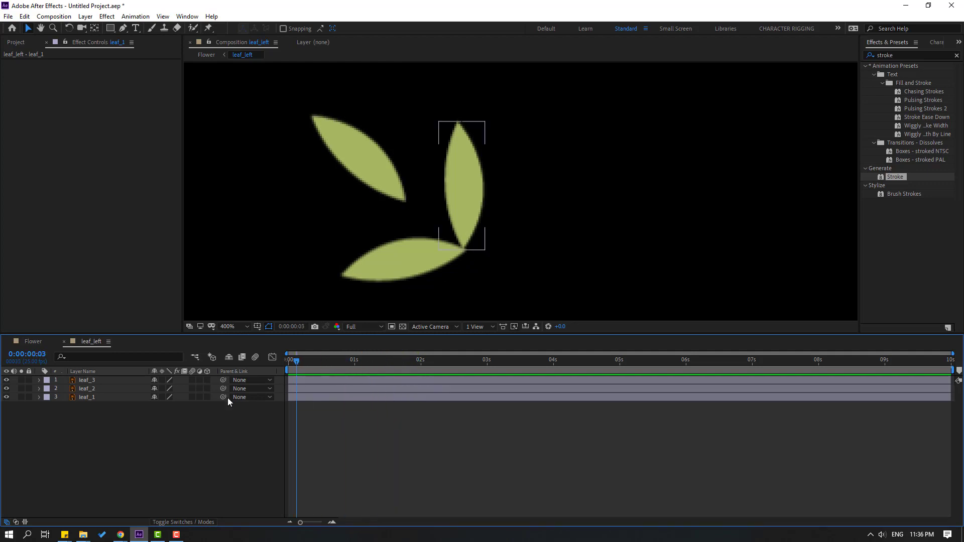
Step: Open Animation Composer 3 from the Window menu and expand Starter Presets > Transitions - 2D Layer
{"action": "left_click", "coordinate": [191, 18]}
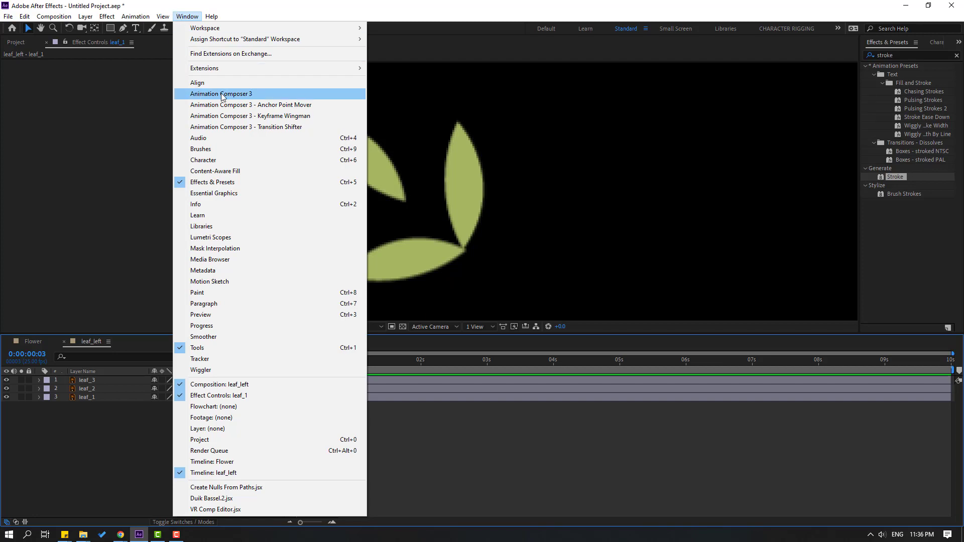
{"action": "left_click", "coordinate": [267, 95]}
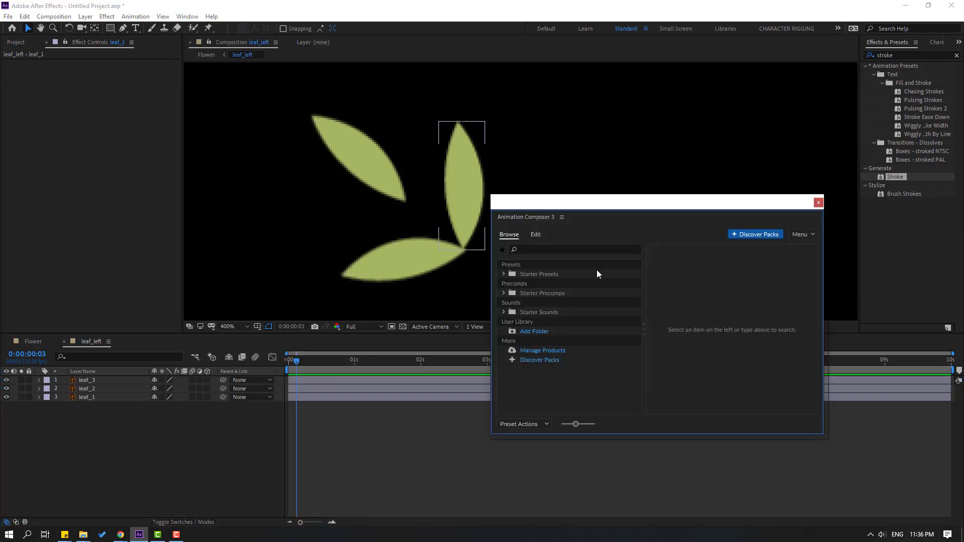
{"action": "left_click", "coordinate": [503, 275]}
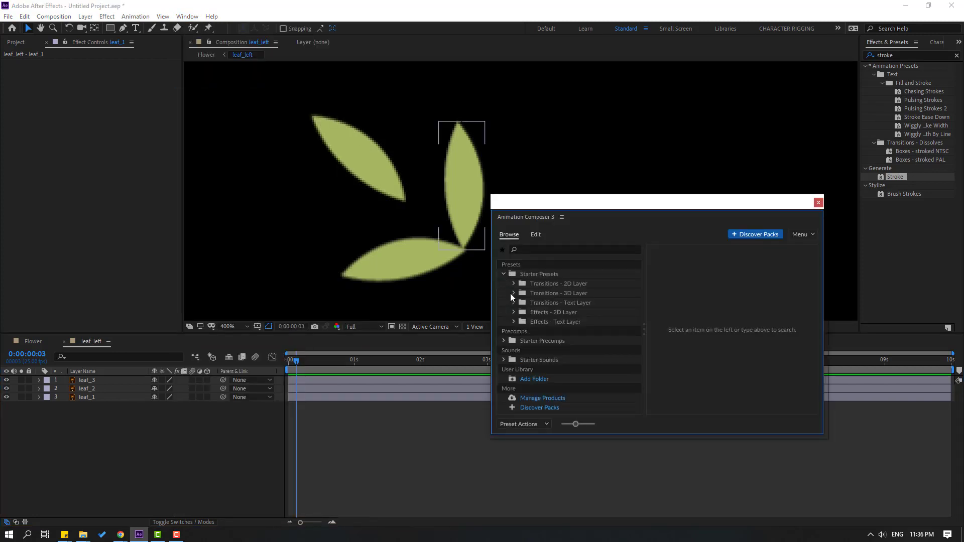
{"action": "left_click", "coordinate": [513, 285]}
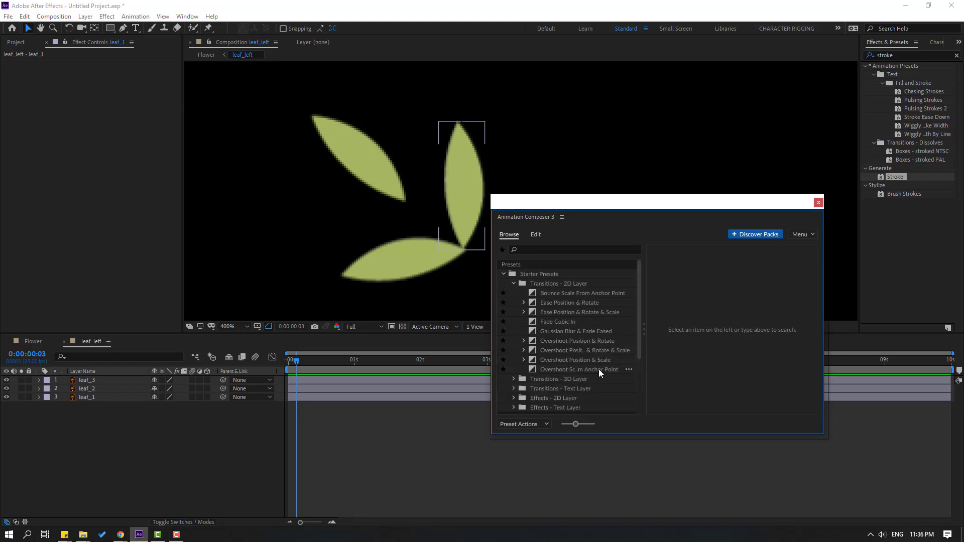
Step: Apply Overshoot Scale From Anchor Point as an In animation to all three leaf layers
{"action": "left_click", "coordinate": [563, 369]}
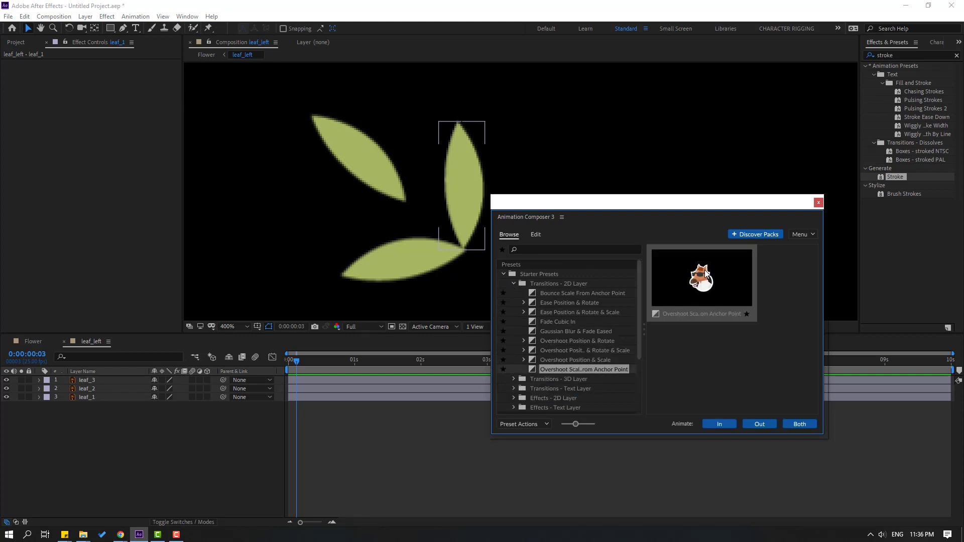
{"action": "left_click_drag", "start_coordinate": [92, 446], "coordinate": [103, 364]}
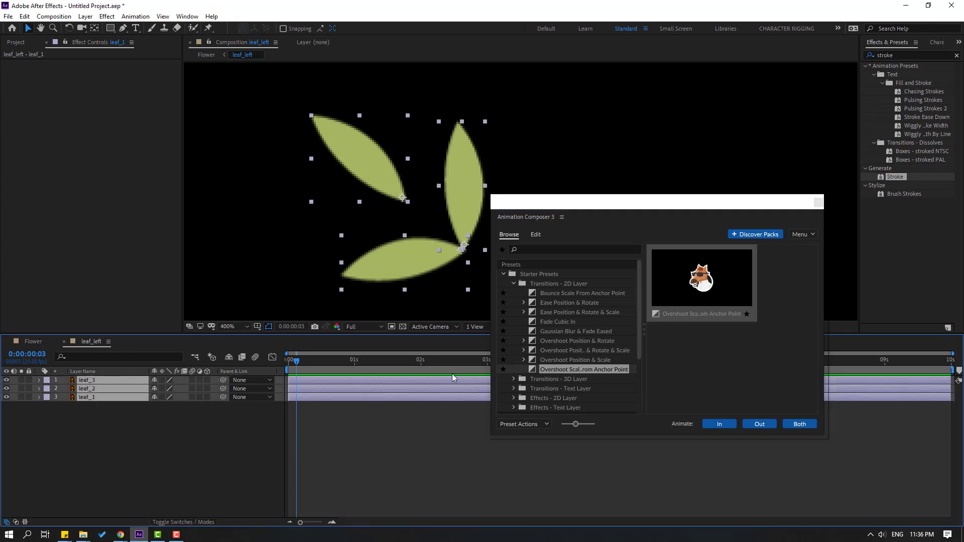
{"action": "left_click", "coordinate": [720, 424]}
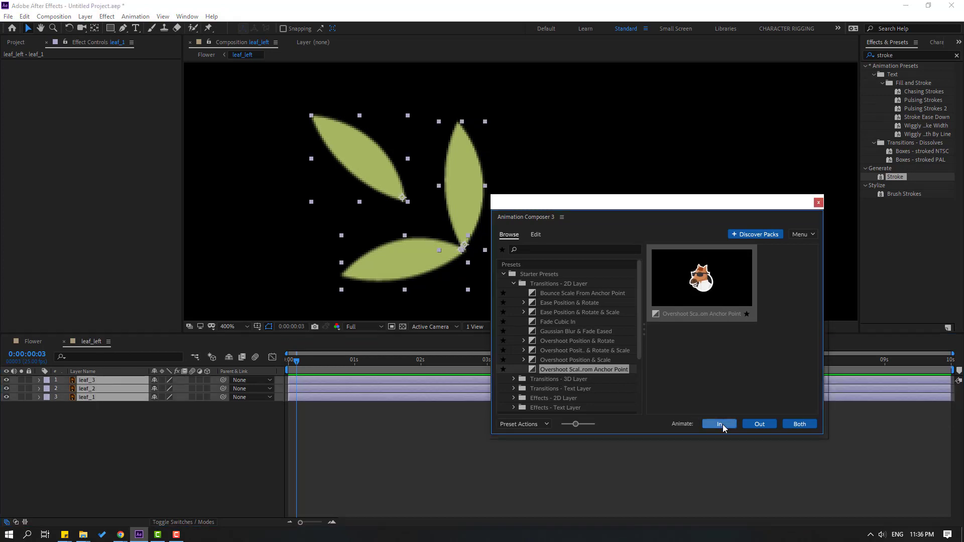
{"action": "left_click", "coordinate": [424, 442]}
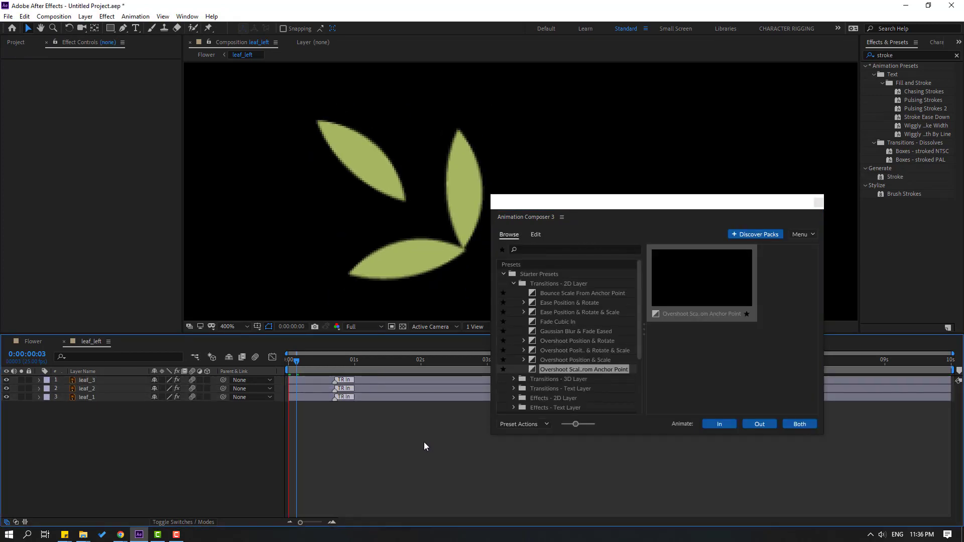
Step: Stagger the leaves by delaying leaf_1 and leaf_2's pop-in starts, previewing the result
{"action": "left_click", "coordinate": [334, 398]}
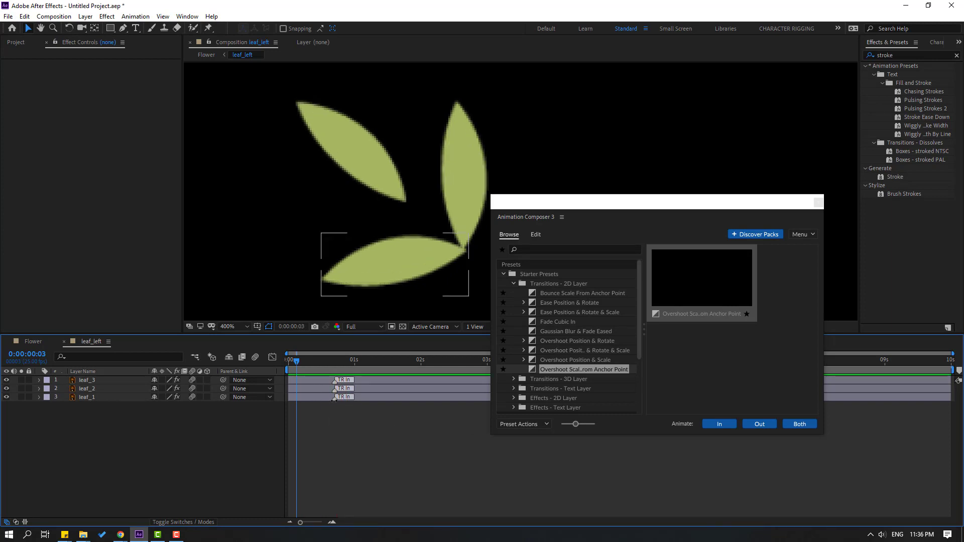
{"action": "mouse_move", "coordinate": [338, 398]}
{"action": "left_mouse_down"}
{"action": "mouse_move", "coordinate": [371, 398]}
{"action": "mouse_move", "coordinate": [362, 389]}
{"action": "mouse_move", "coordinate": [378, 389]}
{"action": "mouse_move", "coordinate": [378, 380]}
{"action": "mouse_move", "coordinate": [404, 380]}
{"action": "mouse_move", "coordinate": [396, 390]}
{"action": "mouse_move", "coordinate": [405, 398]}
{"action": "left_mouse_up"}
{"action": "left_click", "coordinate": [336, 389]}
{"action": "key", "text": "space"}
{"action": "key", "text": "space"}
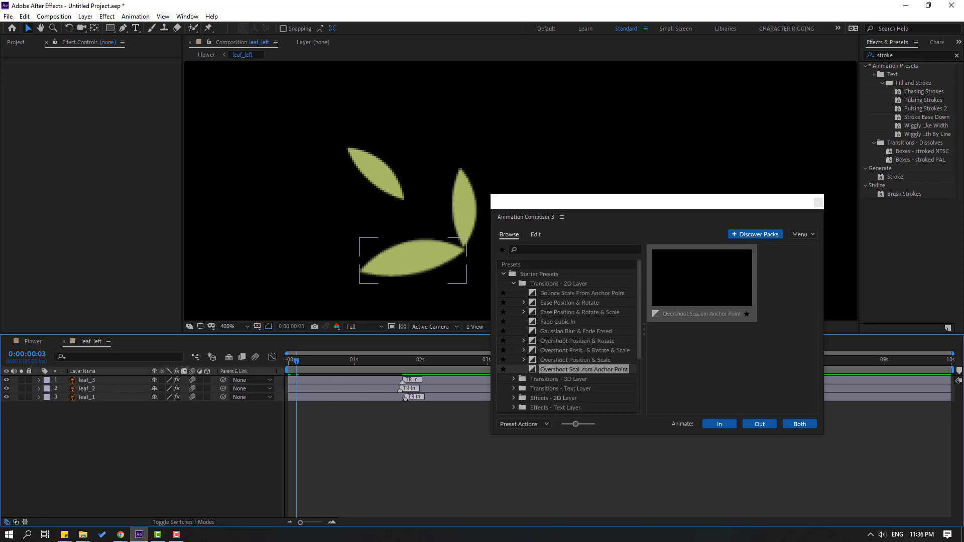
{"action": "key", "text": "space"}
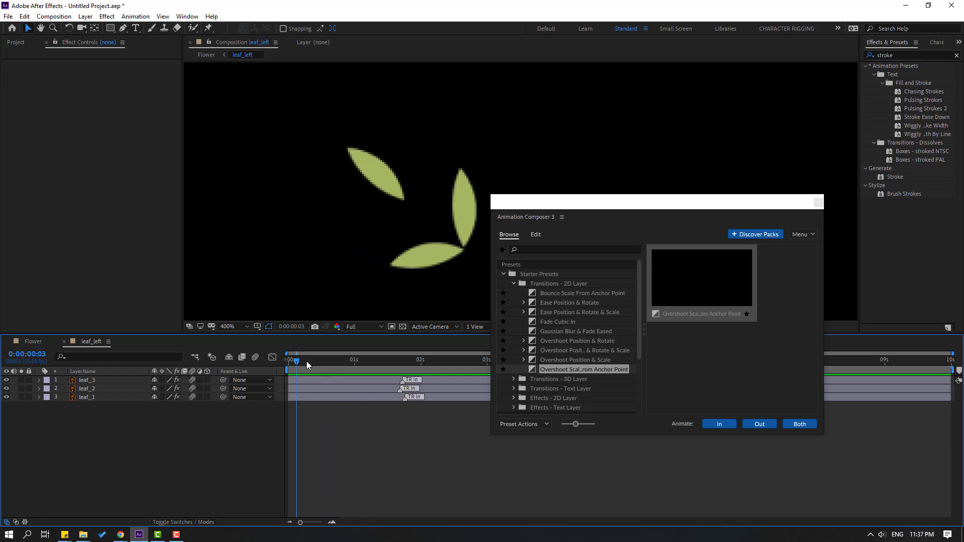
{"action": "mouse_move", "coordinate": [306, 361]}
{"action": "left_mouse_down"}
{"action": "mouse_move", "coordinate": [290, 361]}
{"action": "mouse_move", "coordinate": [334, 361]}
{"action": "mouse_move", "coordinate": [317, 362]}
{"action": "left_mouse_up"}
{"action": "left_click", "coordinate": [411, 264]}
{"action": "mouse_move", "coordinate": [307, 399]}
{"action": "left_mouse_down"}
{"action": "mouse_move", "coordinate": [313, 387]}
{"action": "mouse_move", "coordinate": [300, 380]}
{"action": "mouse_move", "coordinate": [330, 379]}
{"action": "left_mouse_up"}
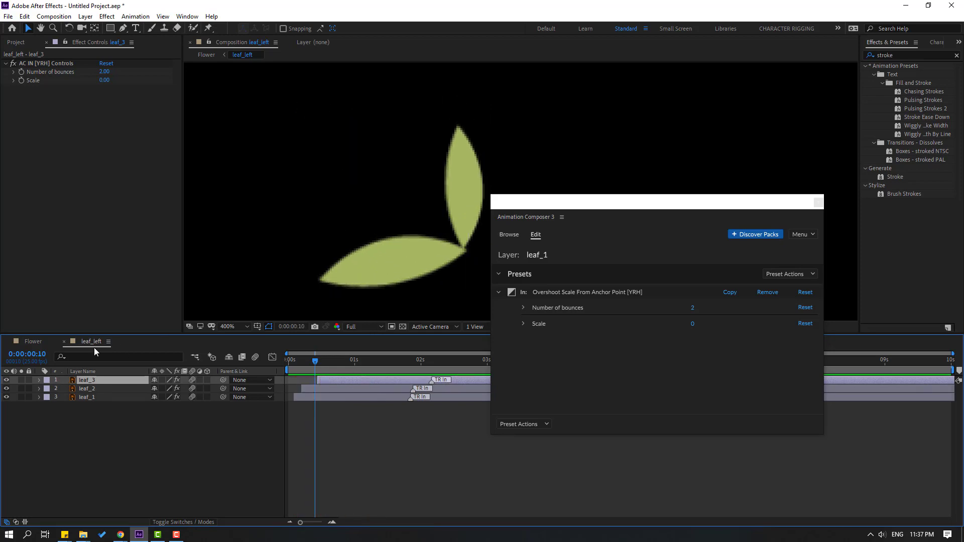
Step: In the Flower comp, slide leaf_left's layer bar later so leaves follow the stem, then preview
{"action": "left_click", "coordinate": [30, 342]}
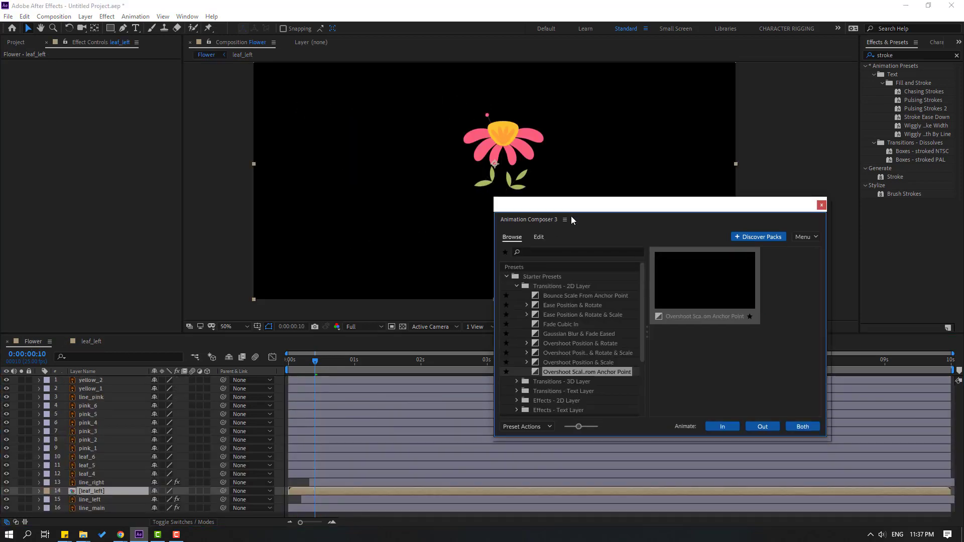
{"action": "left_click_drag", "start_coordinate": [305, 358], "coordinate": [339, 360]}
{"action": "scroll", "coordinate": [549, 177], "scroll_direction": "up", "scroll_amount": 2}
{"action": "scroll", "coordinate": [519, 191], "scroll_direction": "up", "scroll_amount": 2}
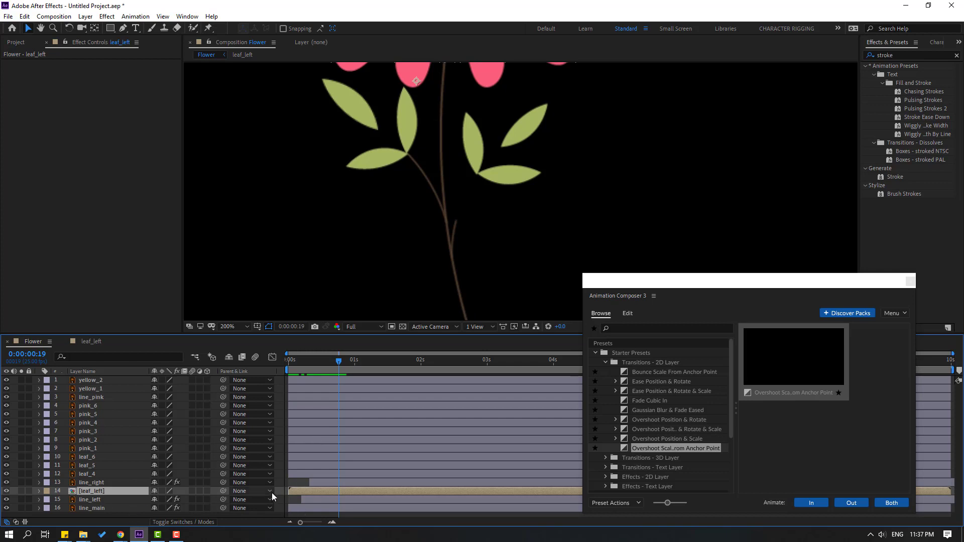
{"action": "left_click_drag", "start_coordinate": [297, 494], "coordinate": [341, 493]}
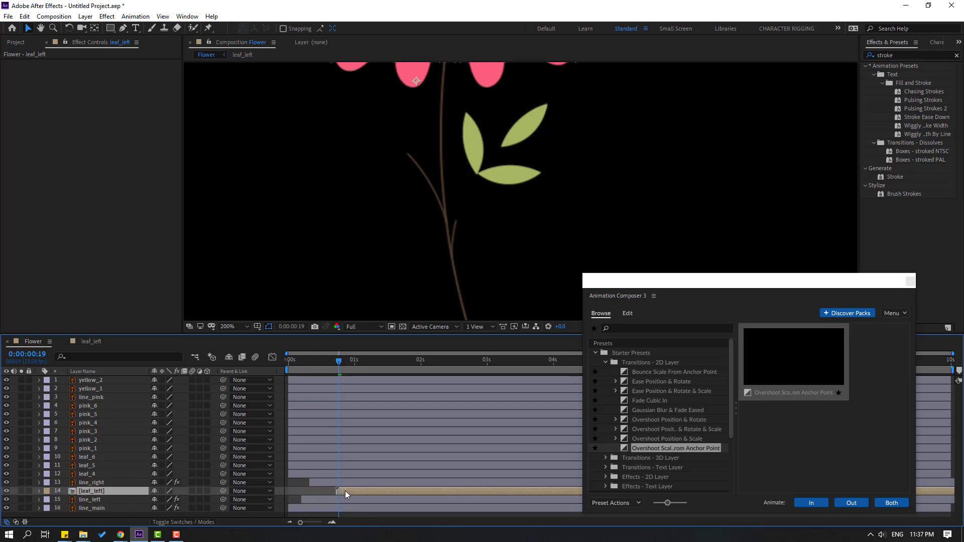
{"action": "key", "text": "space"}
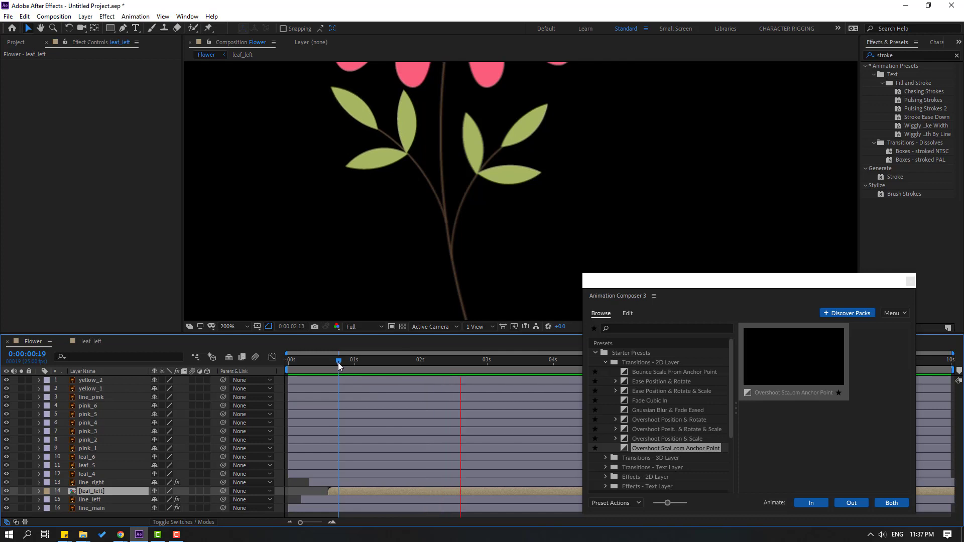
{"action": "left_click_drag", "start_coordinate": [338, 362], "coordinate": [373, 363]}
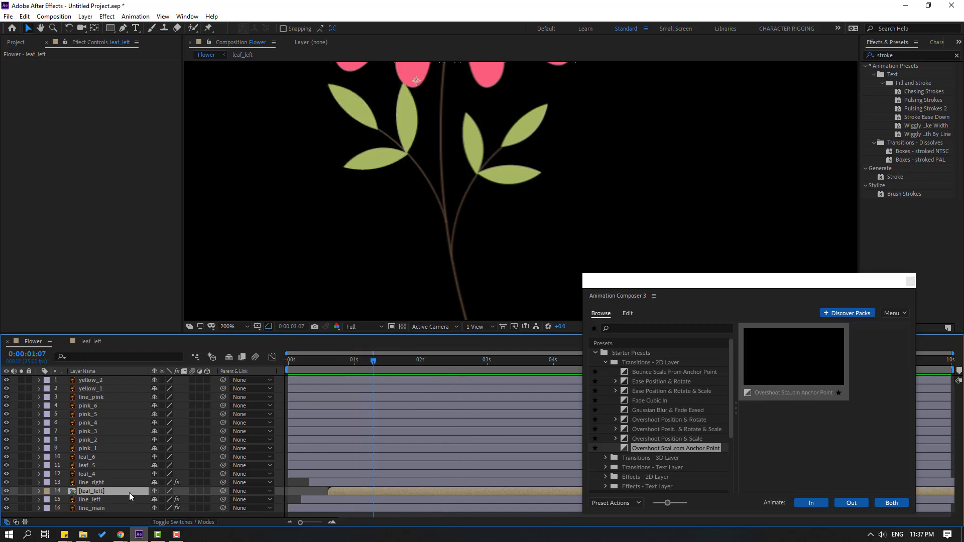
Step: Delete the right-branch leaf layers leaf_4, leaf_5 and leaf_6
{"action": "left_click", "coordinate": [89, 476]}
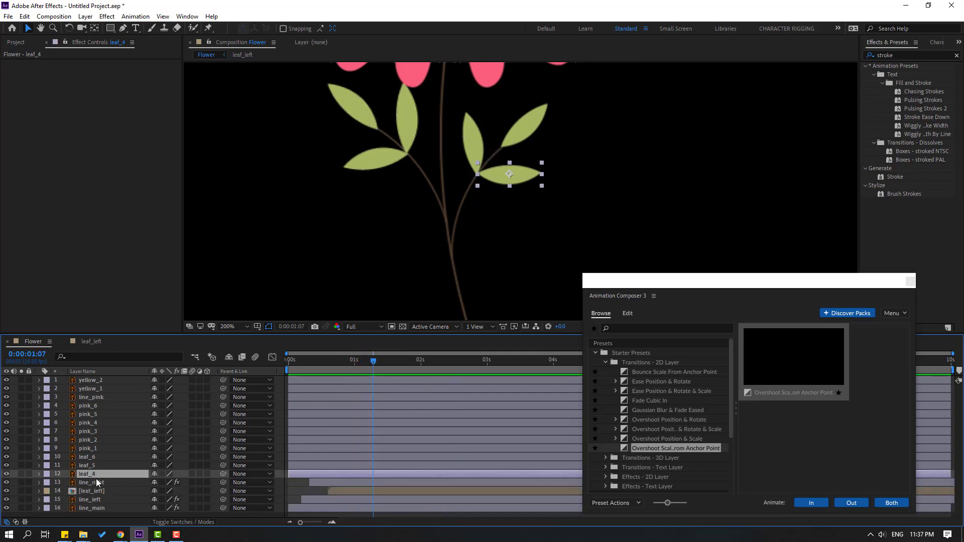
{"action": "left_click", "coordinate": [89, 465], "text": "shift"}
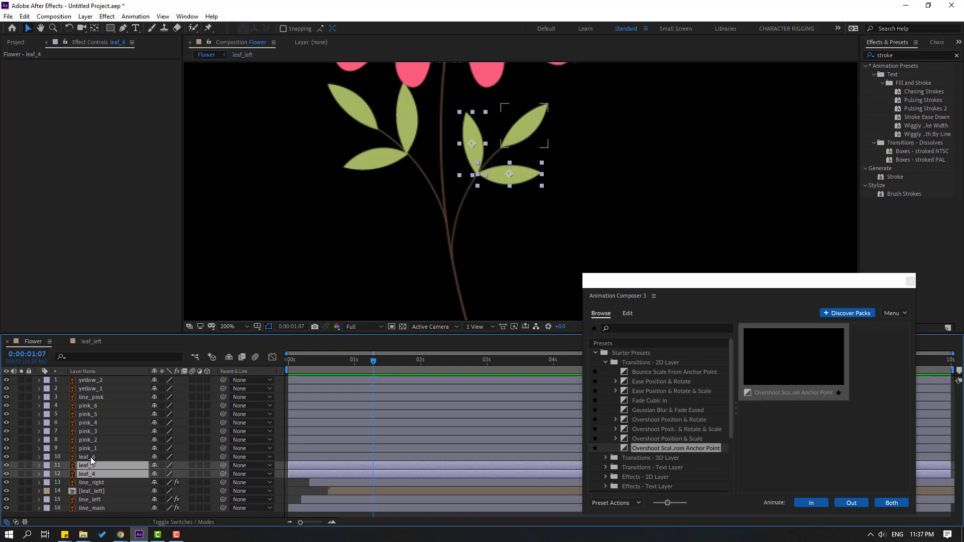
{"action": "left_click", "coordinate": [90, 457], "text": "shift"}
{"action": "key", "text": "Delete"}
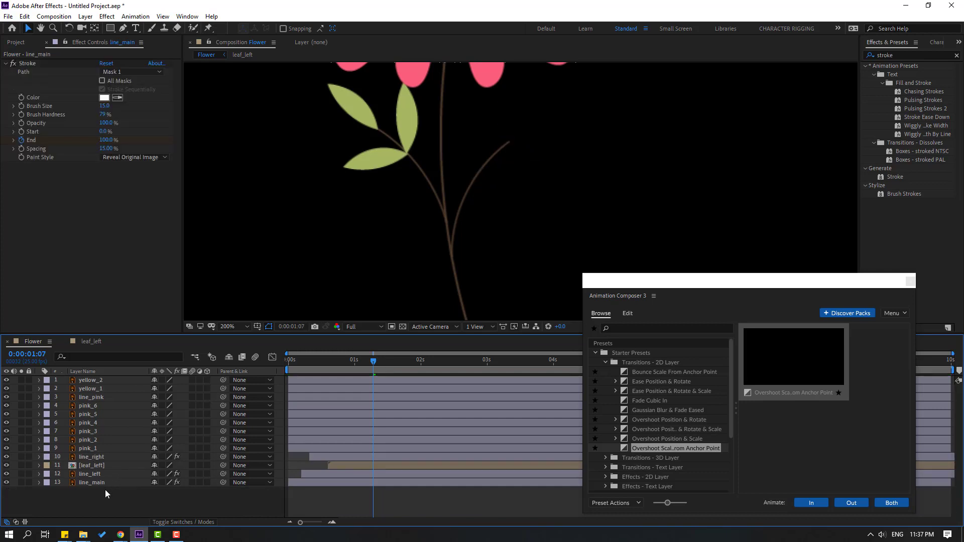
Step: Duplicate leaf_left with Ctrl+D, flip it horizontally, and position it on the right branch
{"action": "left_click", "coordinate": [91, 466]}
{"action": "key", "text": "ctrl+d"}
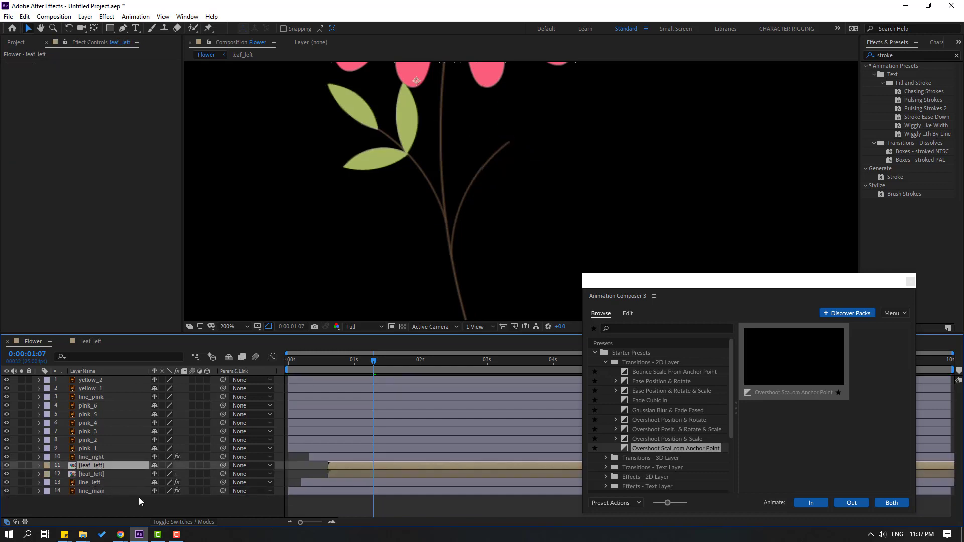
{"action": "left_click_drag", "start_coordinate": [374, 167], "coordinate": [514, 178]}
{"action": "left_click", "coordinate": [86, 466]}
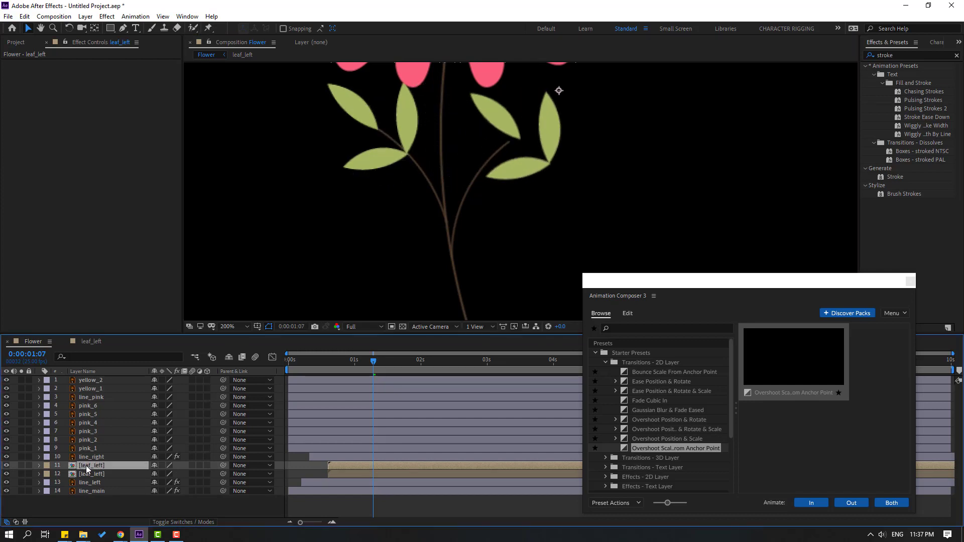
{"action": "right_click", "coordinate": [86, 466]}
{"action": "mouse_move", "coordinate": [194, 234]}
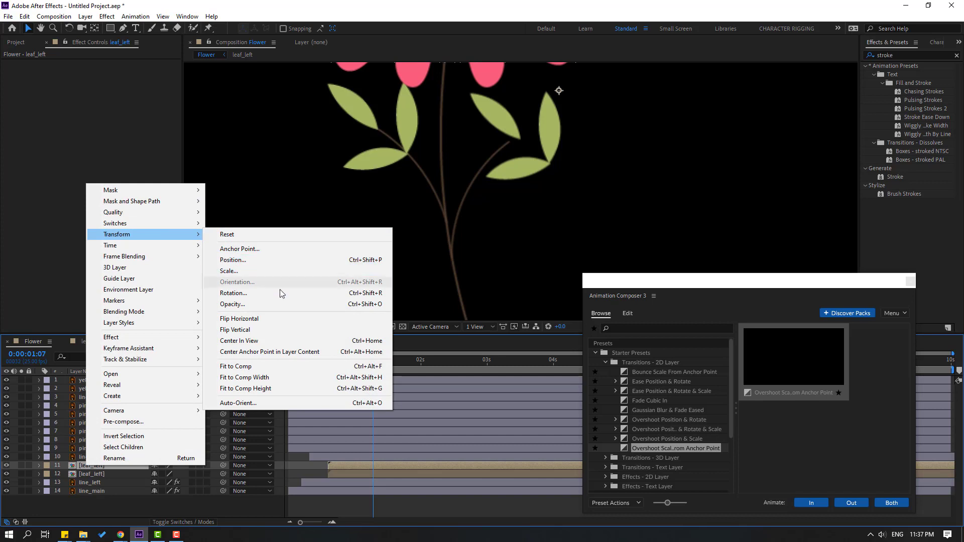
{"action": "left_click", "coordinate": [265, 323]}
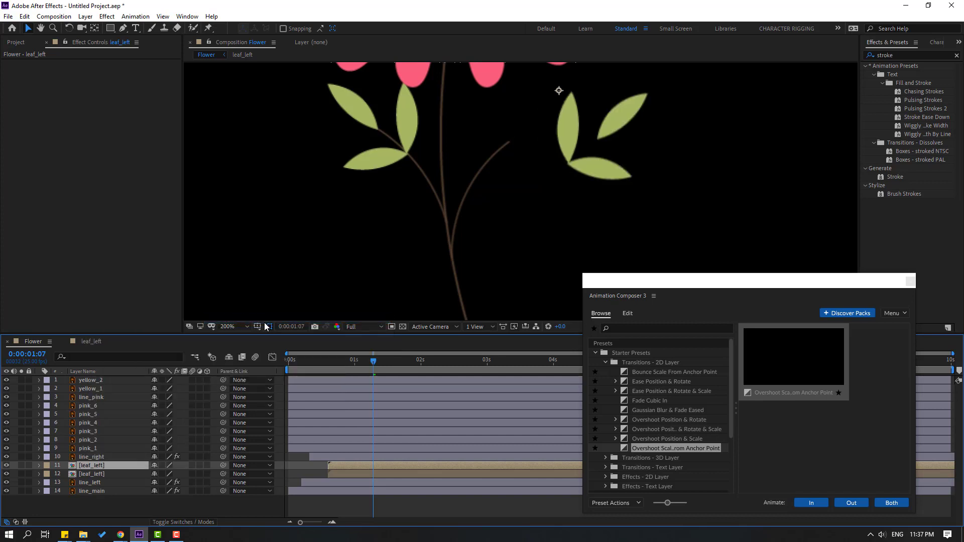
{"action": "left_click_drag", "start_coordinate": [578, 158], "coordinate": [520, 136]}
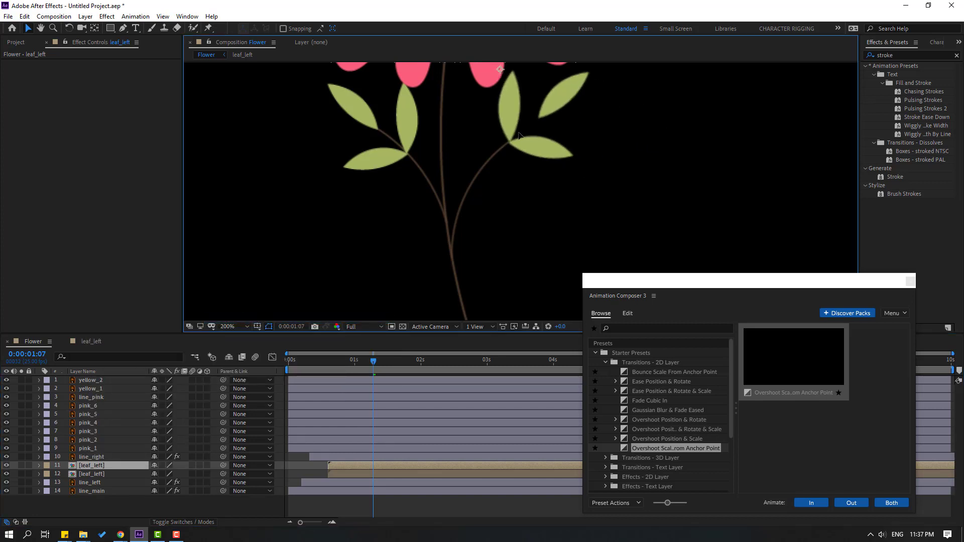
Step: Stack the leaf copy above line_right, delay its pop-in, and preview both leaf groups
{"action": "left_click_drag", "start_coordinate": [330, 370], "coordinate": [369, 370]}
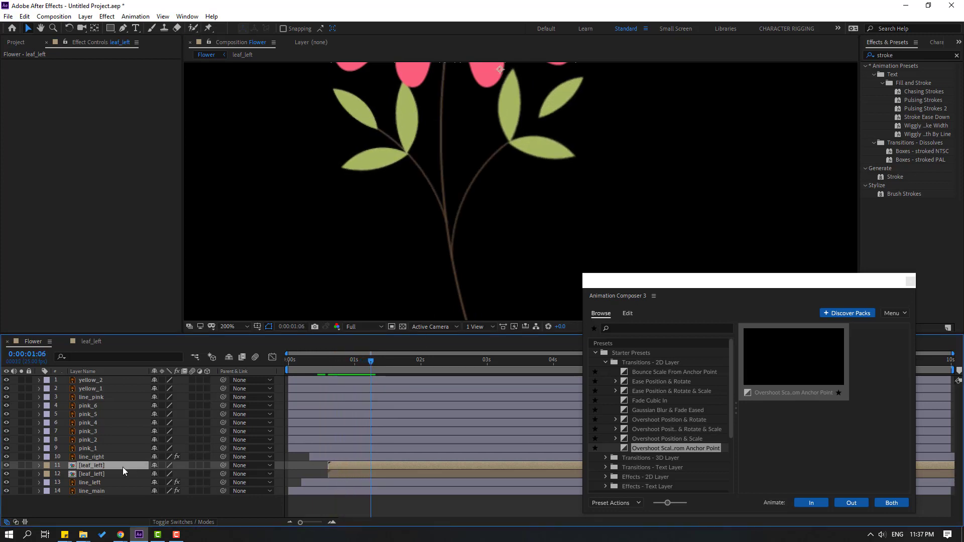
{"action": "left_click_drag", "start_coordinate": [123, 467], "coordinate": [102, 457]}
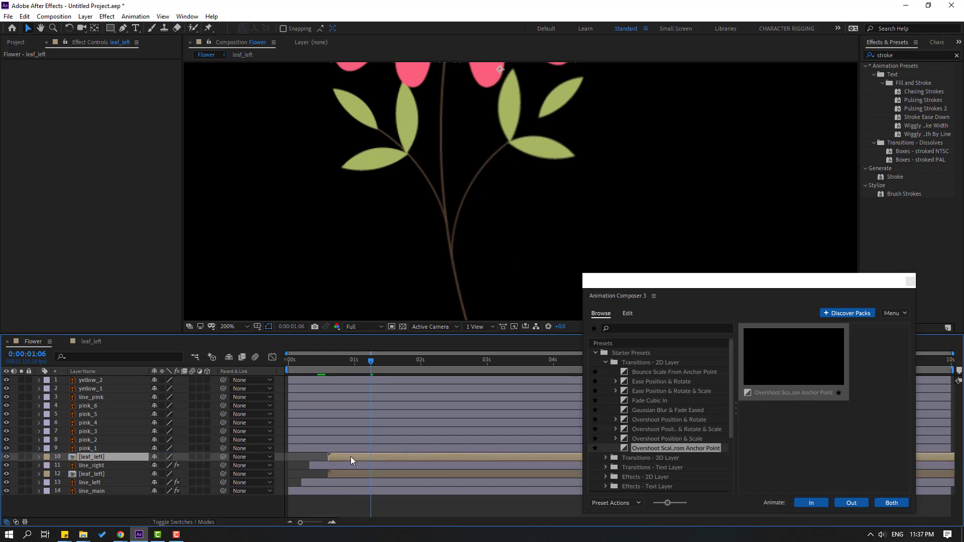
{"action": "left_click_drag", "start_coordinate": [350, 456], "coordinate": [382, 459]}
{"action": "key", "text": "space"}
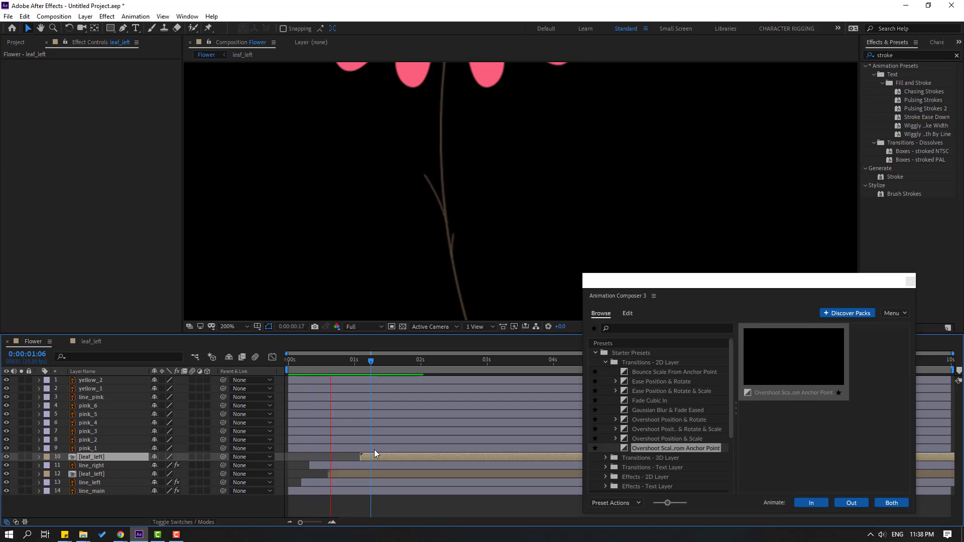
{"action": "scroll", "coordinate": [392, 218], "scroll_direction": "down", "scroll_amount": 3}
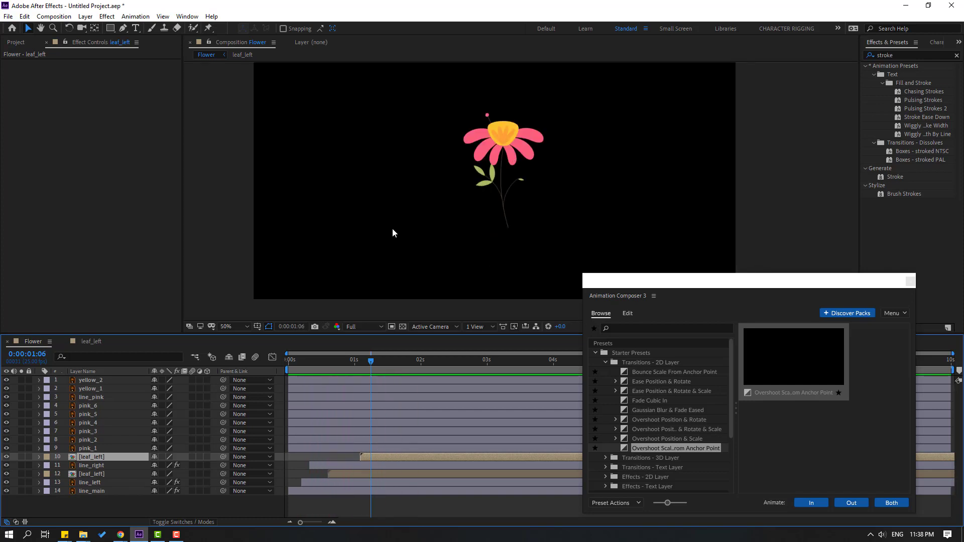
Step: Pre-compose the six pink petal layers, pink_1 to pink_6, into a new composition named PINK
{"action": "left_click", "coordinate": [95, 449]}
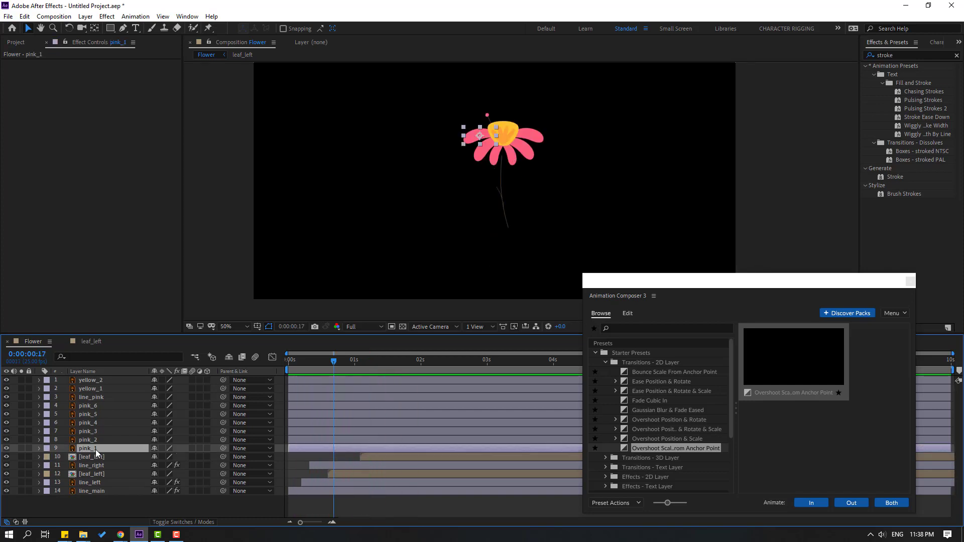
{"action": "left_click", "coordinate": [95, 406], "text": "shift"}
{"action": "left_click", "coordinate": [6, 405]}
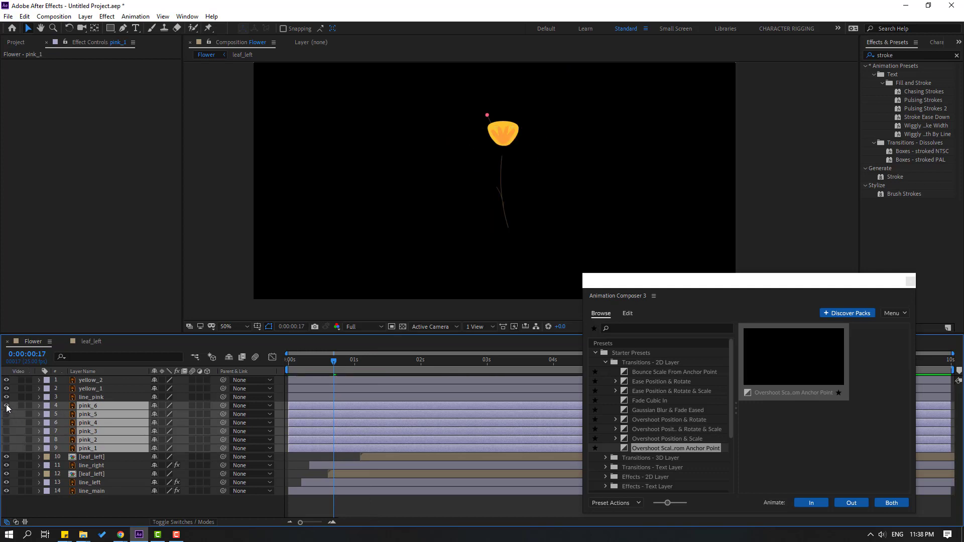
{"action": "left_click", "coordinate": [6, 405]}
{"action": "right_click", "coordinate": [90, 417]}
{"action": "left_click", "coordinate": [111, 374]}
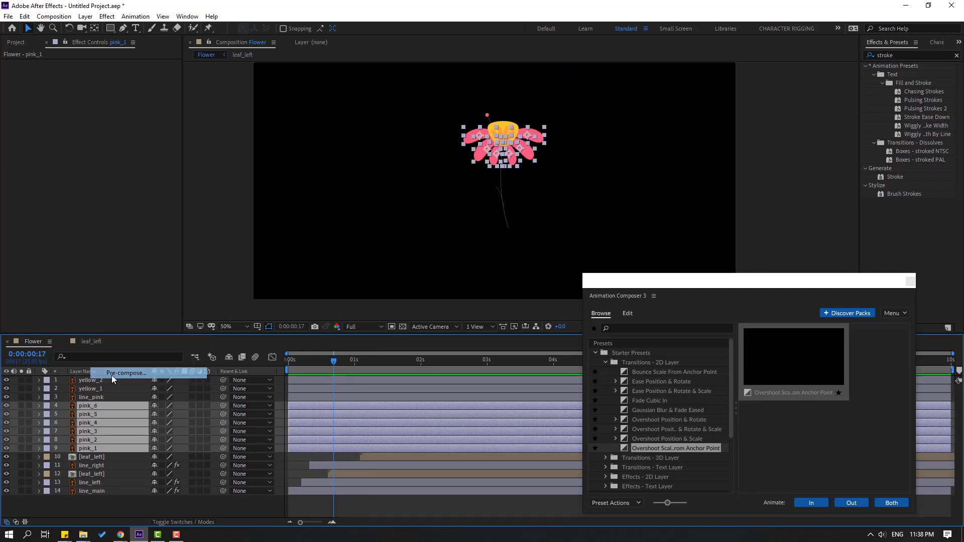
{"action": "type", "text": "PINK"}
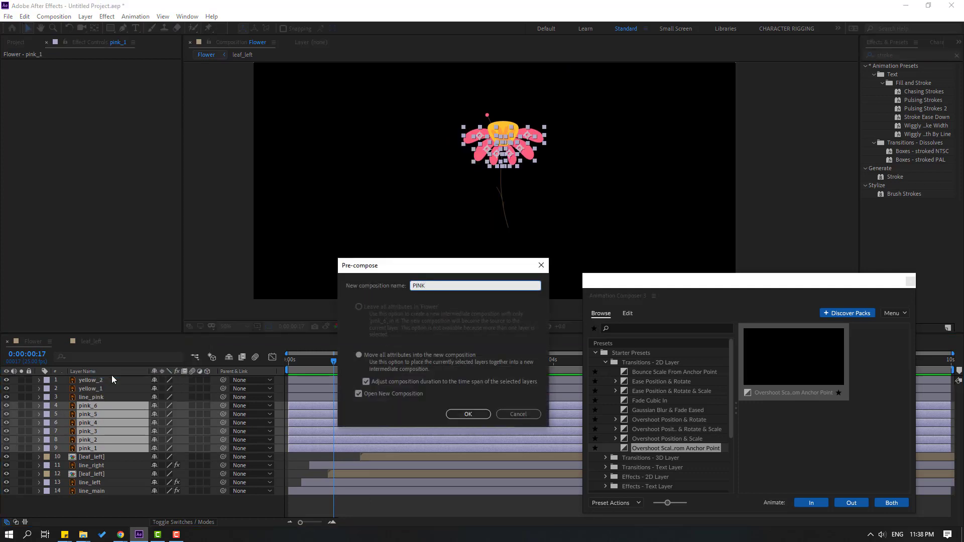
{"action": "left_click", "coordinate": [466, 417]}
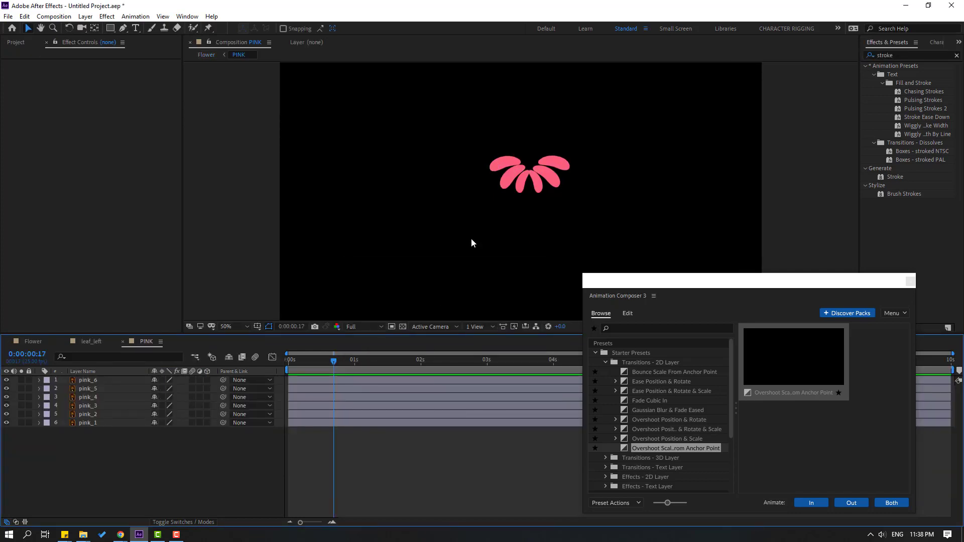
{"action": "scroll", "coordinate": [471, 243], "scroll_direction": "up", "scroll_amount": 3}
Step: Move pink_1's and pink_2's anchor points to the petals' inner ends with the Pan Behind tool
{"action": "left_click", "coordinate": [403, 156]}
{"action": "scroll", "coordinate": [347, 163], "scroll_direction": "up", "scroll_amount": 1}
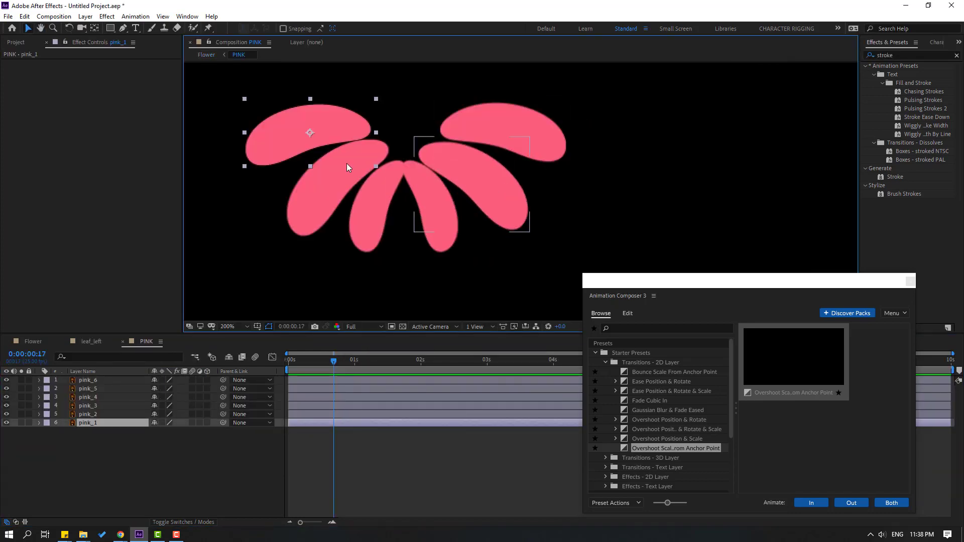
{"action": "left_click_drag", "start_coordinate": [288, 148], "coordinate": [293, 155]}
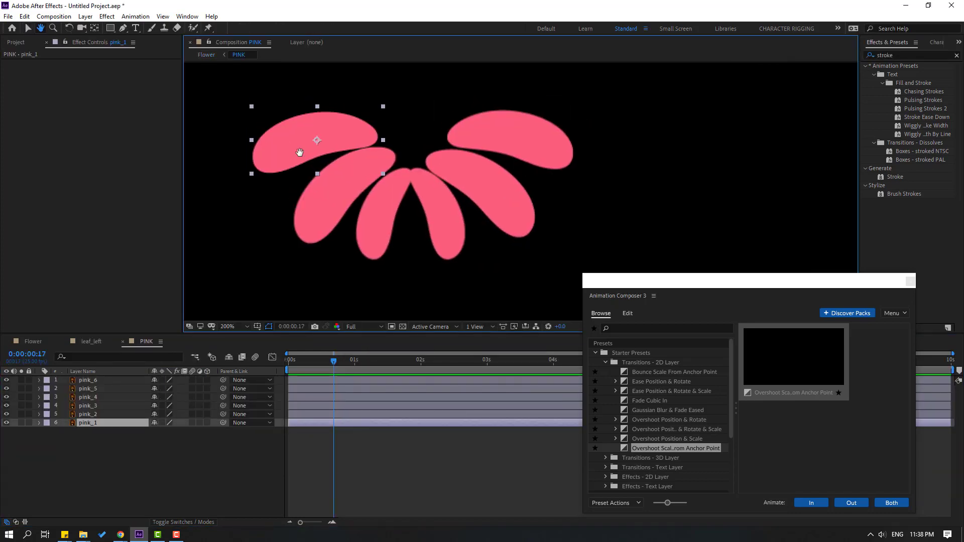
{"action": "left_click", "coordinate": [94, 30]}
{"action": "left_click_drag", "start_coordinate": [319, 140], "coordinate": [376, 140]}
{"action": "key", "text": "v"}
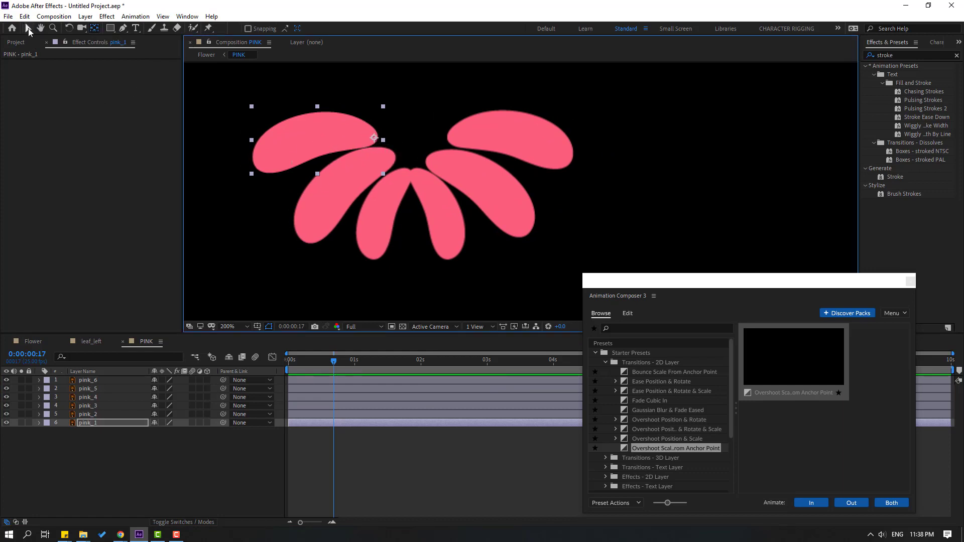
{"action": "left_click", "coordinate": [309, 212]}
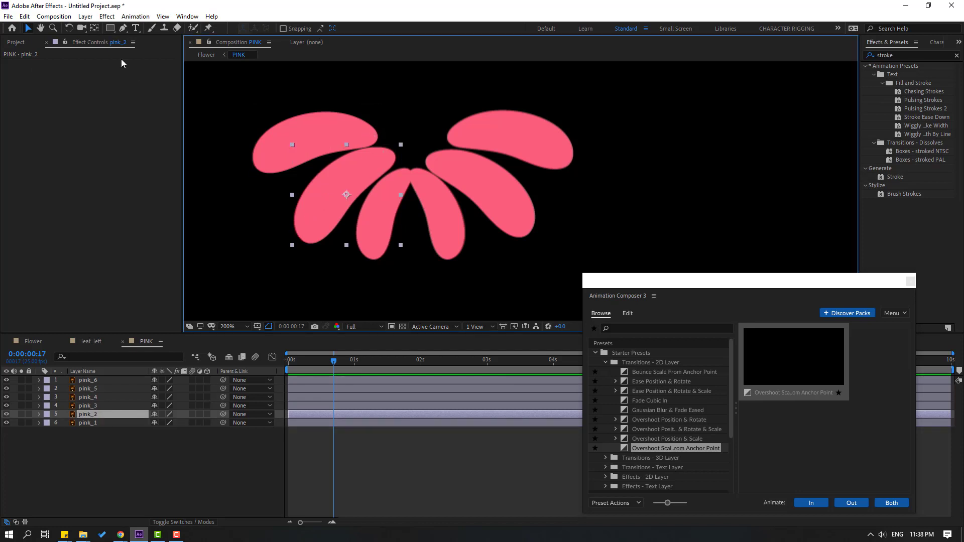
{"action": "left_click", "coordinate": [94, 28]}
{"action": "left_click_drag", "start_coordinate": [347, 194], "coordinate": [389, 154]}
Step: Move pink_3, pink_4, pink_5 and pink_6 anchor points to their inner ends near the centre
{"action": "left_click", "coordinate": [375, 240]}
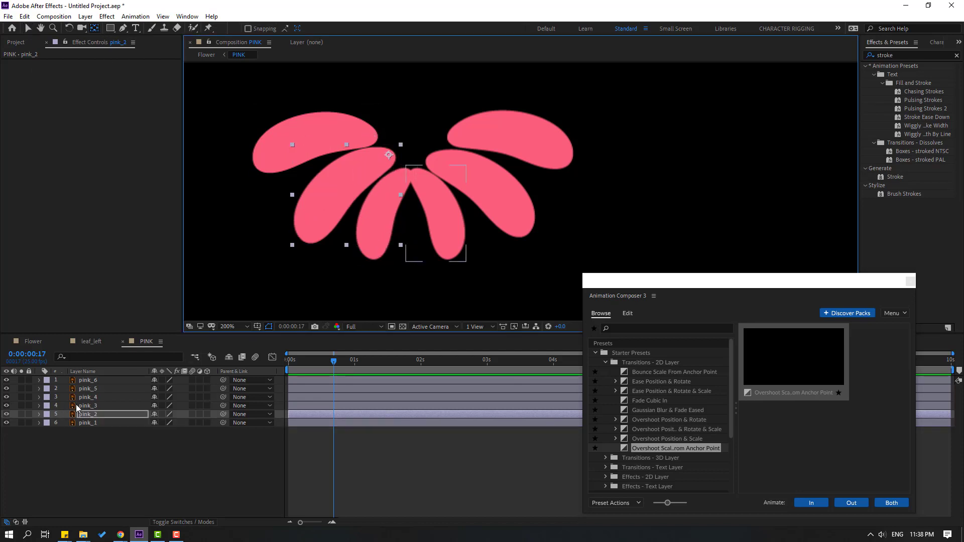
{"action": "left_click_drag", "start_coordinate": [386, 213], "coordinate": [407, 175]}
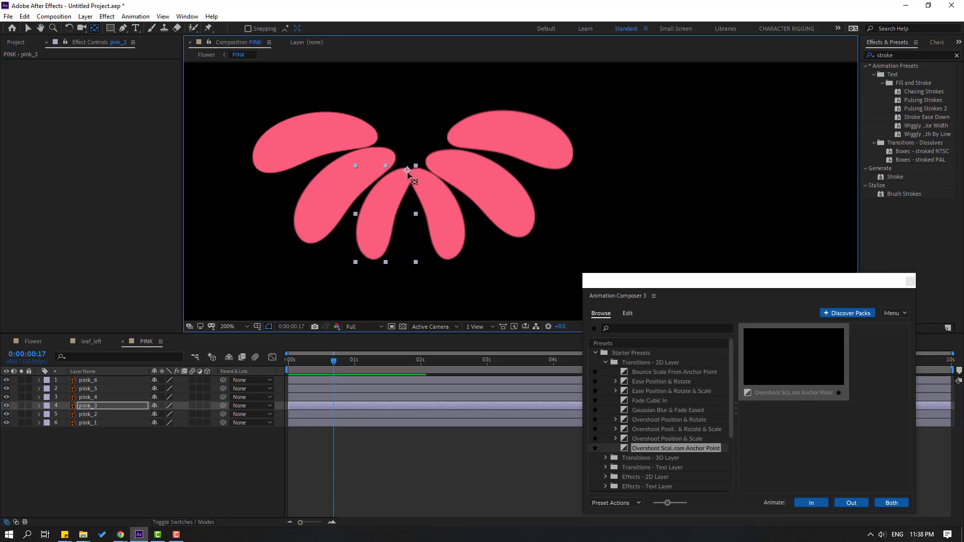
{"action": "left_click", "coordinate": [82, 397]}
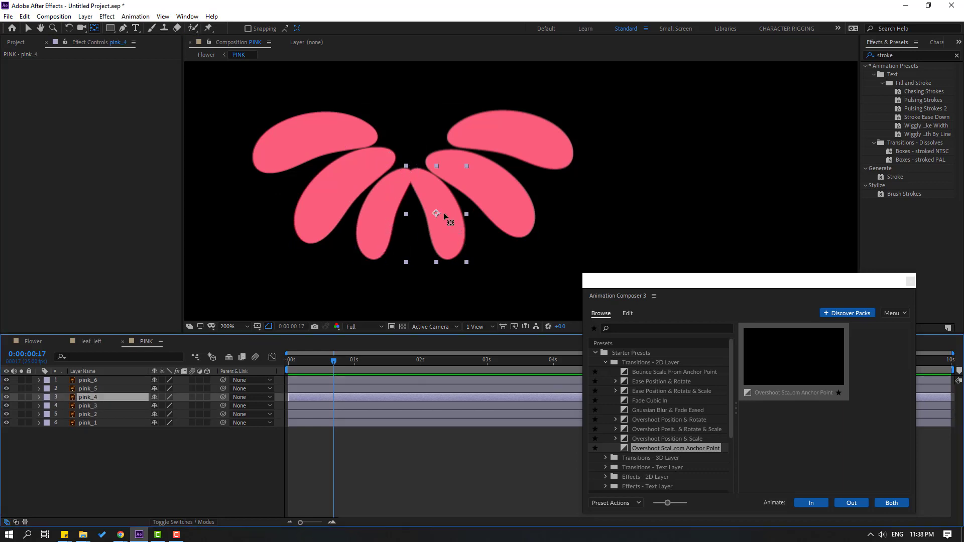
{"action": "left_click_drag", "start_coordinate": [444, 212], "coordinate": [415, 176]}
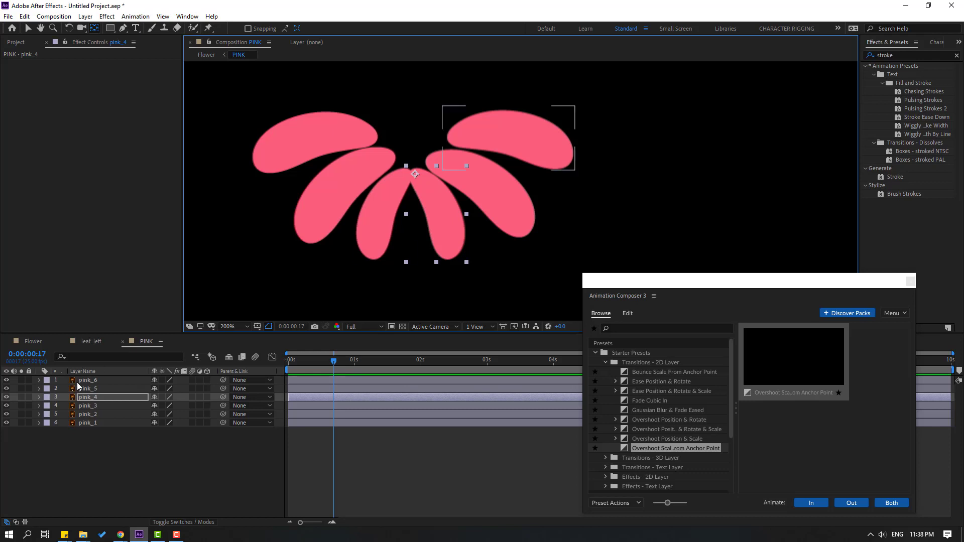
{"action": "left_click", "coordinate": [497, 200]}
{"action": "left_click_drag", "start_coordinate": [476, 197], "coordinate": [428, 162]}
{"action": "left_click", "coordinate": [459, 149]}
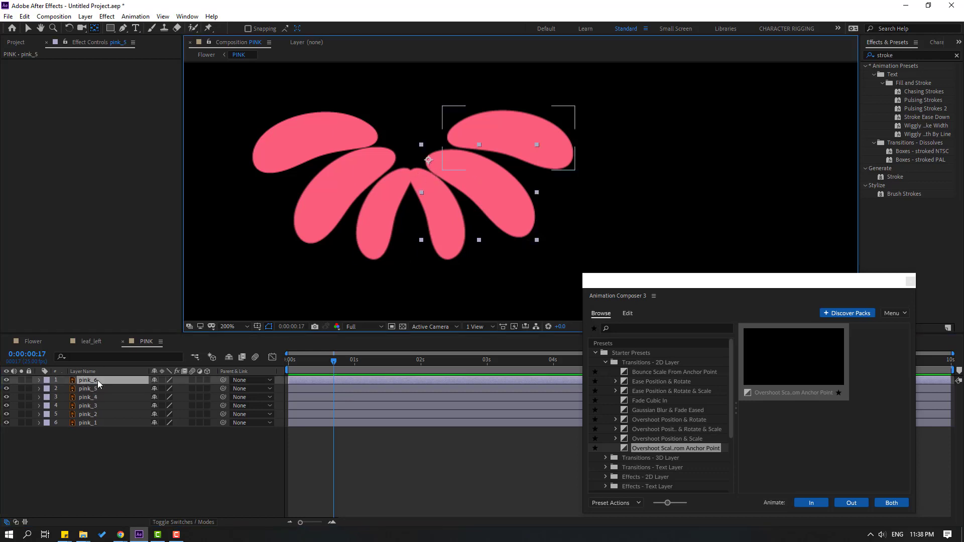
{"action": "left_click_drag", "start_coordinate": [510, 138], "coordinate": [449, 135]}
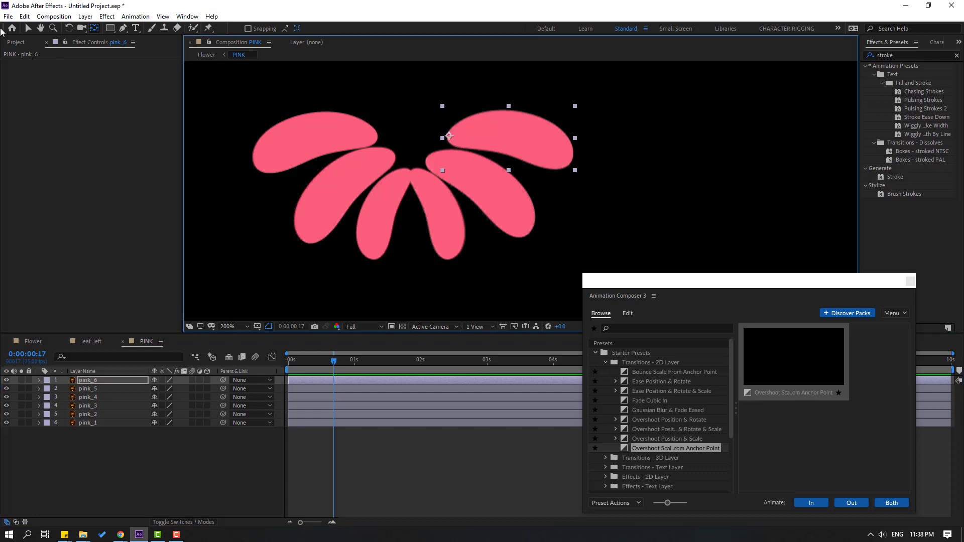
Step: Return to the Selection tool and check each petal's anchor point in turn
{"action": "left_click", "coordinate": [26, 28]}
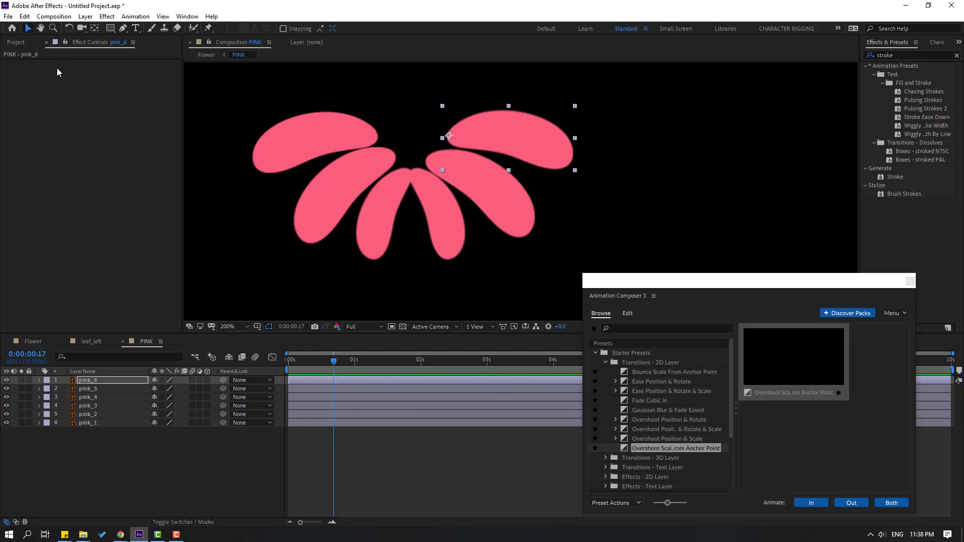
{"action": "left_click", "coordinate": [83, 389]}
{"action": "left_click", "coordinate": [85, 397]}
{"action": "left_click", "coordinate": [87, 406]}
Step: Apply Overshoot Scale From Anchor Point as Animate In to all six petal layers
{"action": "left_click", "coordinate": [88, 414]}
{"action": "left_click", "coordinate": [89, 423]}
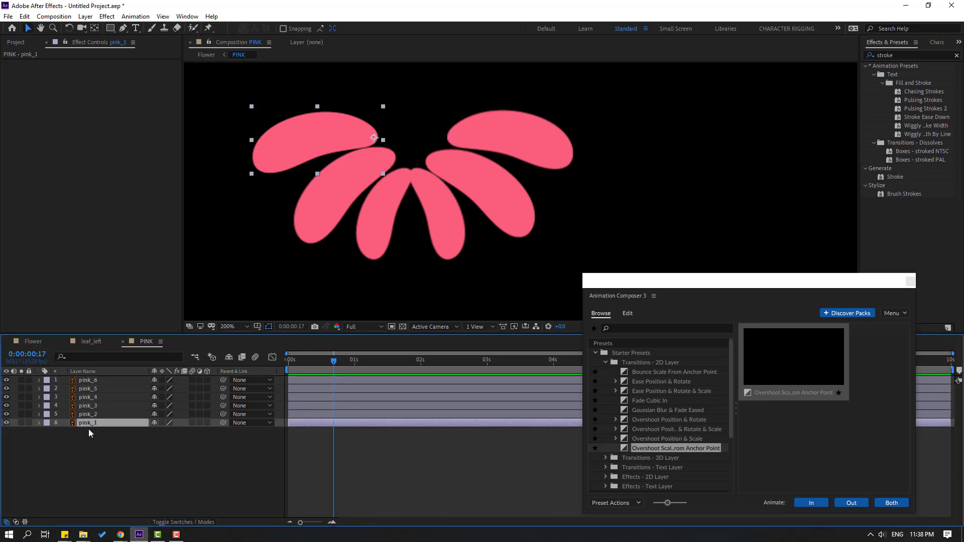
{"action": "left_click_drag", "start_coordinate": [82, 475], "coordinate": [104, 375]}
{"action": "left_click", "coordinate": [812, 503]}
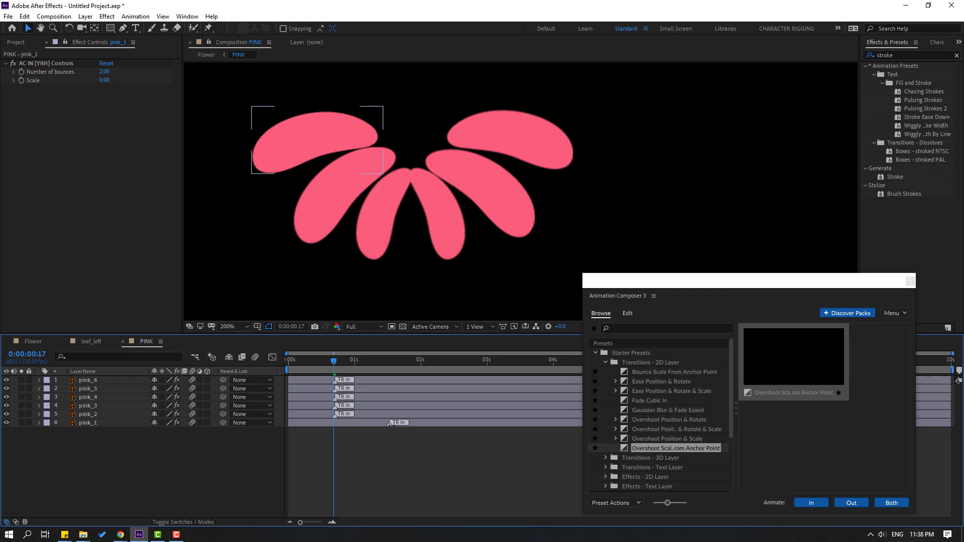
Step: Stagger the entrances of pink_1, pink_2, pink_5 and pink_6 by delaying their layer bars, then preview
{"action": "left_click", "coordinate": [334, 414]}
{"action": "left_click_drag", "start_coordinate": [391, 425], "coordinate": [425, 417]}
{"action": "left_click", "coordinate": [335, 405]}
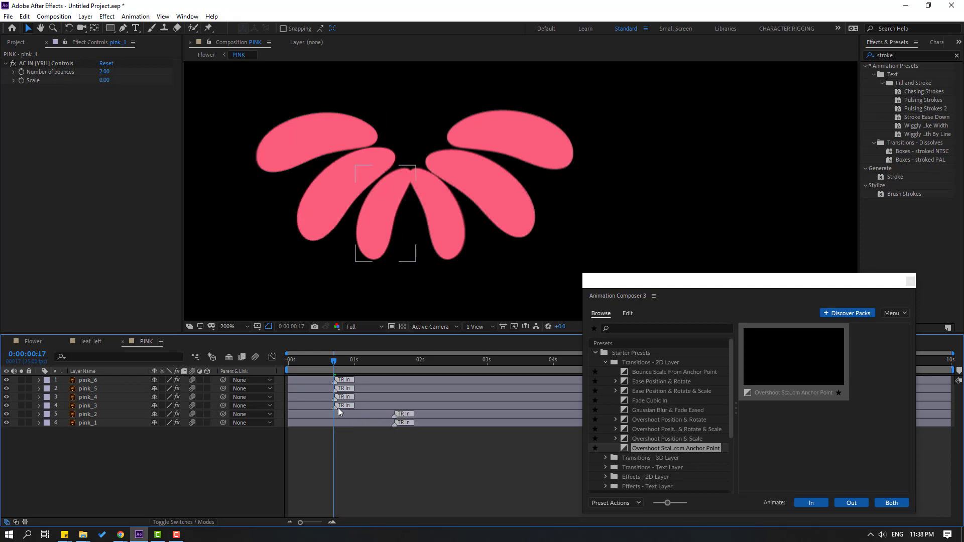
{"action": "left_click_drag", "start_coordinate": [335, 405], "coordinate": [393, 406]}
{"action": "left_click", "coordinate": [335, 398]}
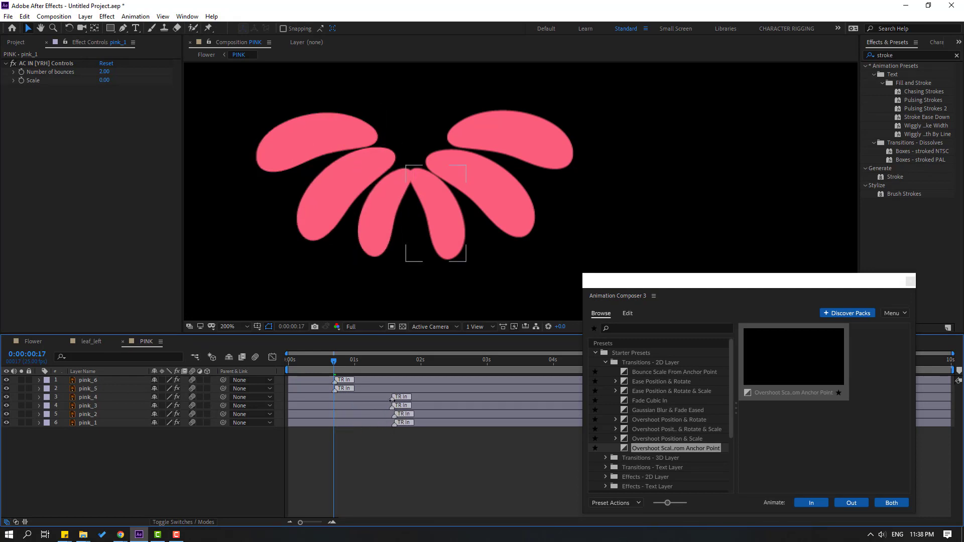
{"action": "left_click_drag", "start_coordinate": [335, 390], "coordinate": [394, 389]}
{"action": "left_click", "coordinate": [335, 382]}
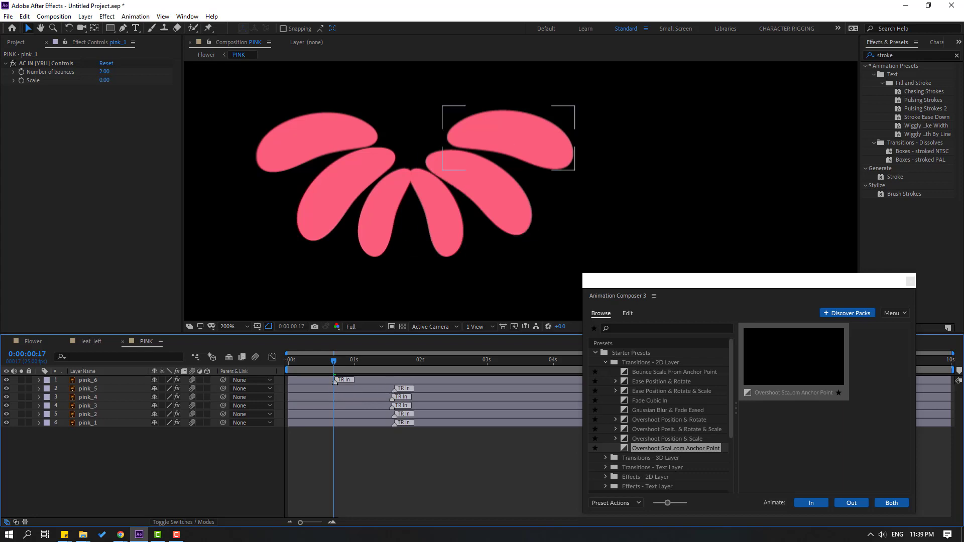
{"action": "left_click_drag", "start_coordinate": [335, 382], "coordinate": [395, 382]}
{"action": "left_click", "coordinate": [371, 468]}
{"action": "key", "text": "space"}
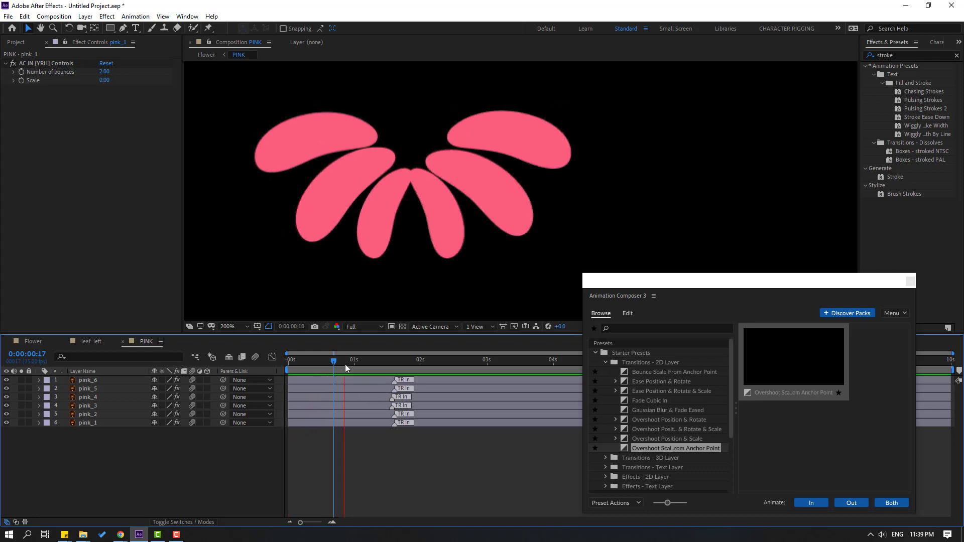
{"action": "left_click", "coordinate": [335, 360]}
Step: Inspect the petals' preset settings and delay pink_2's entrance further
{"action": "left_click", "coordinate": [305, 146]}
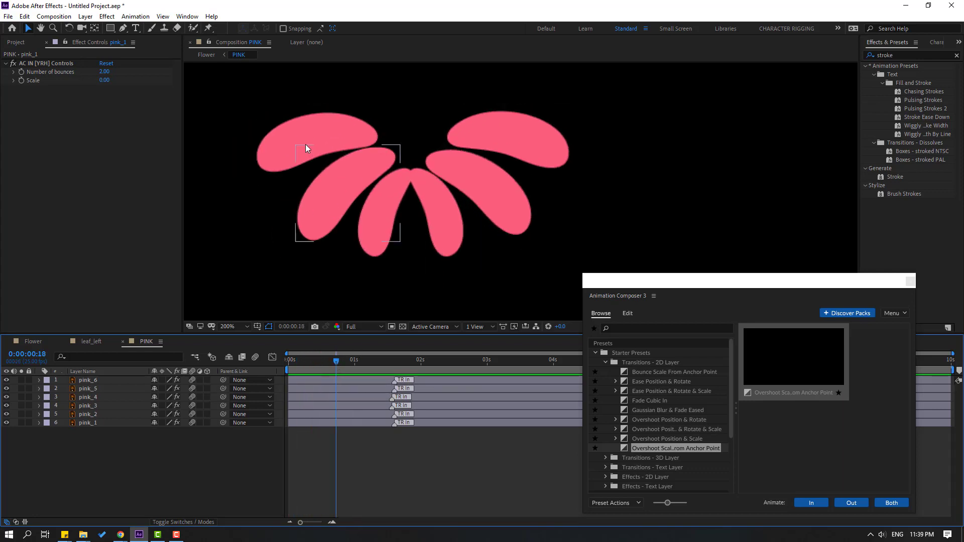
{"action": "left_click", "coordinate": [304, 139]}
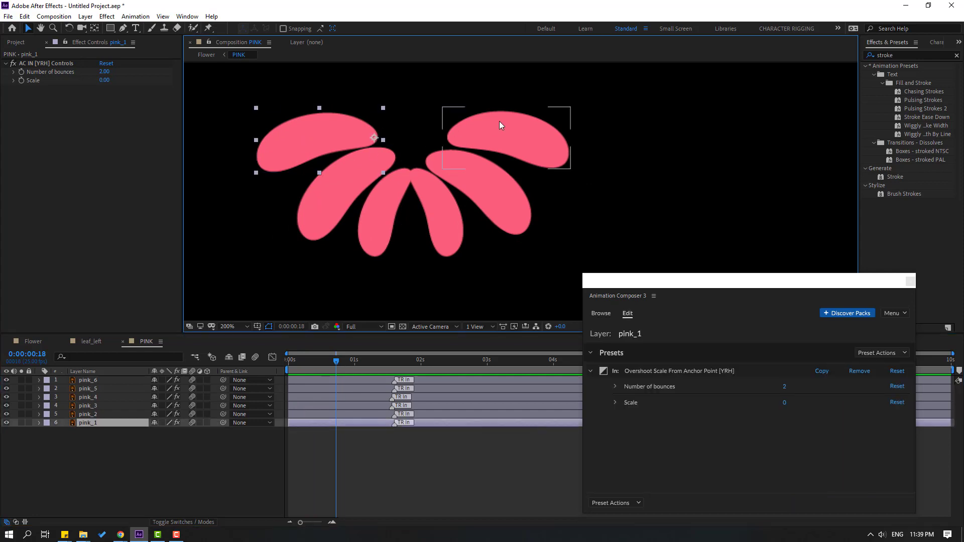
{"action": "left_click", "coordinate": [499, 121]}
{"action": "left_click", "coordinate": [321, 123], "text": "shift"}
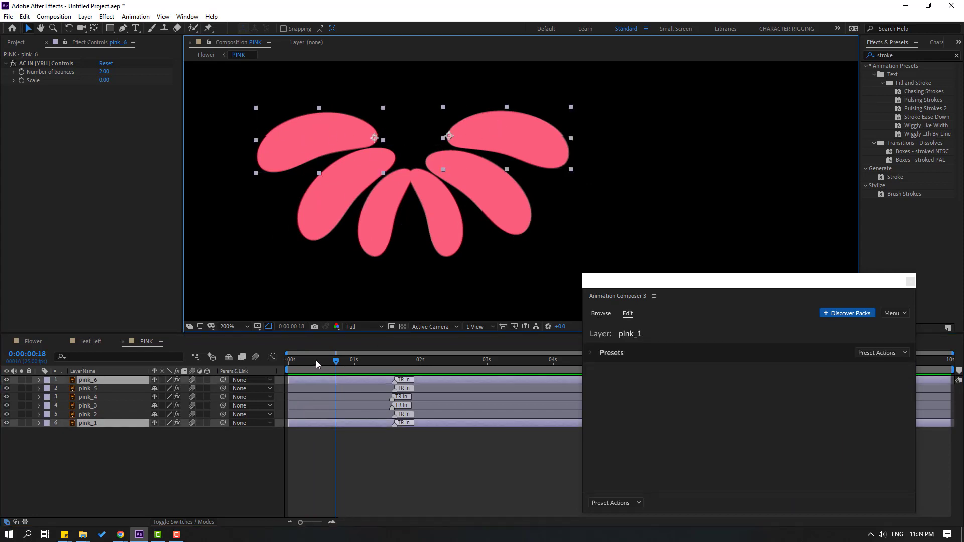
{"action": "left_click", "coordinate": [301, 359]}
{"action": "left_click", "coordinate": [311, 470]}
{"action": "left_click_drag", "start_coordinate": [299, 415], "coordinate": [324, 405]}
{"action": "left_click", "coordinate": [308, 389]}
Step: Preview the staggered petals, then close the PINK and leaf_left timelines to return to Flower
{"action": "key", "text": "space"}
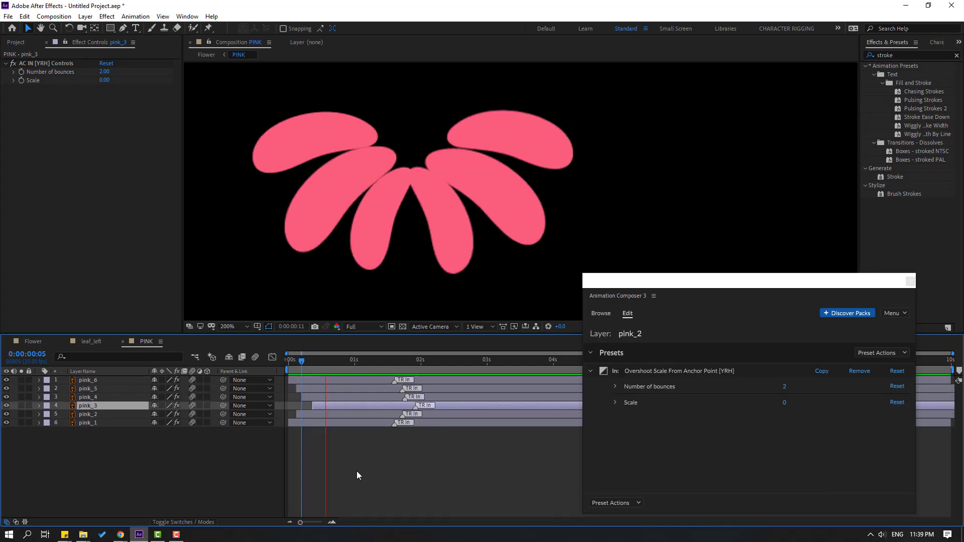
{"action": "key", "text": "comma"}
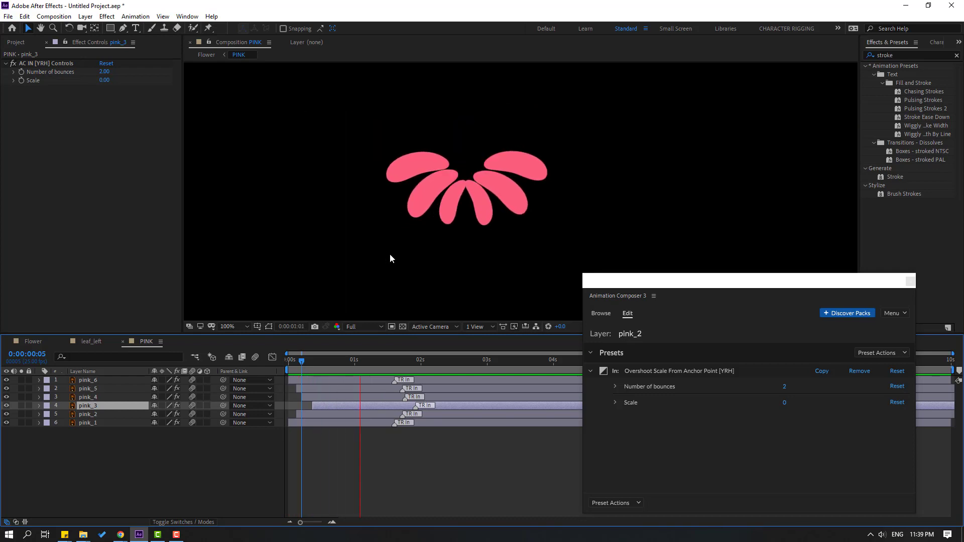
{"action": "key", "text": "space"}
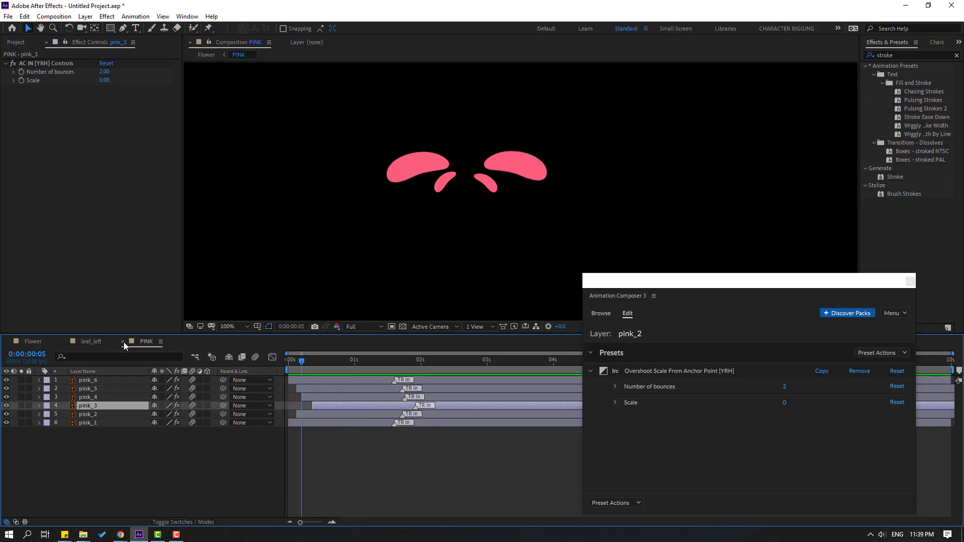
{"action": "left_click", "coordinate": [122, 342]}
{"action": "left_click", "coordinate": [66, 342]}
Step: Start the PINK petals layer at 0:00:00:19 and preview the flower animation
{"action": "left_click_drag", "start_coordinate": [310, 360], "coordinate": [333, 362]}
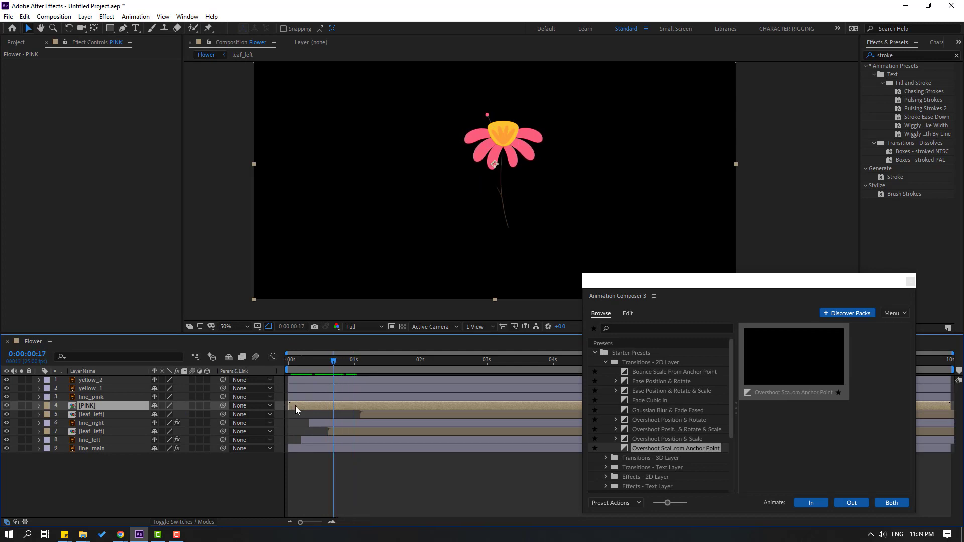
{"action": "left_click_drag", "start_coordinate": [295, 406], "coordinate": [403, 406]}
{"action": "mouse_move", "coordinate": [336, 361]}
{"action": "left_mouse_down"}
{"action": "mouse_move", "coordinate": [373, 360]}
{"action": "mouse_move", "coordinate": [328, 365]}
{"action": "mouse_move", "coordinate": [342, 365]}
{"action": "left_mouse_up"}
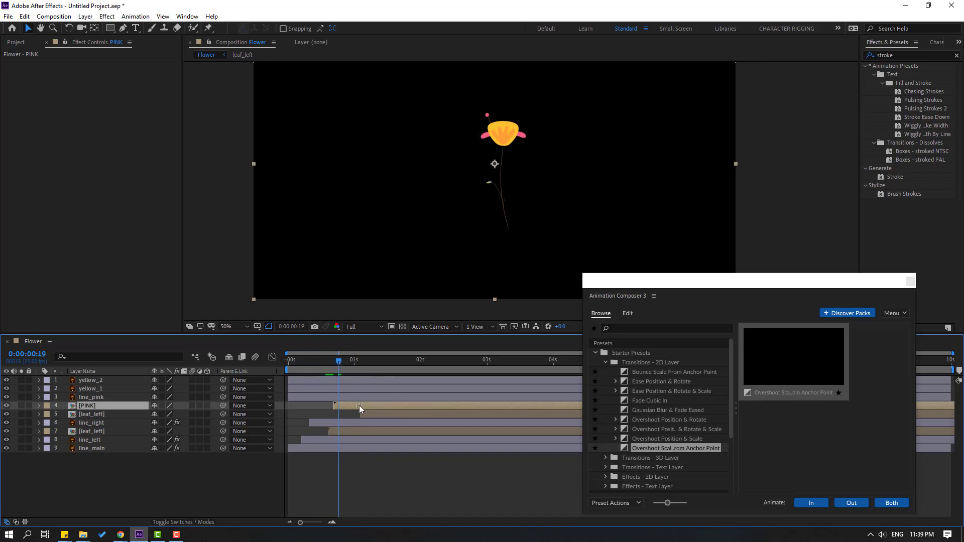
{"action": "key", "text": "space"}
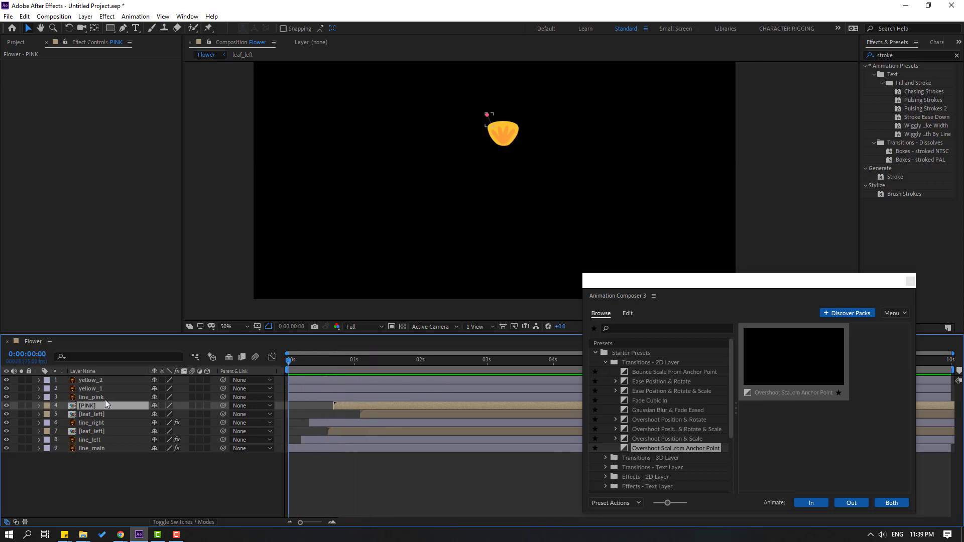
Step: Move yellow_1's anchor point down to its bottom edge with the Pan Behind tool
{"action": "left_click", "coordinate": [92, 389]}
{"action": "scroll", "coordinate": [511, 140], "scroll_direction": "up", "scroll_amount": 4}
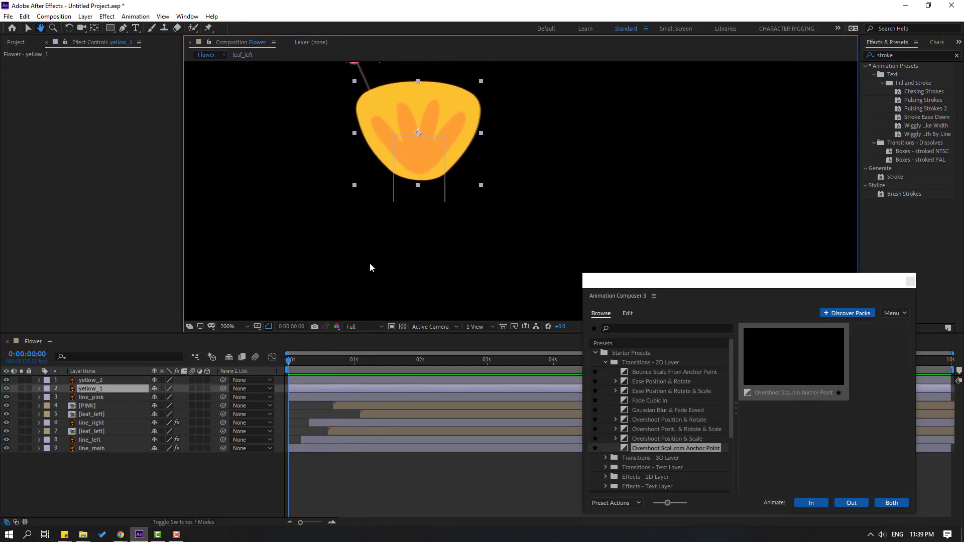
{"action": "left_click_drag", "start_coordinate": [683, 287], "coordinate": [651, 202]}
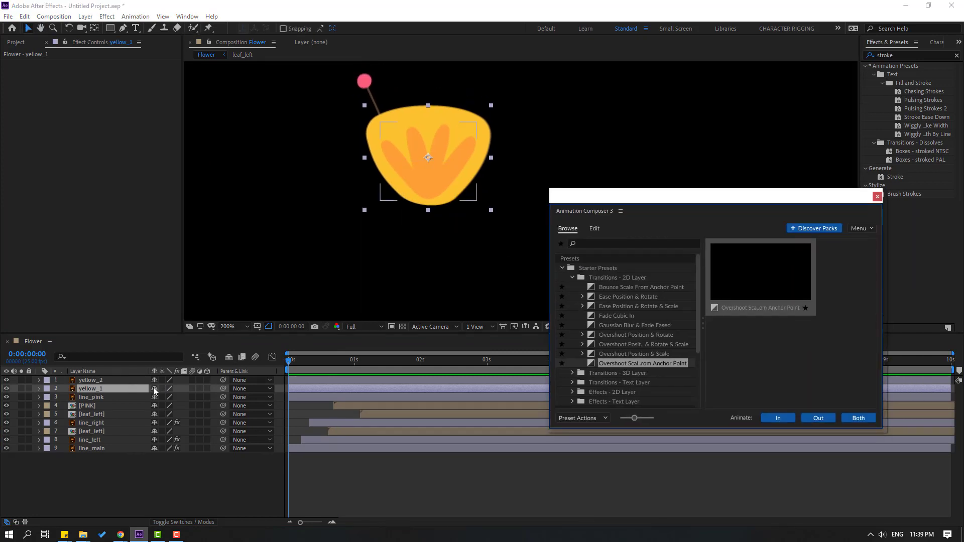
{"action": "left_click", "coordinate": [95, 28]}
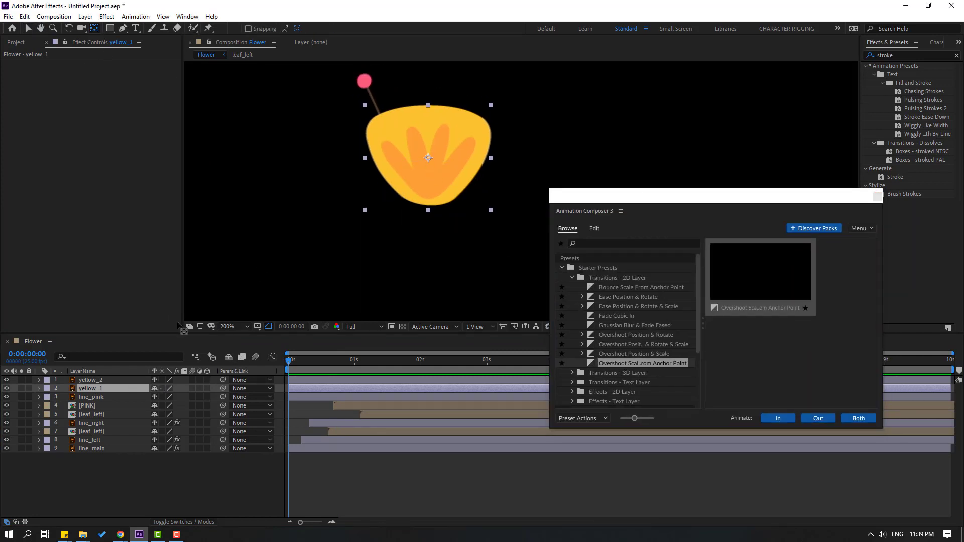
{"action": "left_click", "coordinate": [6, 389]}
{"action": "left_click", "coordinate": [6, 389]}
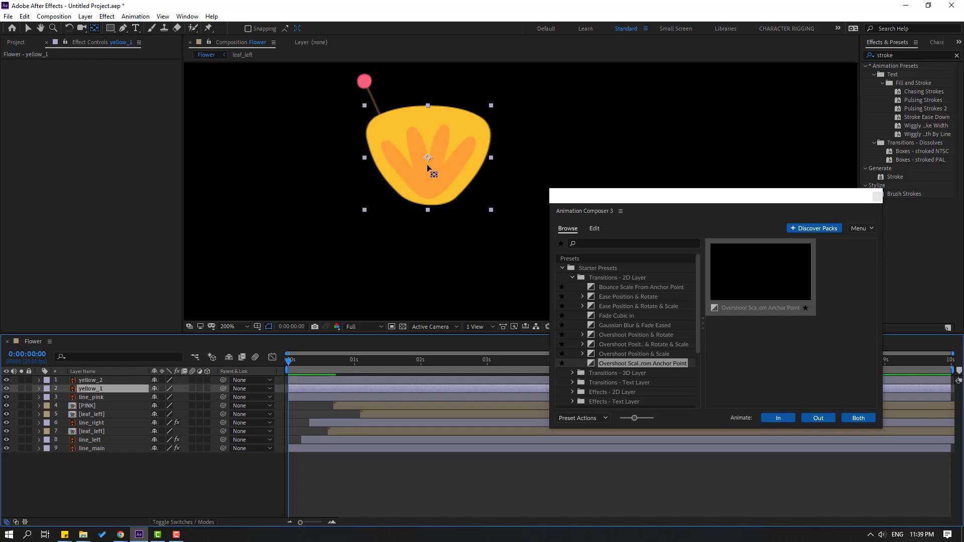
{"action": "left_click_drag", "start_coordinate": [428, 165], "coordinate": [429, 200]}
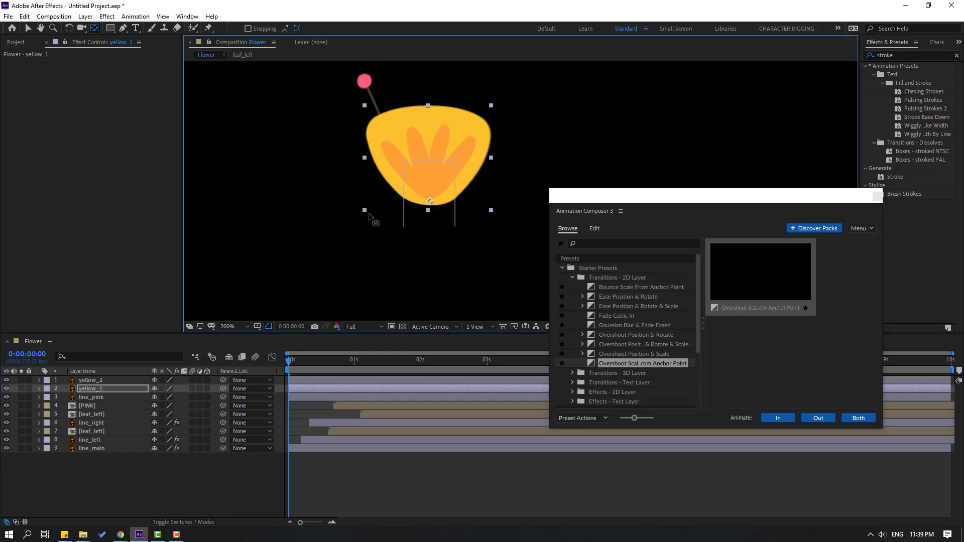
{"action": "left_click", "coordinate": [29, 30]}
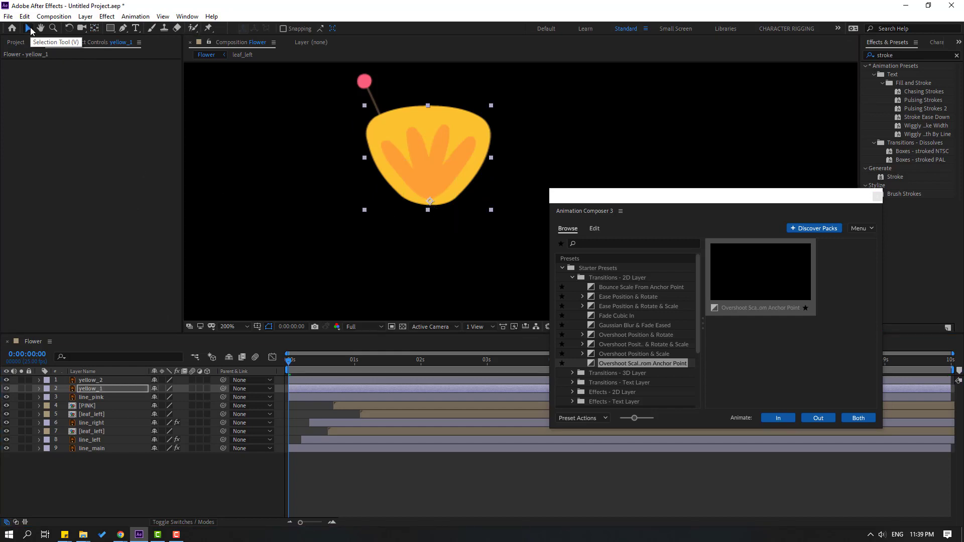
Step: Move yellow_2's anchor point down to the bottom of the flower centre
{"action": "left_click", "coordinate": [100, 381]}
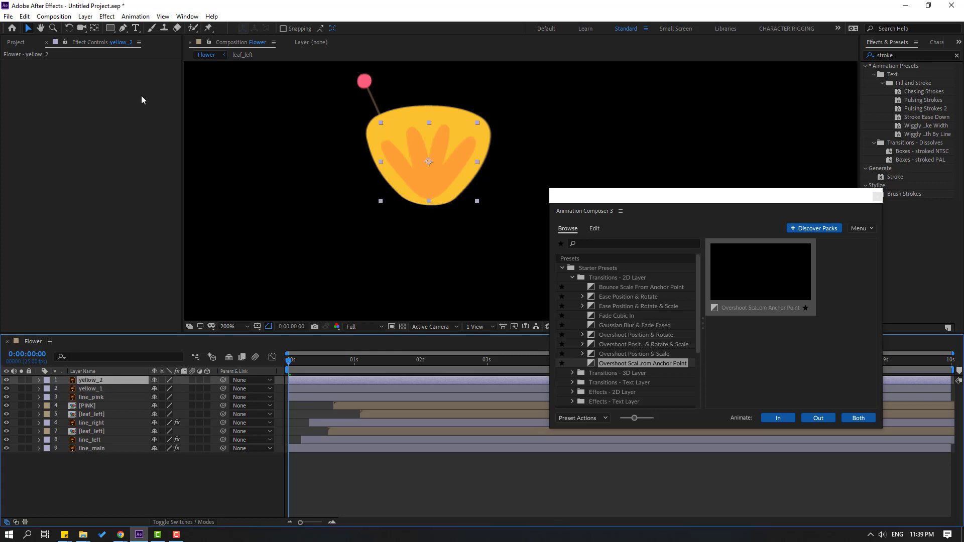
{"action": "left_click", "coordinate": [94, 29]}
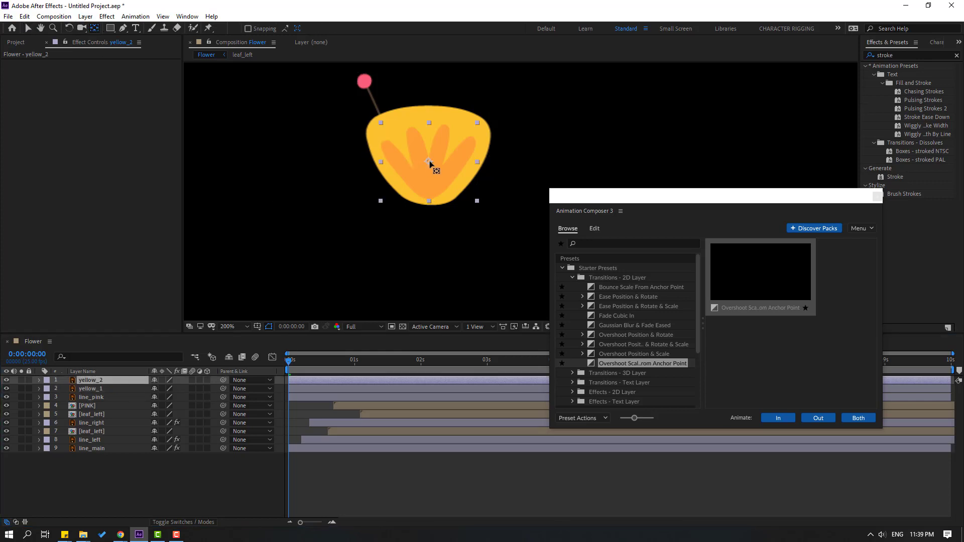
{"action": "left_click_drag", "start_coordinate": [430, 162], "coordinate": [427, 190]}
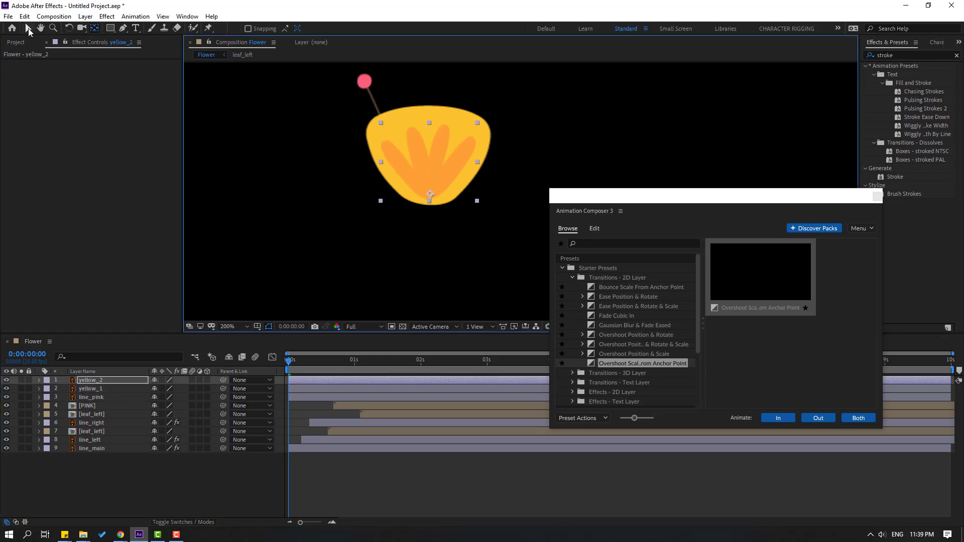
{"action": "left_click", "coordinate": [28, 29]}
Step: Apply Overshoot Scale From Anchor Point as In to both yellow_1 and yellow_2
{"action": "left_click", "coordinate": [88, 391]}
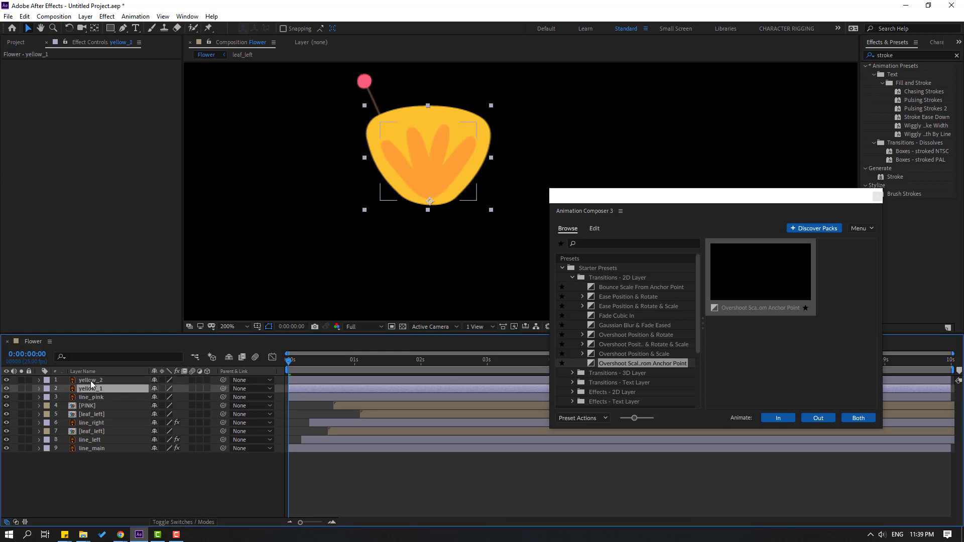
{"action": "left_click", "coordinate": [91, 382], "text": "shift"}
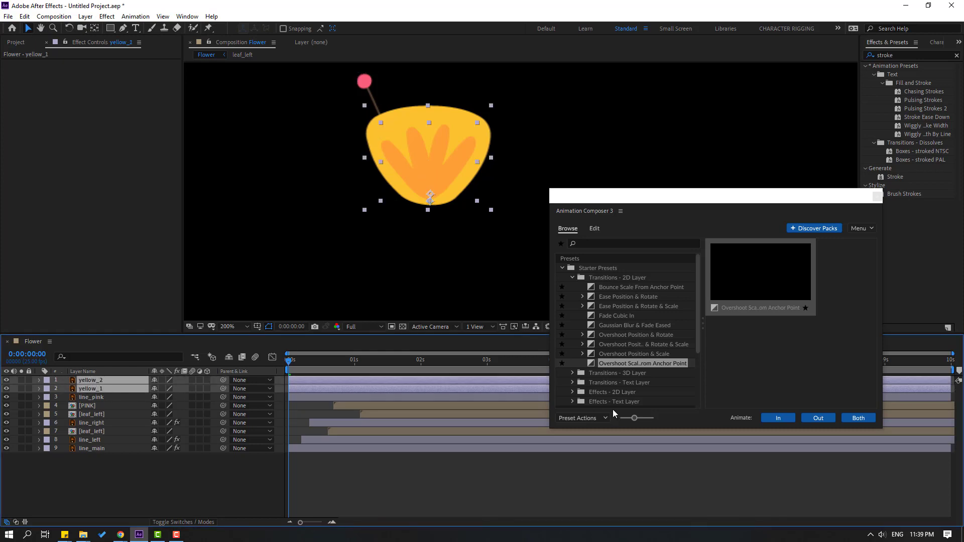
{"action": "left_click", "coordinate": [779, 418]}
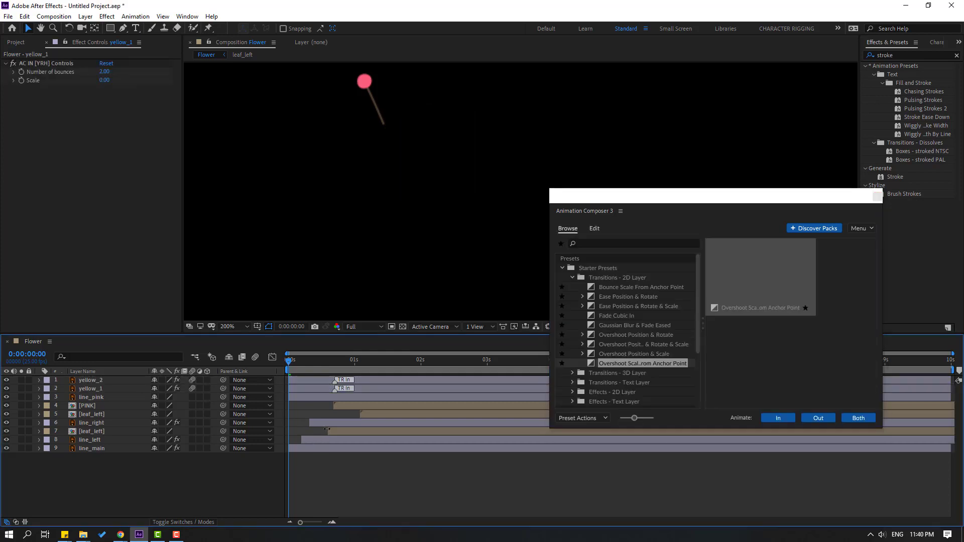
Step: Shift the yellow_1 and yellow_2 layers to start about a second in, previewing the pop-in
{"action": "mouse_move", "coordinate": [291, 360]}
{"action": "left_mouse_down"}
{"action": "mouse_move", "coordinate": [339, 384]}
{"action": "mouse_move", "coordinate": [331, 394]}
{"action": "mouse_move", "coordinate": [404, 389]}
{"action": "mouse_move", "coordinate": [402, 381]}
{"action": "left_mouse_up"}
{"action": "key", "text": "Page_Up"}
{"action": "key", "text": "space"}
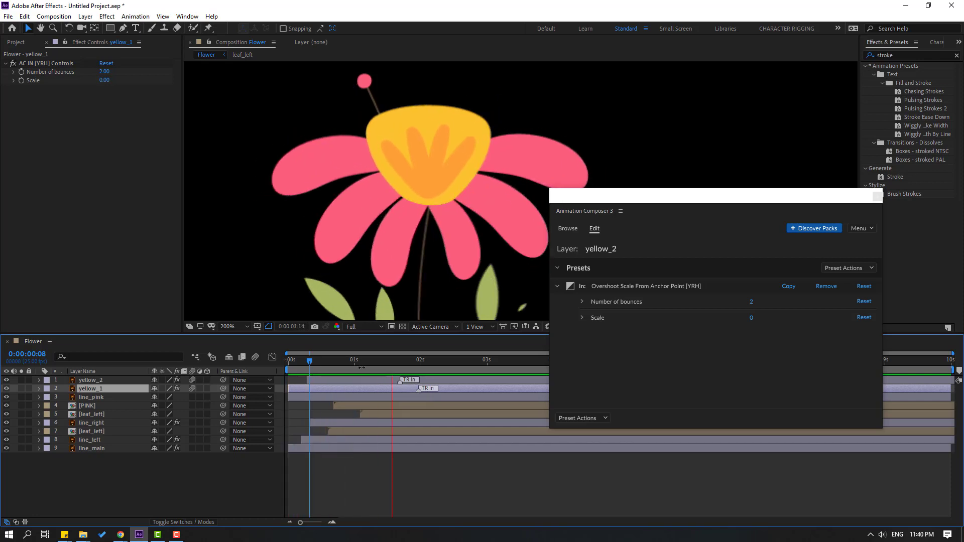
{"action": "key", "text": "space"}
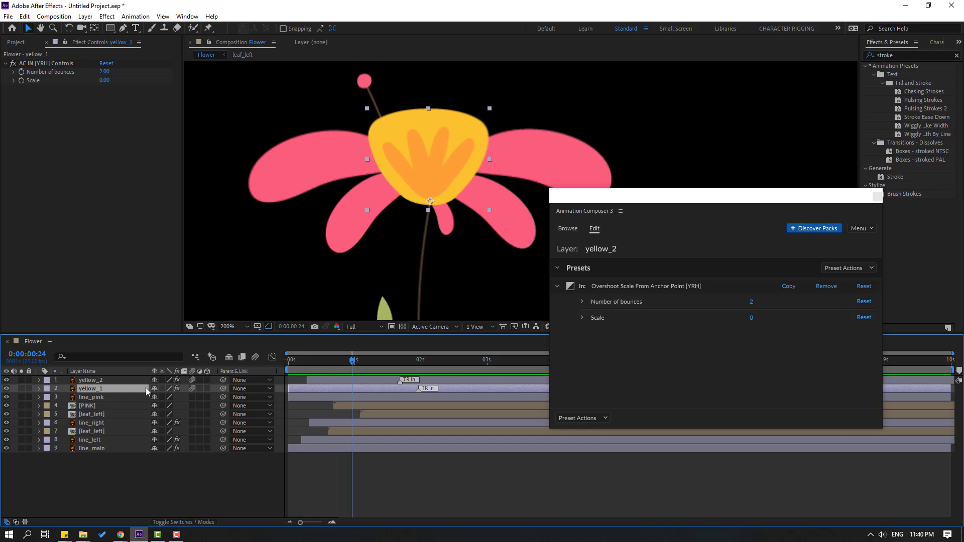
{"action": "left_click", "coordinate": [97, 382], "text": "ctrl"}
{"action": "left_click", "coordinate": [319, 359]}
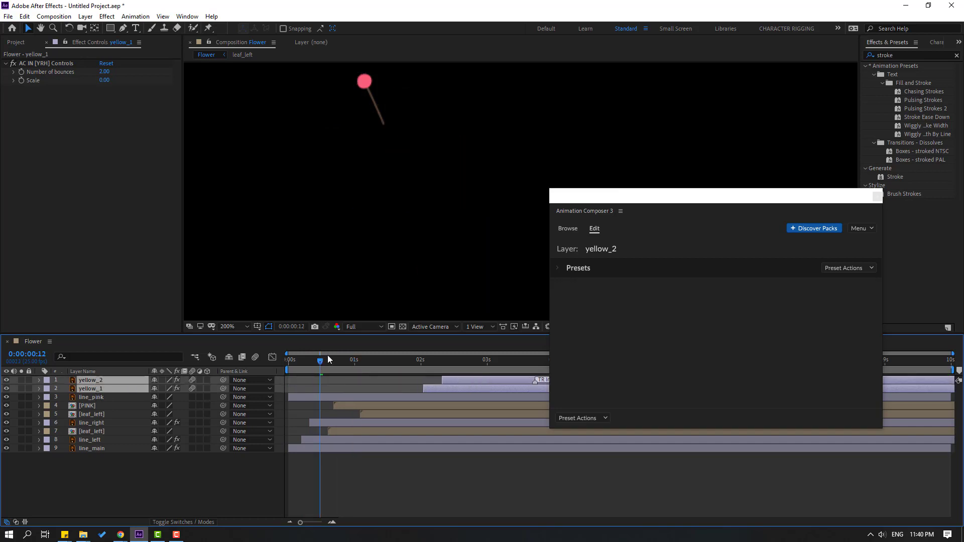
{"action": "left_click_drag", "start_coordinate": [330, 366], "coordinate": [357, 363]}
{"action": "left_click_drag", "start_coordinate": [427, 388], "coordinate": [368, 362]}
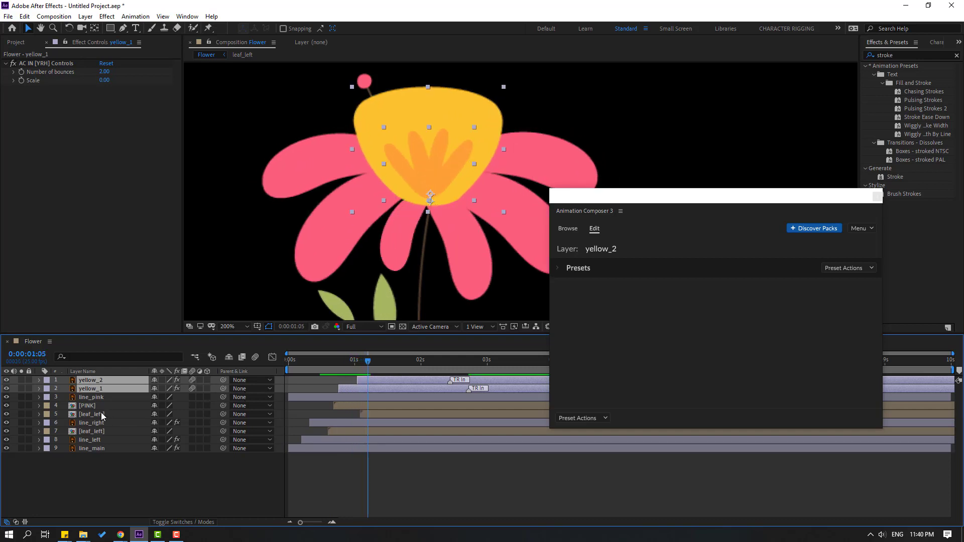
Step: Delay the [PINK] petals layer slightly, preview the new timing, and return to frame 0
{"action": "left_click", "coordinate": [351, 407]}
{"action": "left_click_drag", "start_coordinate": [352, 406], "coordinate": [363, 407]}
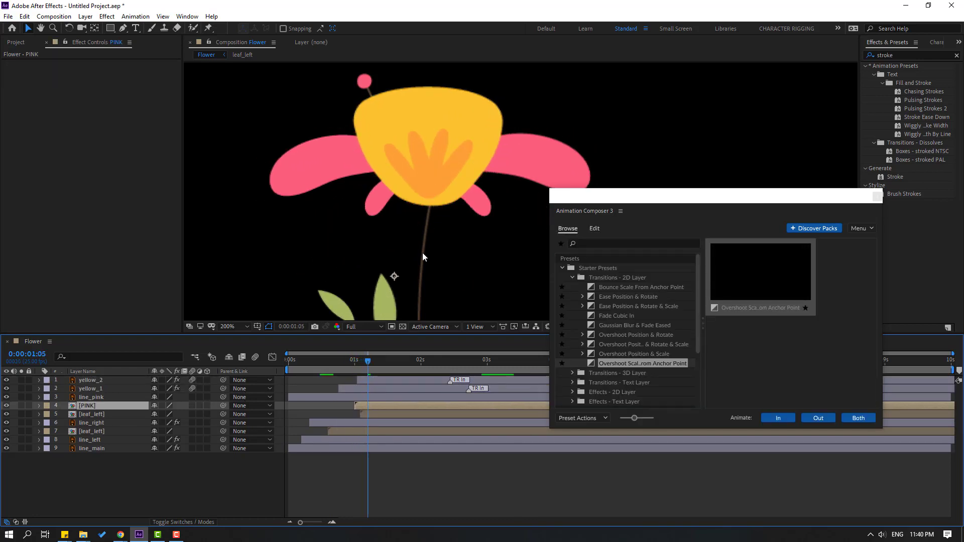
{"action": "scroll", "coordinate": [423, 252], "scroll_direction": "down", "scroll_amount": 4}
{"action": "key", "text": "space"}
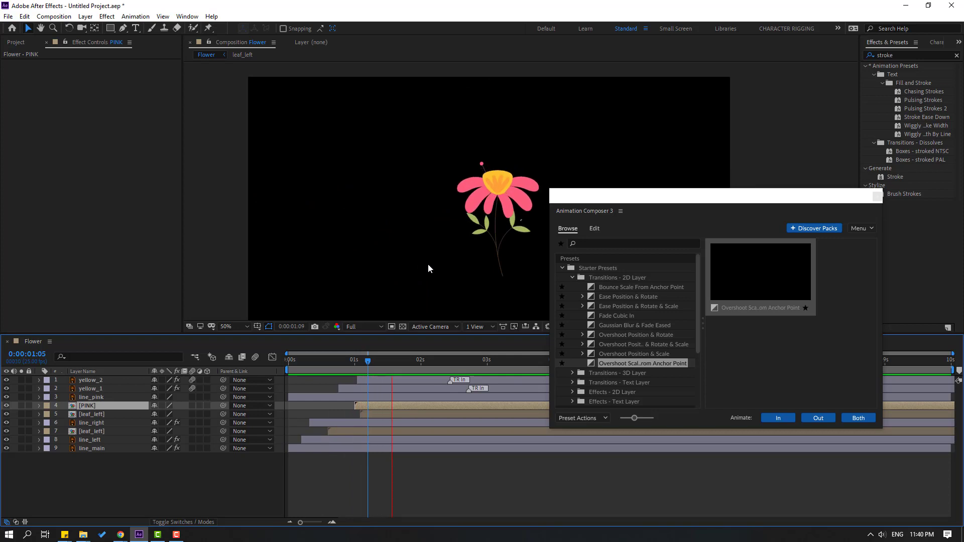
{"action": "left_click_drag", "start_coordinate": [368, 362], "coordinate": [428, 363]}
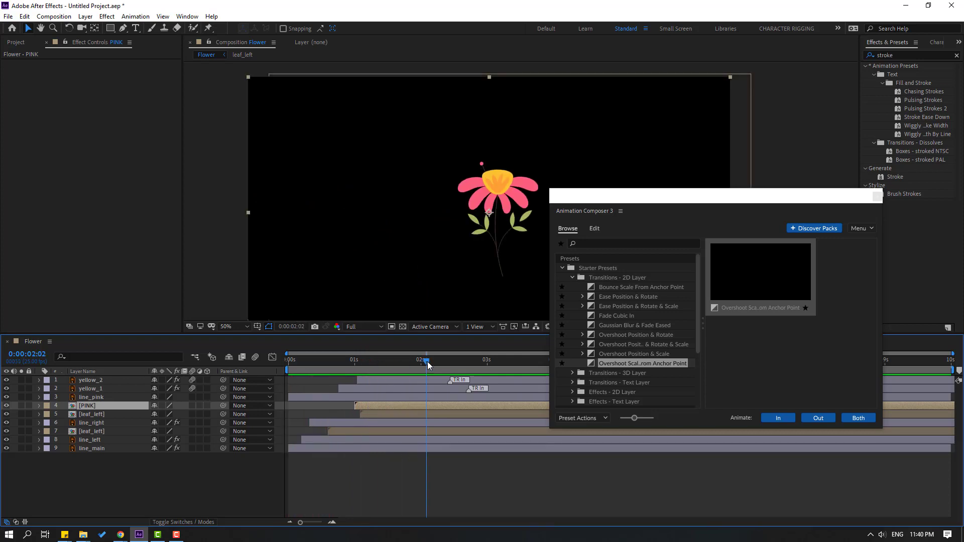
{"action": "key", "text": "Home"}
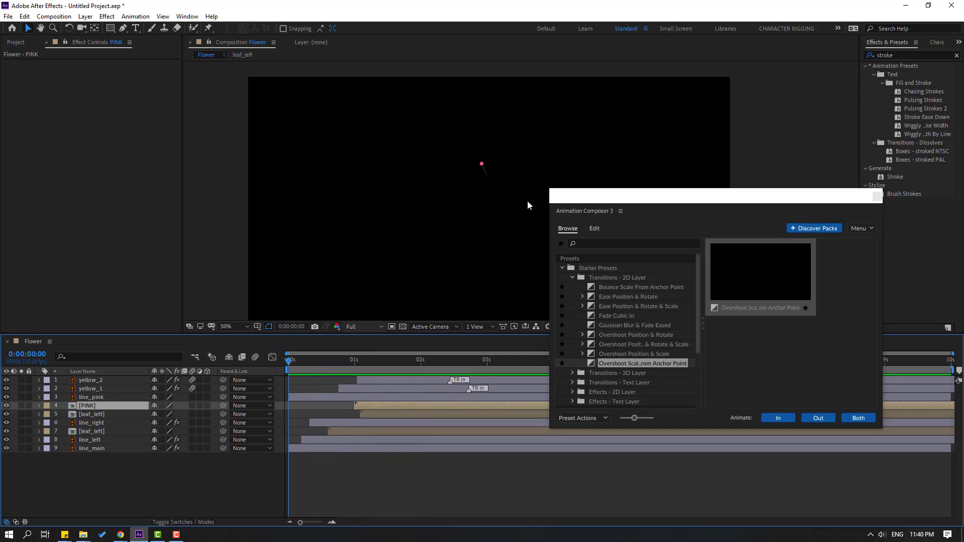
{"action": "scroll", "coordinate": [527, 201], "scroll_direction": "up", "scroll_amount": 3}
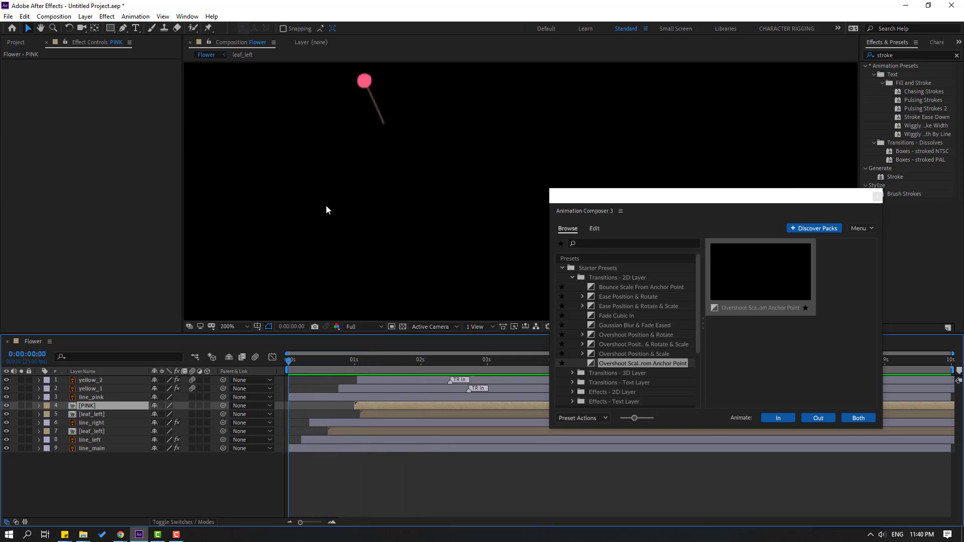
Step: Move line_pink's anchor point to the base of its stem with Pan Behind
{"action": "left_click", "coordinate": [86, 397]}
{"action": "left_click_drag", "start_coordinate": [368, 165], "coordinate": [355, 225]}
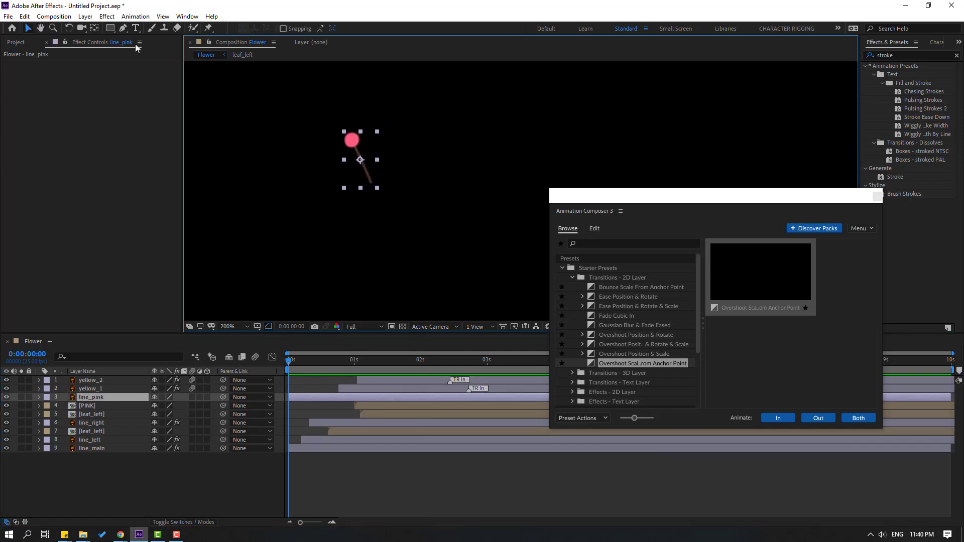
{"action": "left_click", "coordinate": [96, 29]}
{"action": "key", "text": "period"}
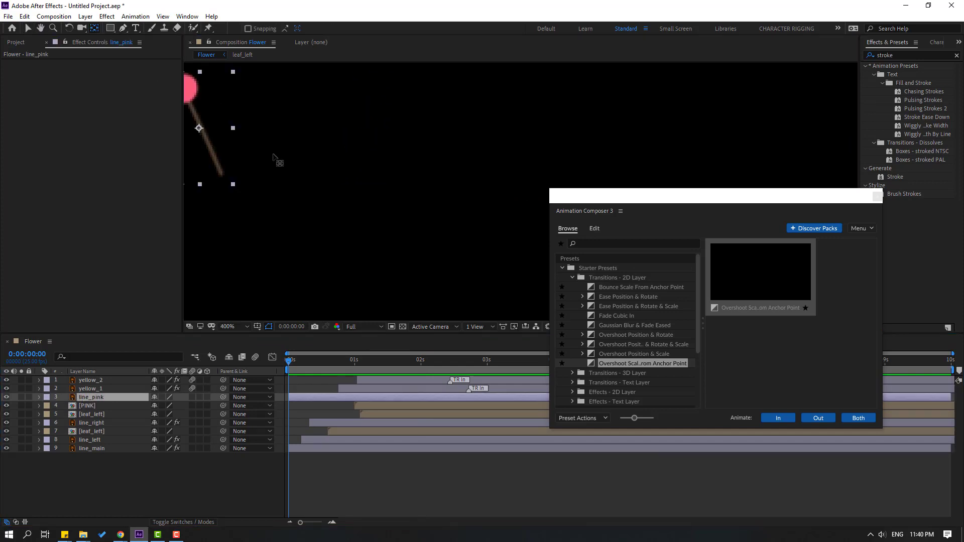
{"action": "left_click_drag", "start_coordinate": [277, 159], "coordinate": [368, 174]}
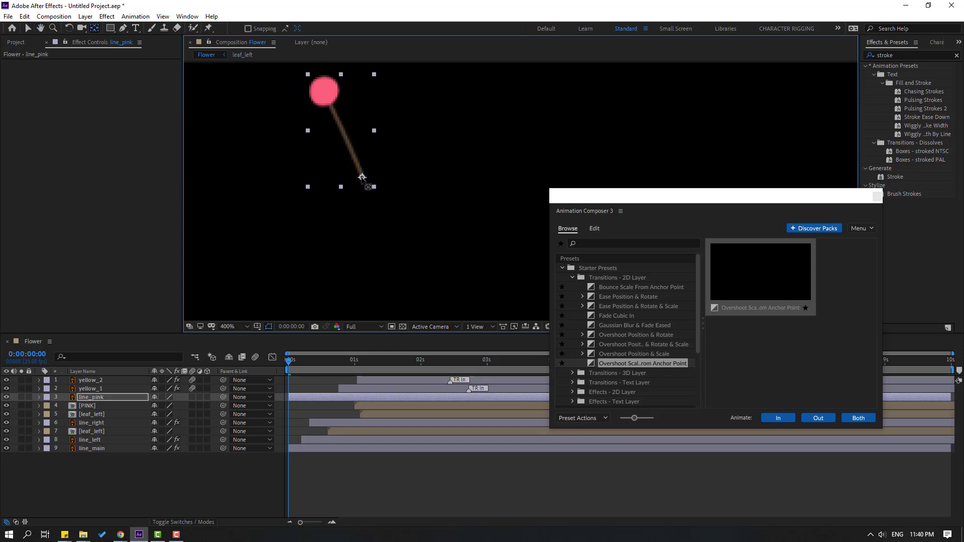
{"action": "left_click", "coordinate": [27, 28]}
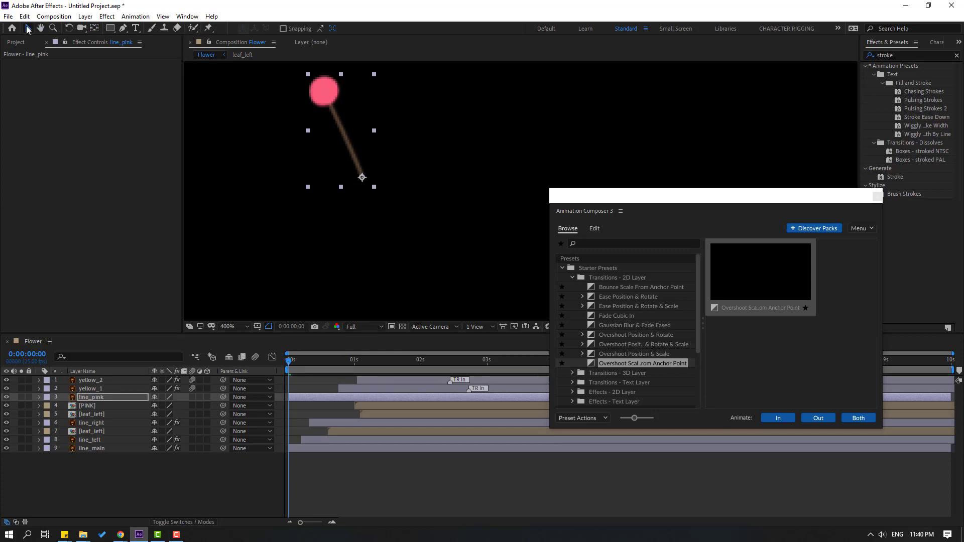
Step: Apply Overshoot Scale From Anchor Point to line_pink and shift it to start around 1.4 seconds
{"action": "left_click", "coordinate": [782, 420]}
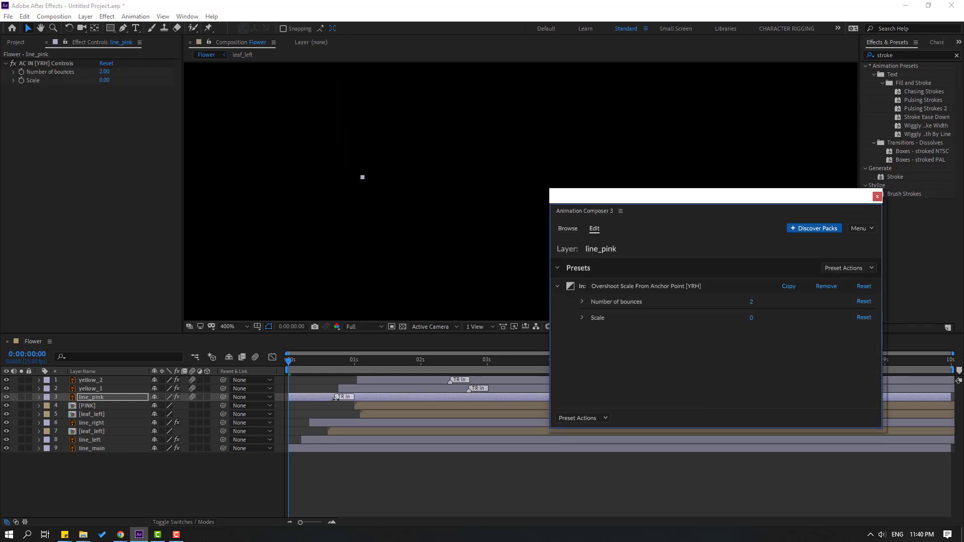
{"action": "left_click_drag", "start_coordinate": [335, 398], "coordinate": [418, 398]}
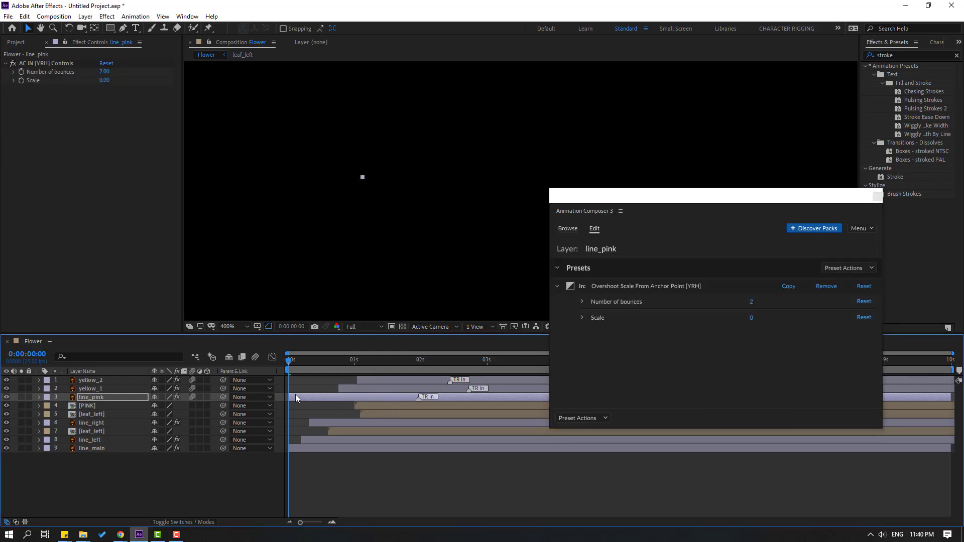
{"action": "left_click_drag", "start_coordinate": [295, 399], "coordinate": [385, 397]}
Step: Parent line_pink to yellow_1 and start it just after the yellow centre, near 0:00:01:06
{"action": "left_click_drag", "start_coordinate": [343, 362], "coordinate": [524, 362]}
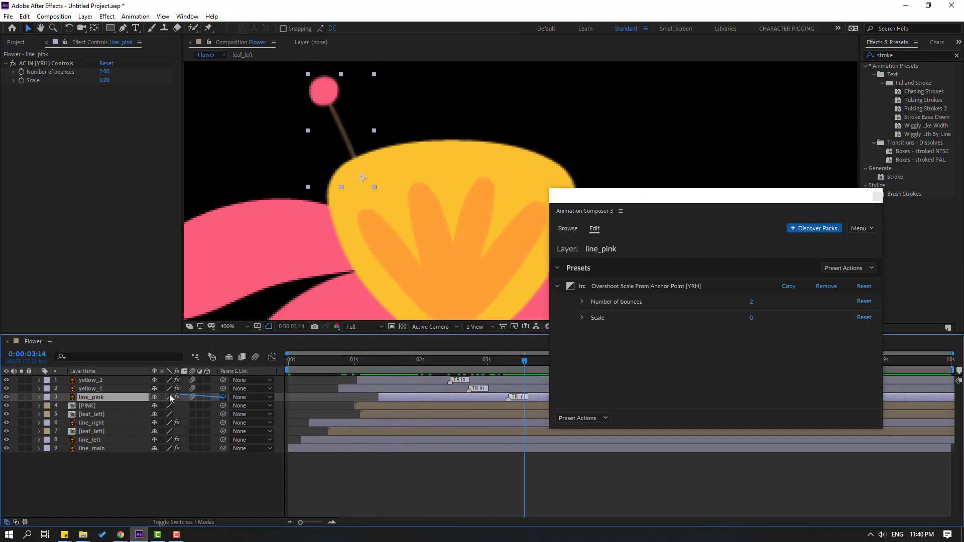
{"action": "left_click_drag", "start_coordinate": [171, 398], "coordinate": [91, 389]}
{"action": "left_click", "coordinate": [386, 362]}
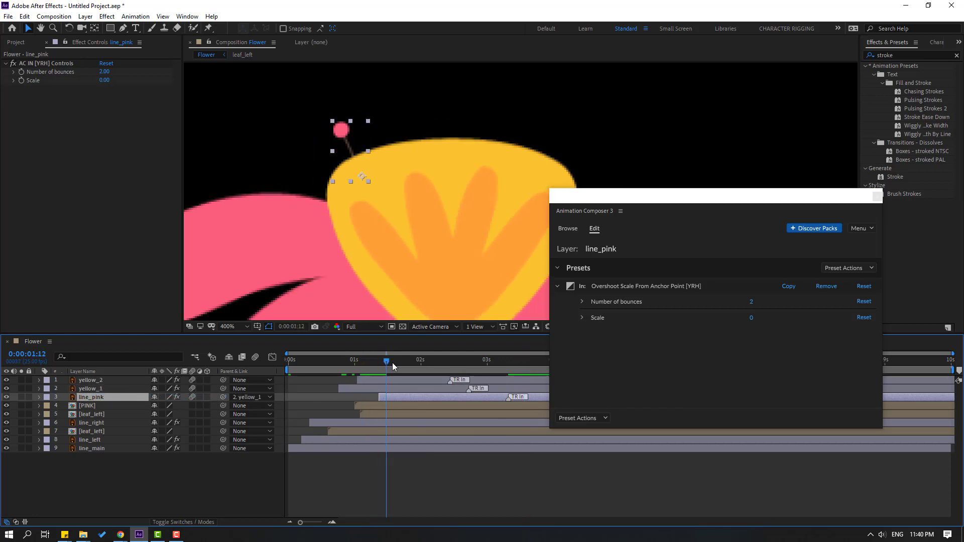
{"action": "mouse_move", "coordinate": [393, 397]}
{"action": "left_mouse_down"}
{"action": "mouse_move", "coordinate": [372, 397]}
{"action": "mouse_move", "coordinate": [413, 368]}
{"action": "left_mouse_up"}
{"action": "left_click", "coordinate": [373, 366]}
{"action": "scroll", "coordinate": [427, 271], "scroll_direction": "down", "scroll_amount": 2}
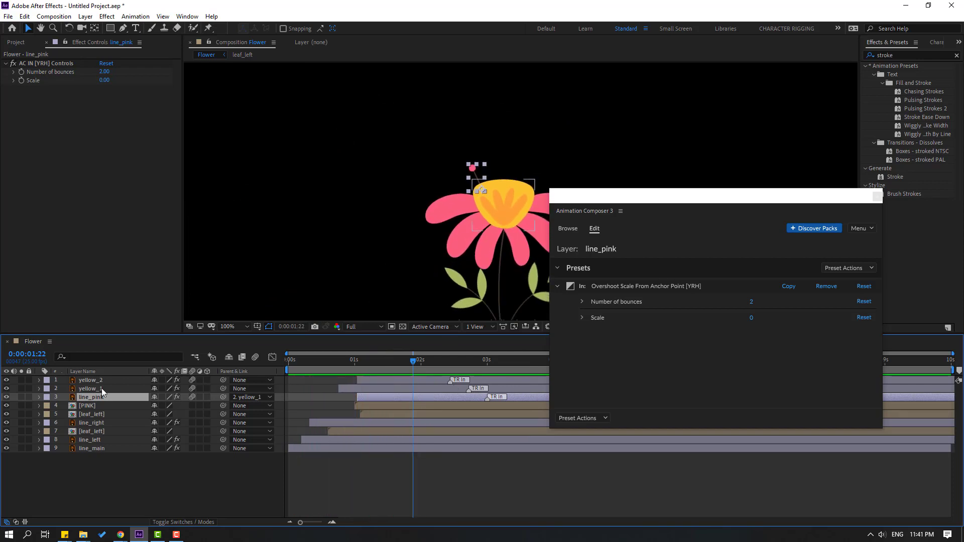
Step: Add a wiggle(1,8) expression to line_pink's Rotation and preview the swaying stamen
{"action": "key", "text": "r"}
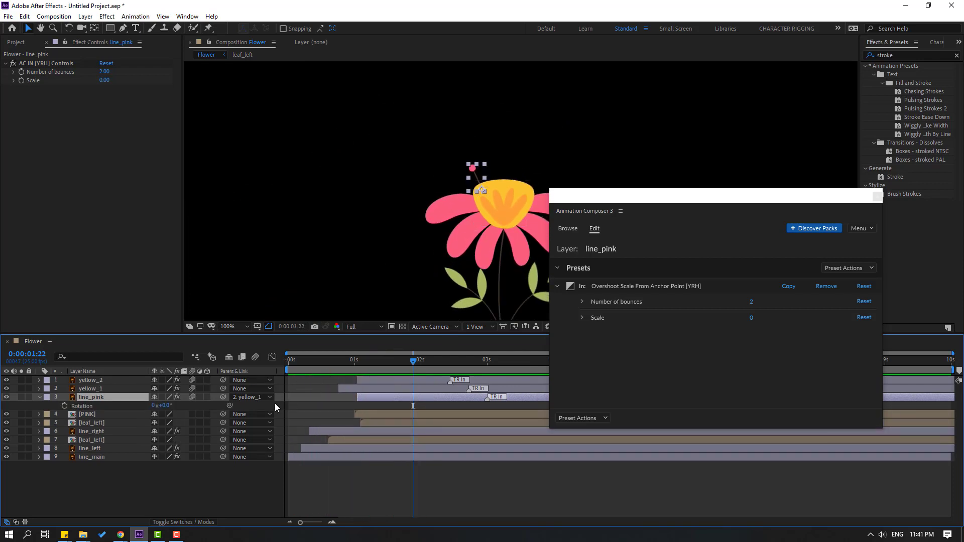
{"action": "left_click", "coordinate": [66, 405], "text": "alt"}
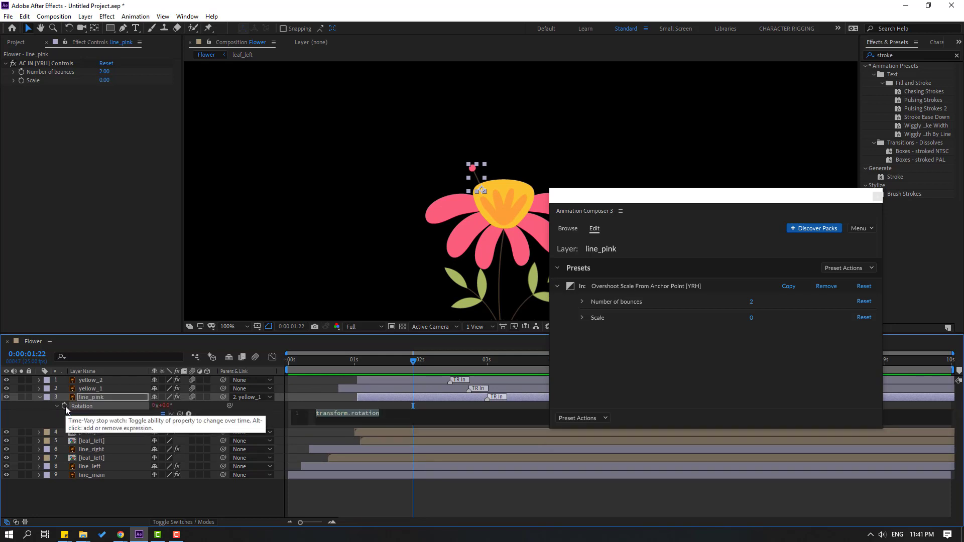
{"action": "type", "text": "wiggle"}
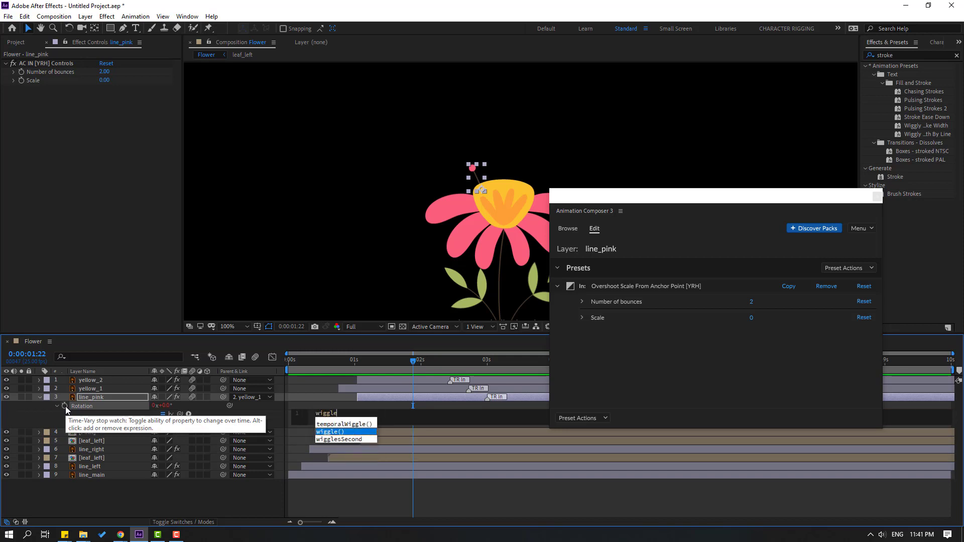
{"action": "type", "text": "(1)"}
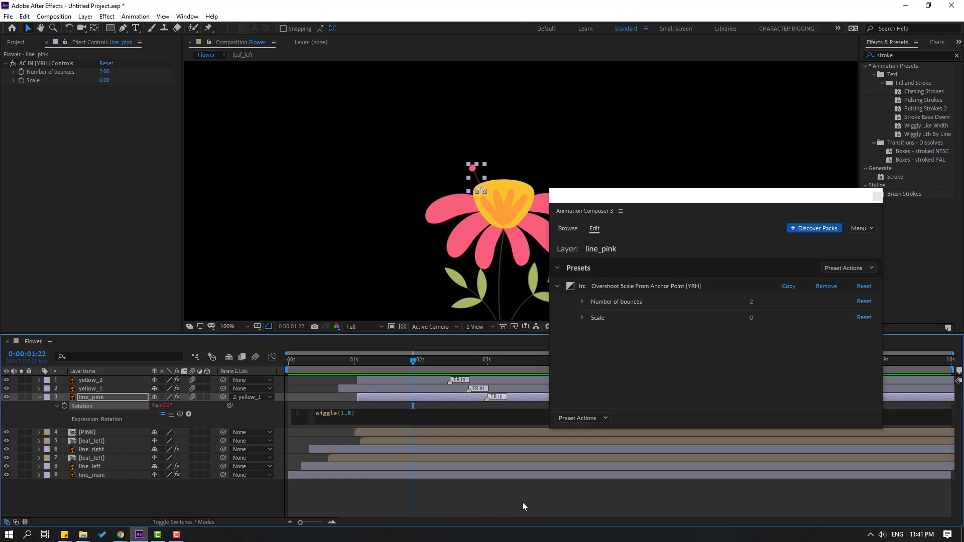
{"action": "left_click", "coordinate": [569, 228]}
{"action": "left_click_drag", "start_coordinate": [614, 219], "coordinate": [672, 379]}
{"action": "left_click", "coordinate": [375, 362]}
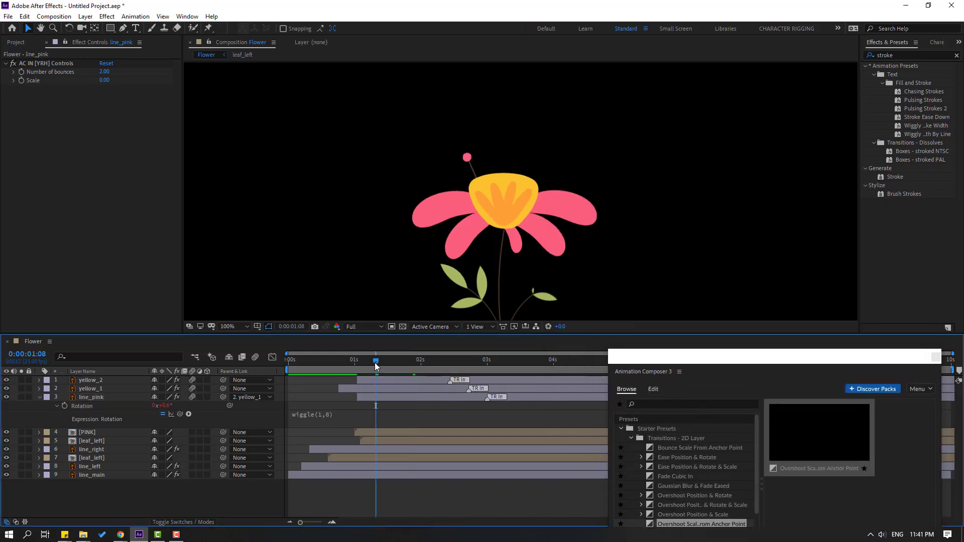
{"action": "key", "text": "space"}
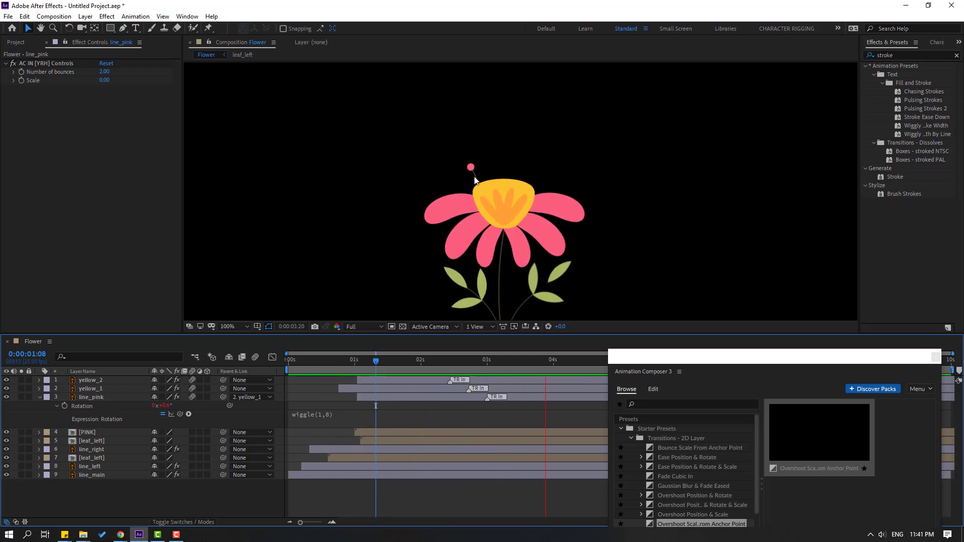
{"action": "left_click", "coordinate": [74, 388]}
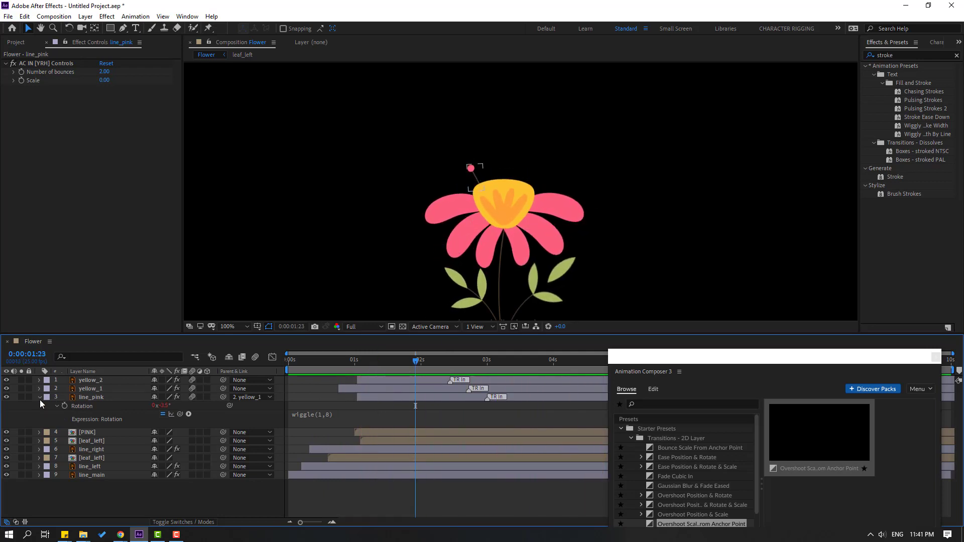
{"action": "left_click", "coordinate": [40, 397]}
{"action": "left_click", "coordinate": [89, 398]}
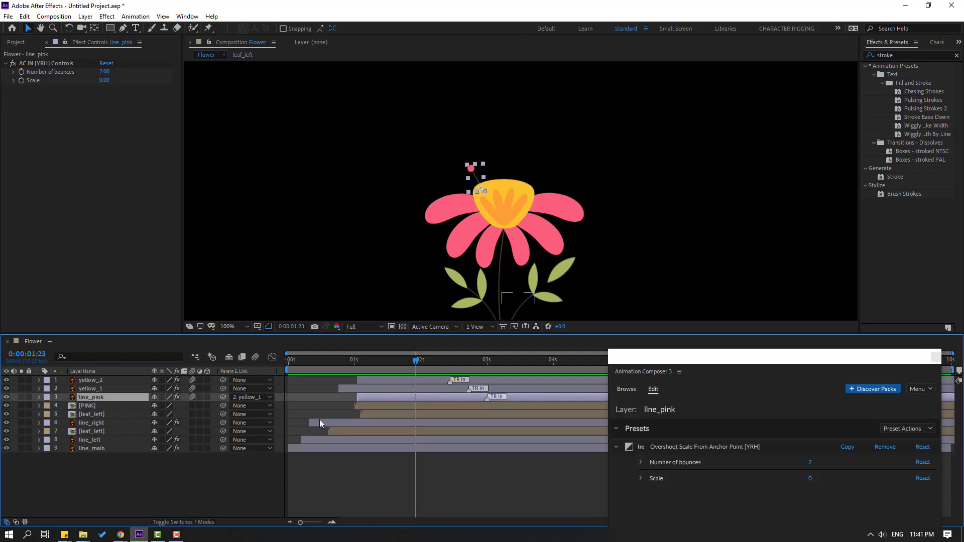
Step: Duplicate the line_pink stamen with Ctrl+D and move the copies beside the first
{"action": "key", "text": "ctrl+d"}
{"action": "key", "text": "period"}
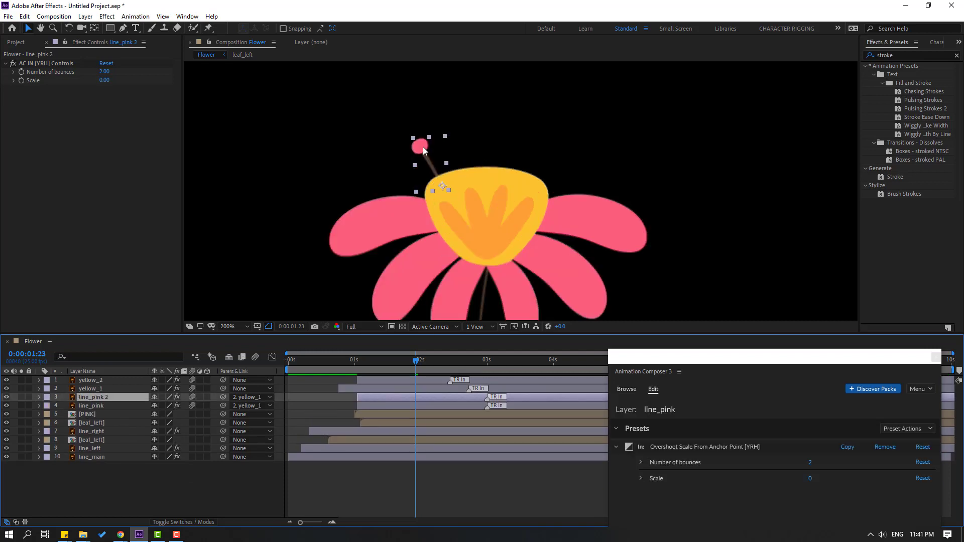
{"action": "left_click_drag", "start_coordinate": [423, 147], "coordinate": [517, 140]}
{"action": "key", "text": "ctrl+d"}
{"action": "key", "text": "ctrl+d"}
Step: Rotate the copied stamens to fan out, tilting line_pink 2 to 16.9 degrees
{"action": "key", "text": "r"}
{"action": "left_click_drag", "start_coordinate": [166, 406], "coordinate": [298, 428]}
{"action": "left_click", "coordinate": [368, 415]}
{"action": "key", "text": "r"}
{"action": "left_click", "coordinate": [369, 432]}
{"action": "key", "text": "r"}
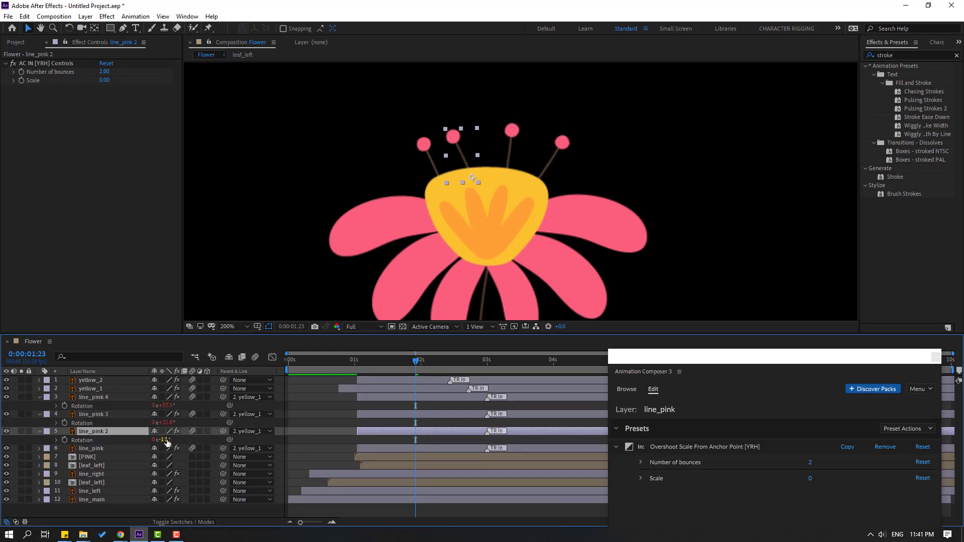
{"action": "left_click_drag", "start_coordinate": [165, 440], "coordinate": [201, 428]}
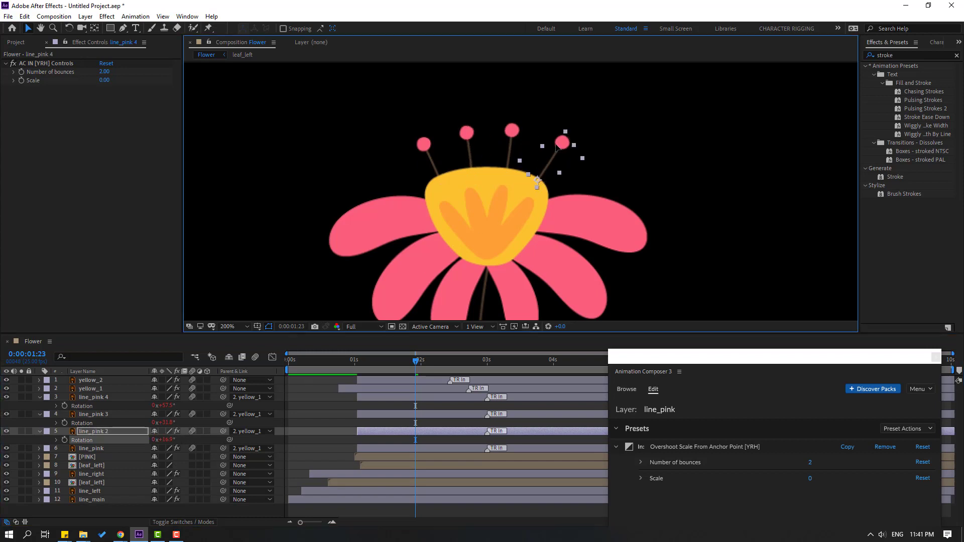
Step: Collapse the stamens' Rotation rows and stagger the copies' start times later
{"action": "left_click", "coordinate": [364, 397]}
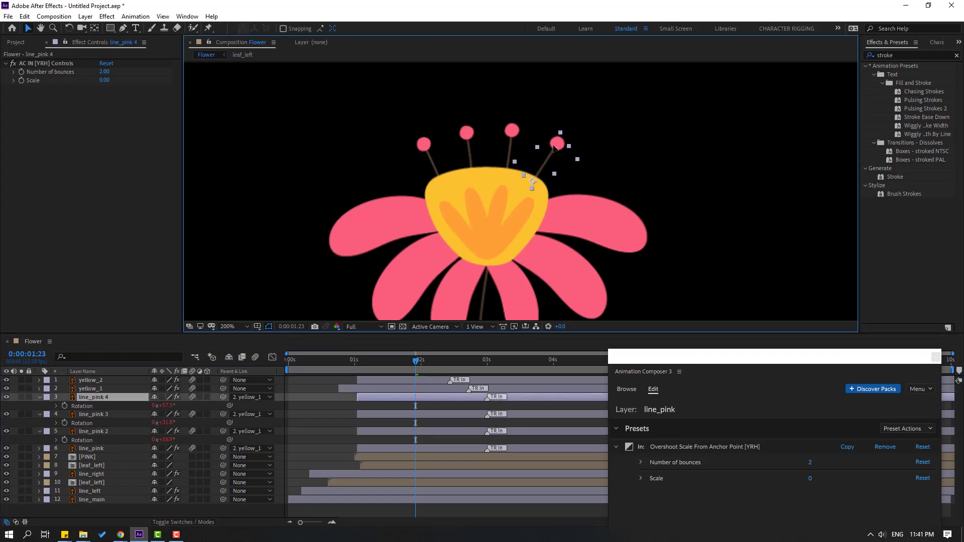
{"action": "left_click", "coordinate": [39, 398]}
{"action": "left_click", "coordinate": [40, 406]}
{"action": "left_click", "coordinate": [40, 414]}
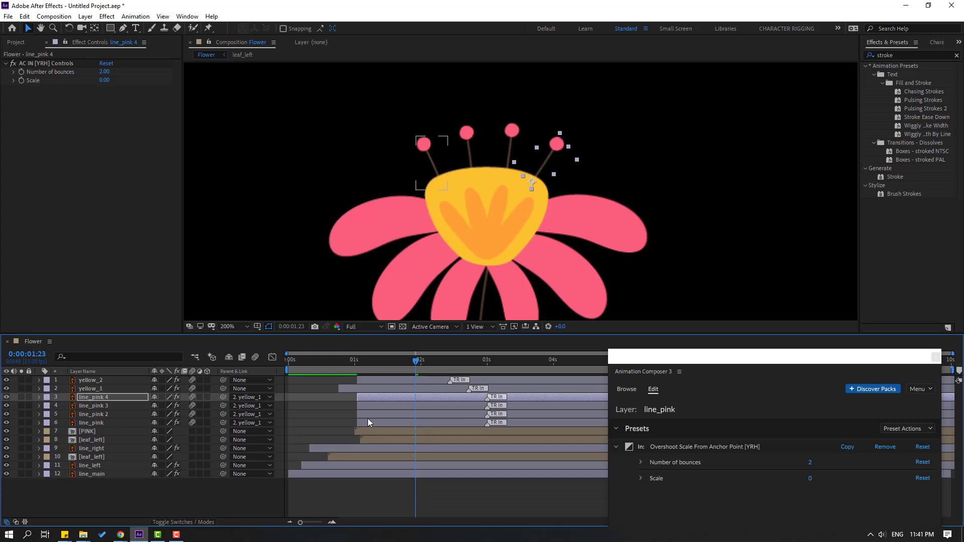
{"action": "left_click_drag", "start_coordinate": [368, 419], "coordinate": [389, 396]}
Step: Start line_pink 4 slightly earlier and preview the flower at Fit view, stopping at 2:14
{"action": "left_click_drag", "start_coordinate": [345, 364], "coordinate": [389, 364]}
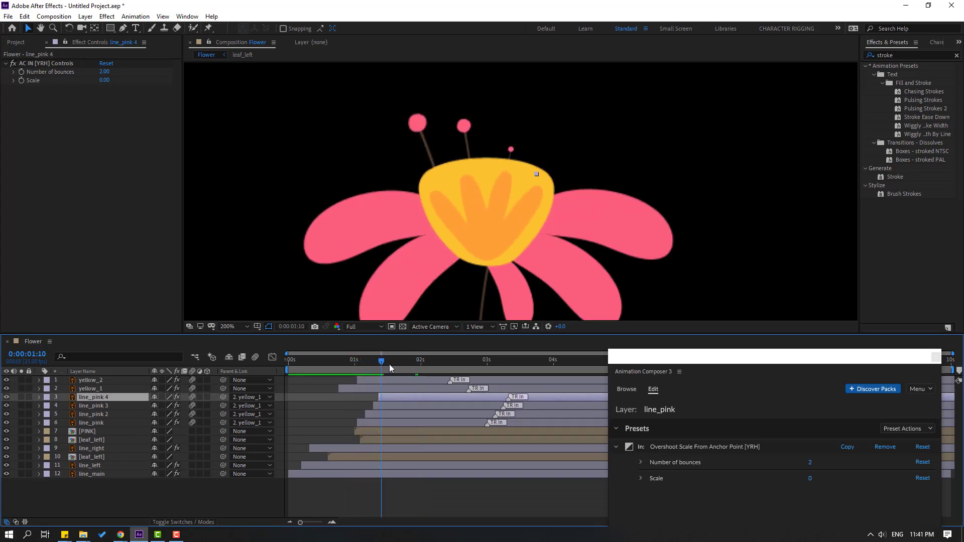
{"action": "scroll", "coordinate": [530, 235], "scroll_direction": "down", "scroll_amount": 1}
{"action": "key", "text": "space"}
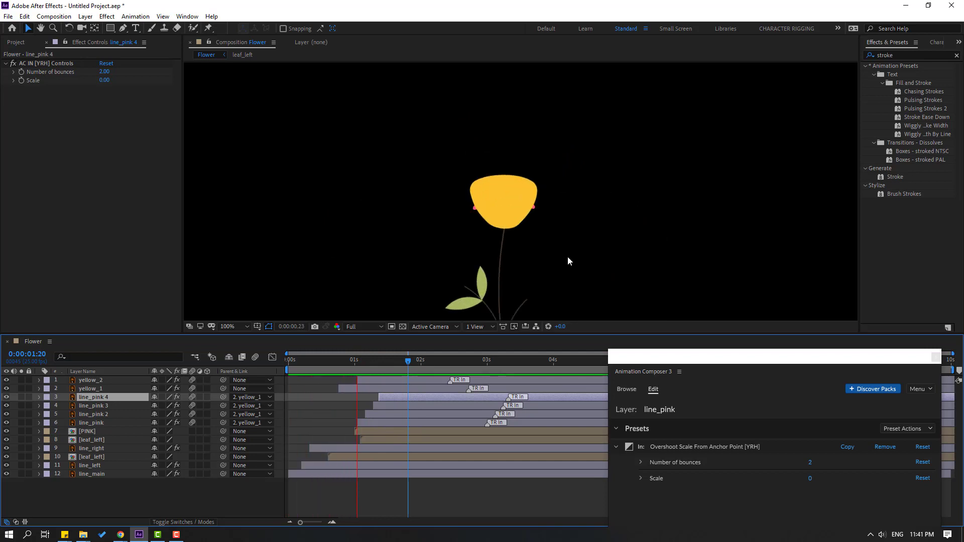
{"action": "left_click", "coordinate": [238, 337]}
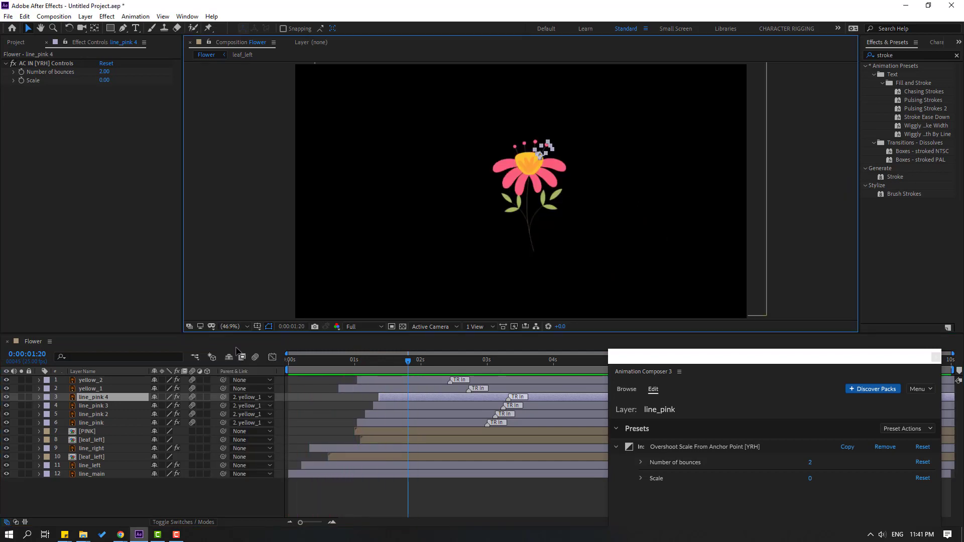
{"action": "key", "text": "space"}
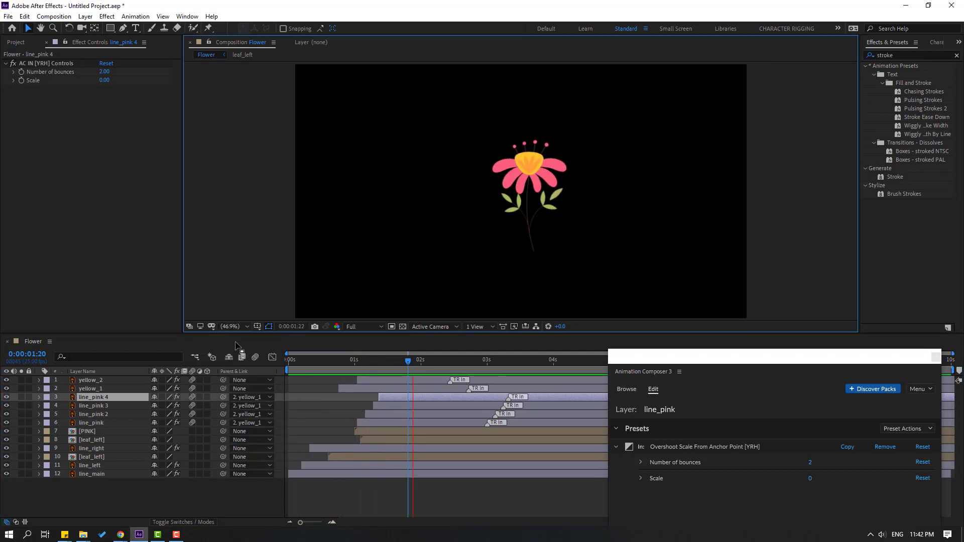
{"action": "left_click_drag", "start_coordinate": [419, 360], "coordinate": [460, 360]}
{"action": "left_click", "coordinate": [95, 498]}
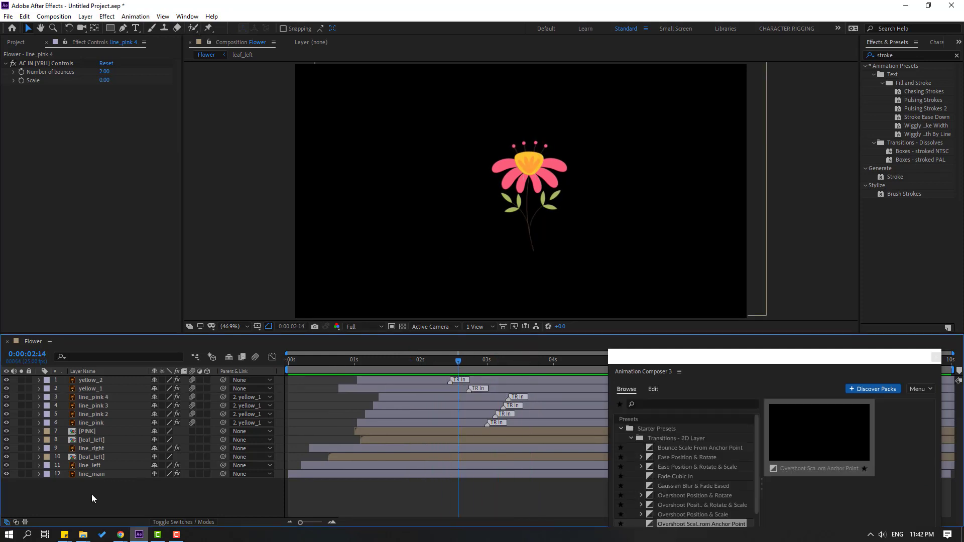
Step: Move line_main's anchor point to the bottom end of the stem
{"action": "left_click", "coordinate": [81, 476]}
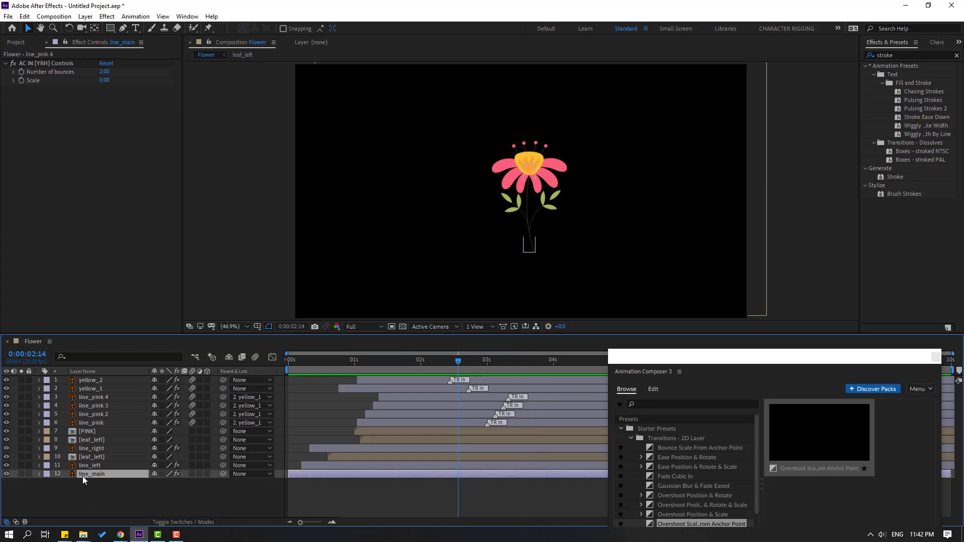
{"action": "scroll", "coordinate": [563, 266], "scroll_direction": "up", "scroll_amount": 3}
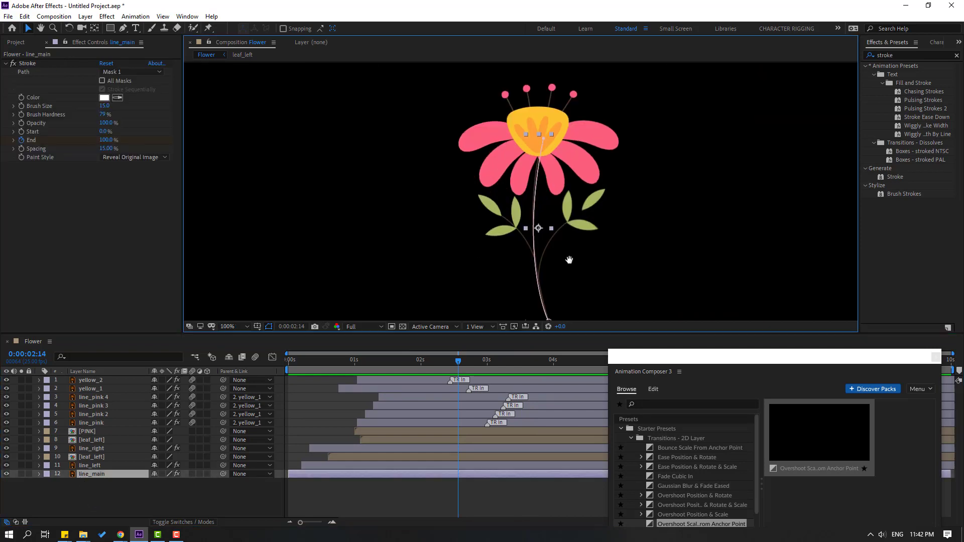
{"action": "left_click", "coordinate": [95, 28]}
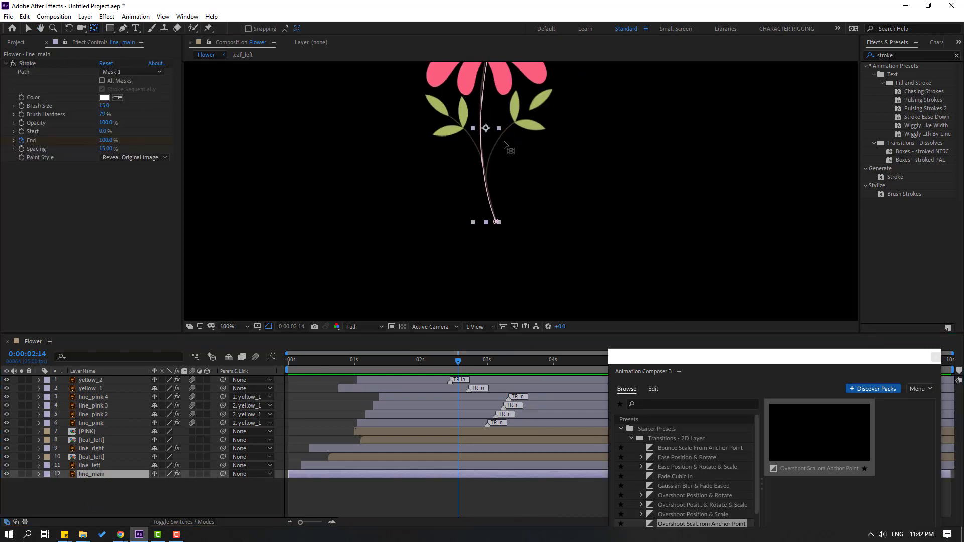
{"action": "left_click_drag", "start_coordinate": [490, 135], "coordinate": [503, 227]}
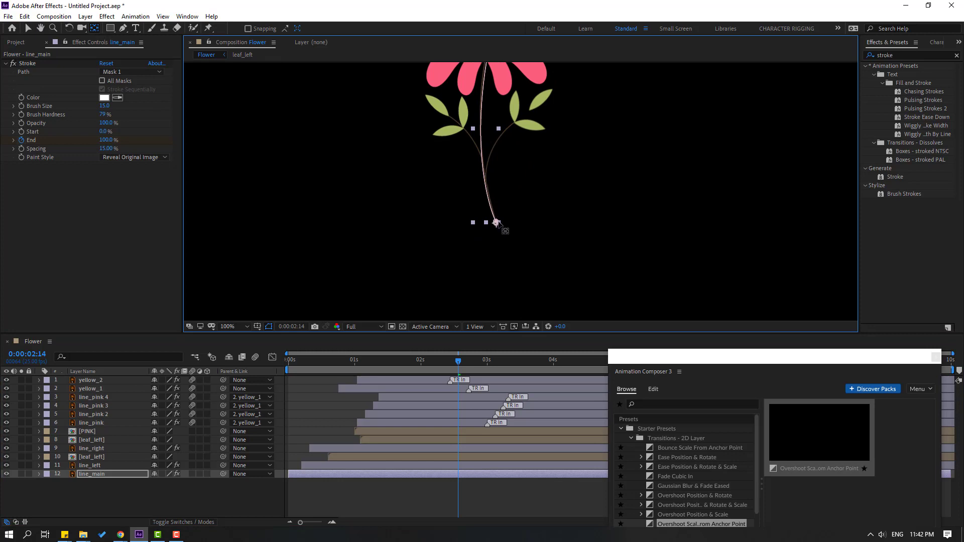
{"action": "key", "text": "v"}
{"action": "scroll", "coordinate": [388, 274], "scroll_direction": "up", "scroll_amount": 4}
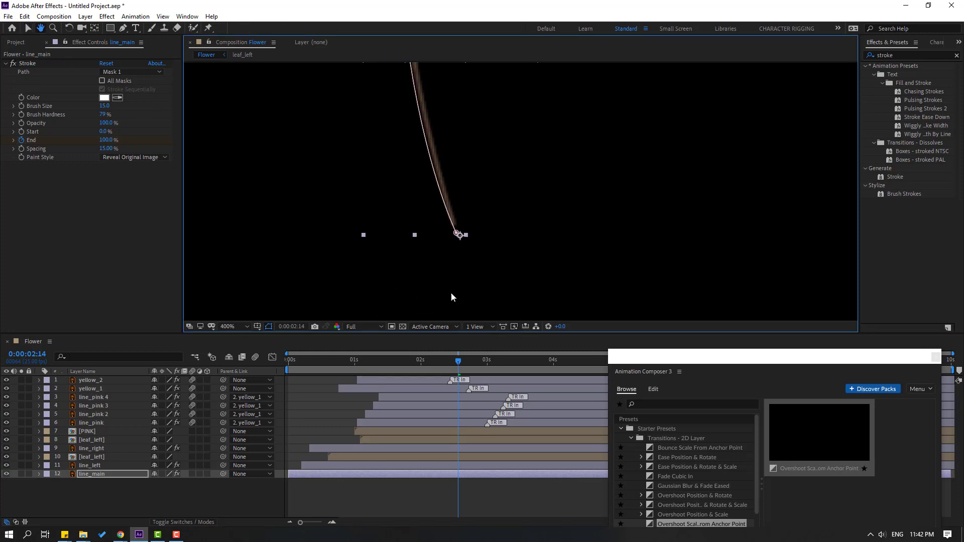
Step: Add a wiggle(1,8) expression to line_main's Rotation and preview the swaying stem
{"action": "key", "text": "r"}
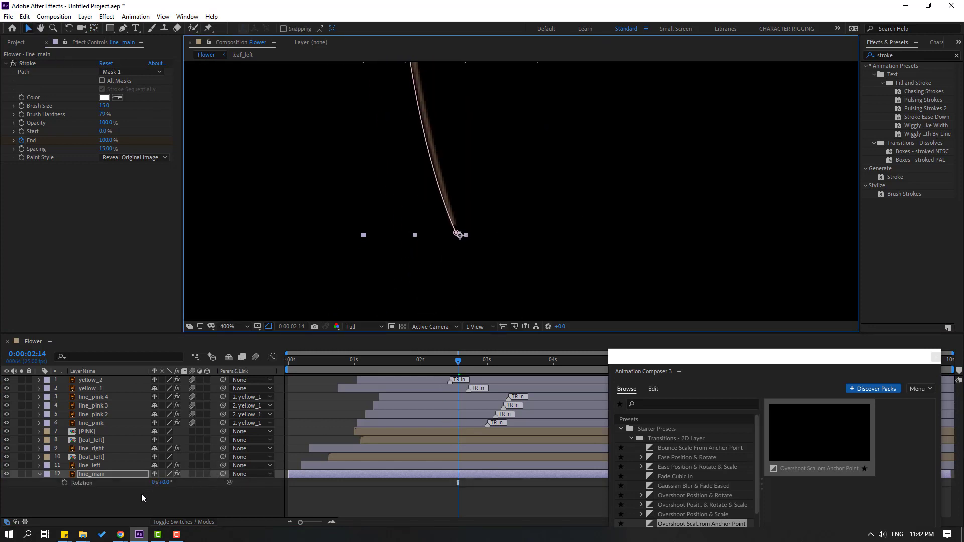
{"action": "left_click", "coordinate": [64, 483], "text": "alt"}
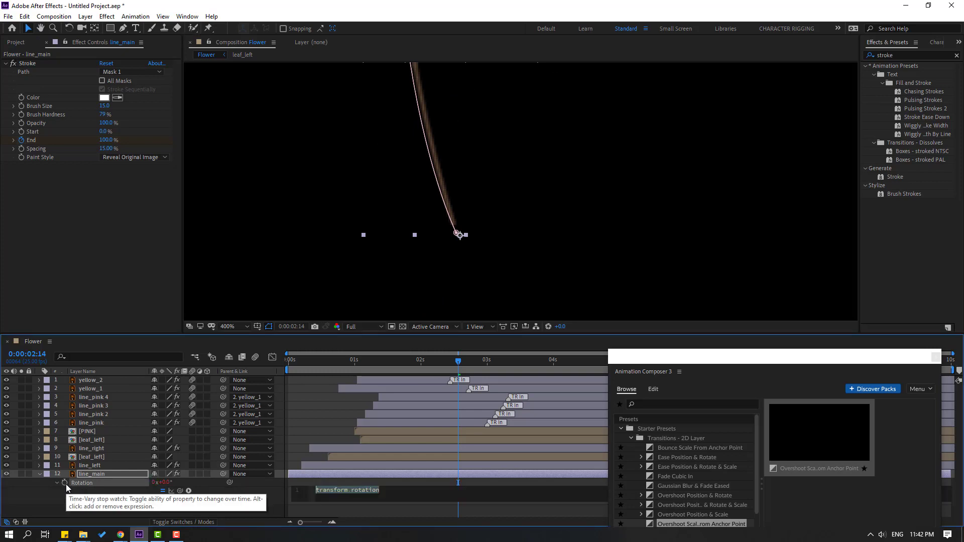
{"action": "type", "text": "wiggle"}
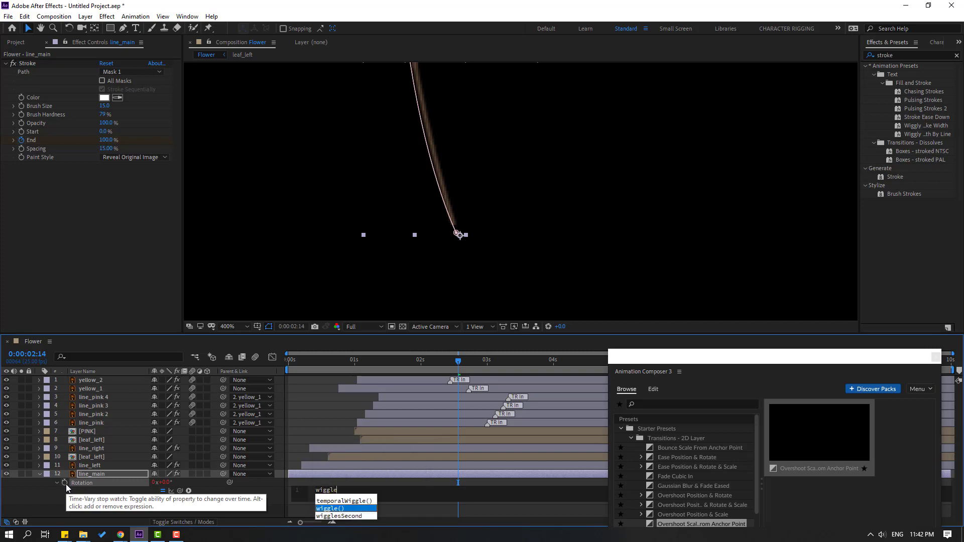
{"action": "type", "text": "(1,"}
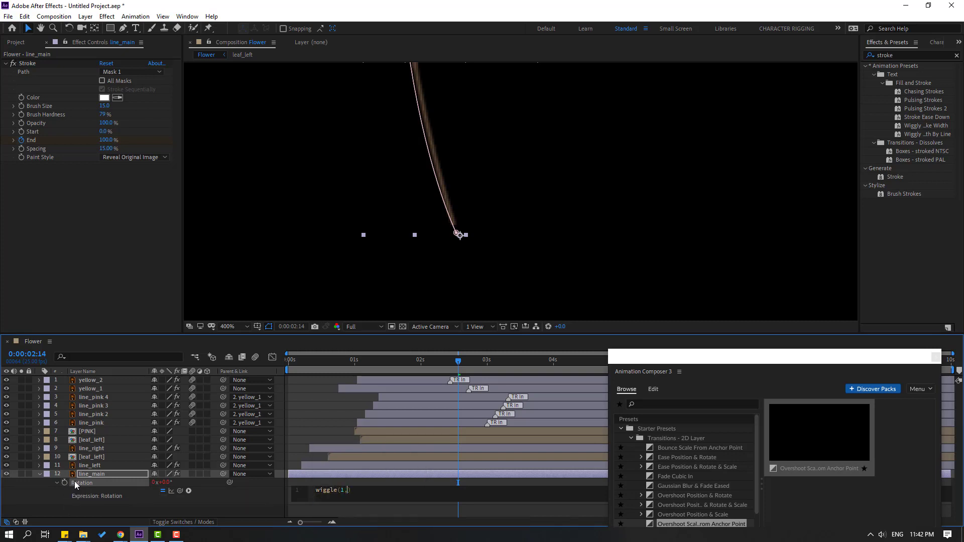
{"action": "type", "text": "8"}
{"action": "left_click", "coordinate": [340, 508]}
{"action": "scroll", "coordinate": [450, 183], "scroll_direction": "down", "scroll_amount": 4}
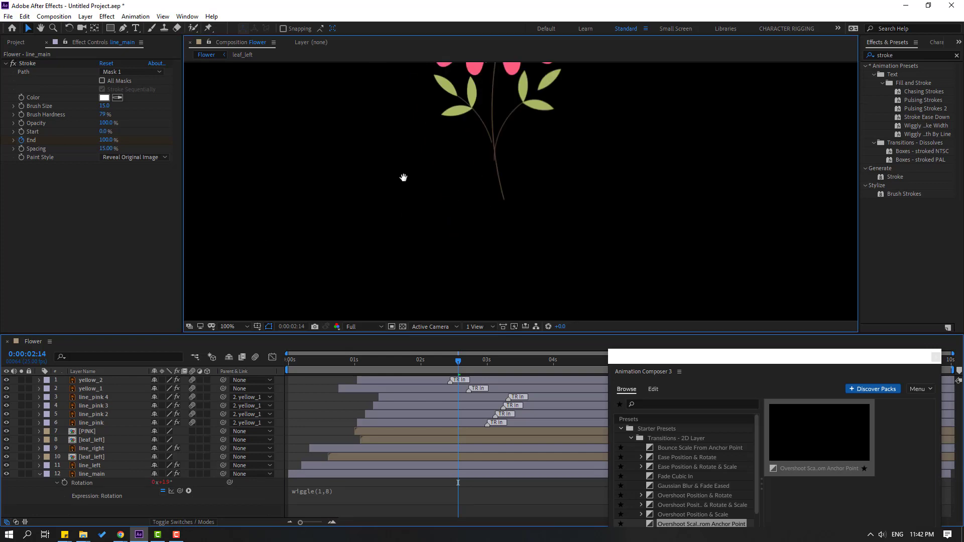
{"action": "left_click_drag", "start_coordinate": [403, 177], "coordinate": [347, 236]}
{"action": "key", "text": "space"}
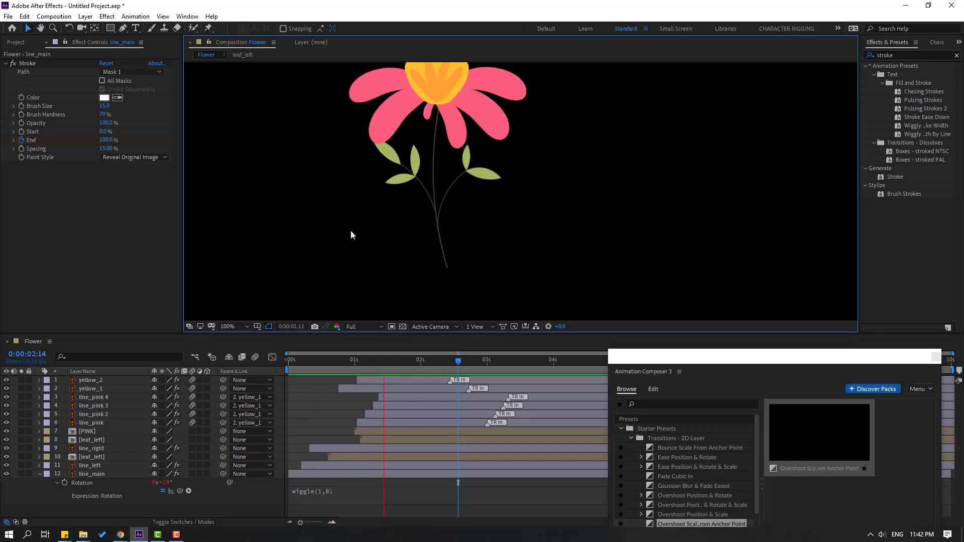
{"action": "left_click_drag", "start_coordinate": [497, 360], "coordinate": [219, 366]}
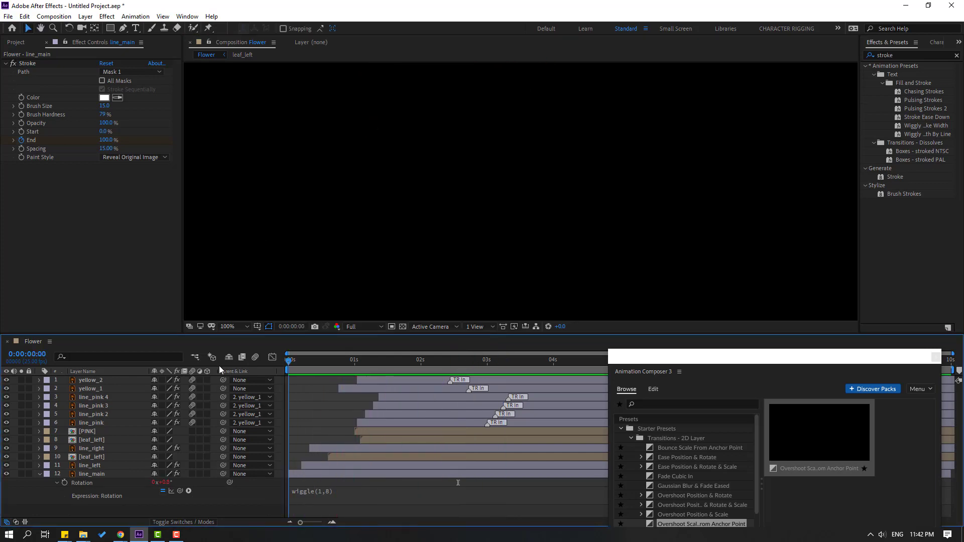
Step: Parent line_left and line_right to line_main, and leaf_left to line_left
{"action": "left_click", "coordinate": [40, 476]}
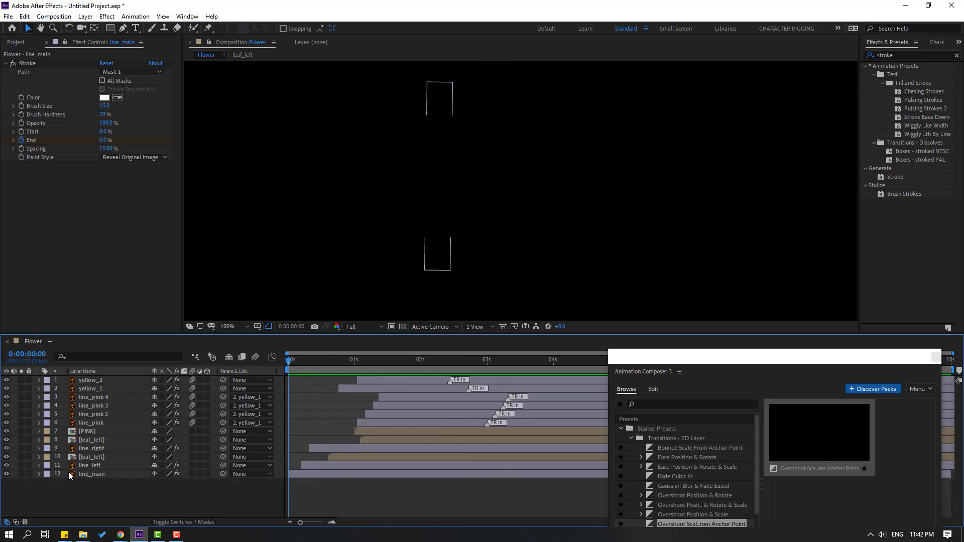
{"action": "left_click", "coordinate": [85, 467]}
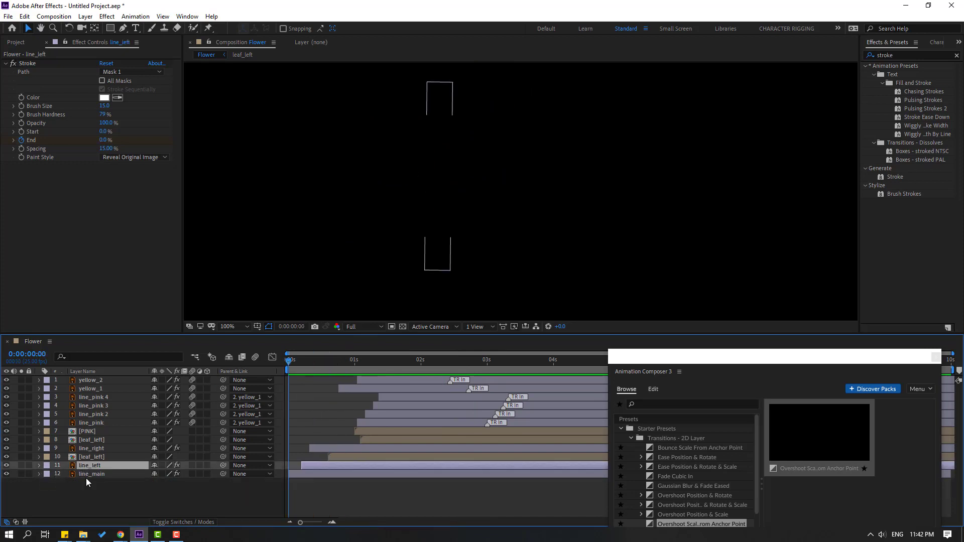
{"action": "left_click", "coordinate": [87, 449], "text": "ctrl"}
{"action": "left_click_drag", "start_coordinate": [224, 448], "coordinate": [86, 475]}
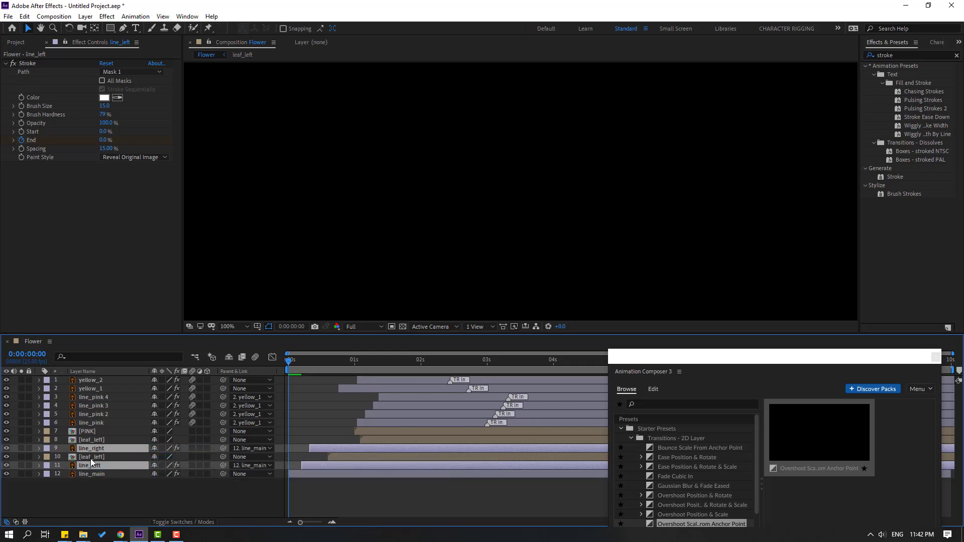
{"action": "left_click", "coordinate": [84, 457]}
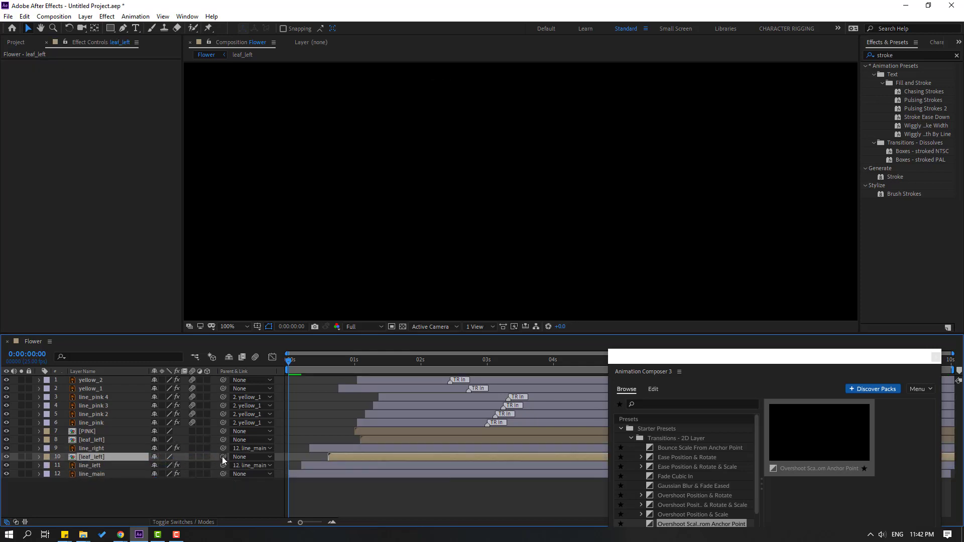
{"action": "left_click_drag", "start_coordinate": [222, 456], "coordinate": [90, 466]}
Step: Rename layer 8 to leaf_right and parent it to line_right
{"action": "left_click", "coordinate": [89, 440]}
{"action": "key", "text": "Return"}
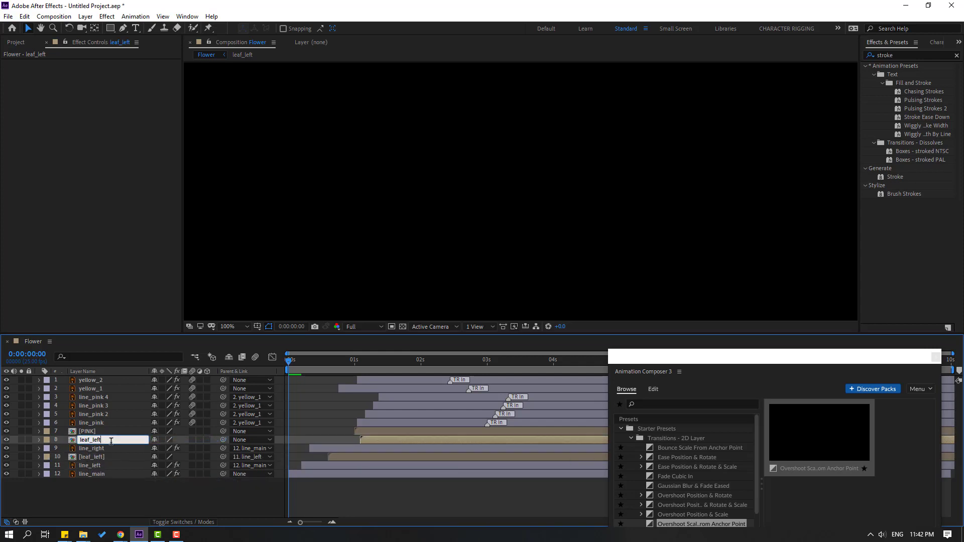
{"action": "type", "text": "leaf_right"}
{"action": "key", "text": "Return"}
{"action": "left_click_drag", "start_coordinate": [221, 439], "coordinate": [90, 446]}
{"action": "left_click", "coordinate": [89, 510]}
Step: Parent [PINK] and yellow_1 to line_main, then preview the flower animation
{"action": "left_click", "coordinate": [84, 433]}
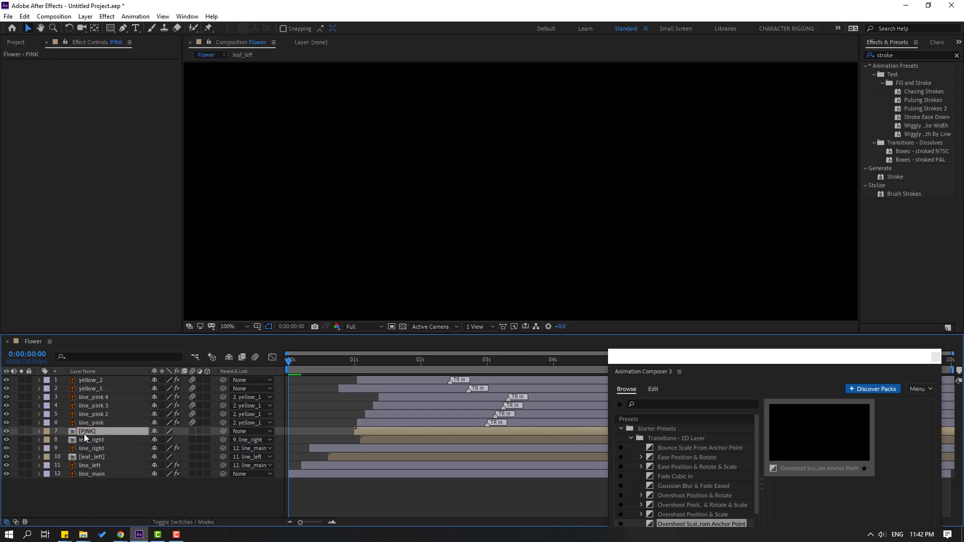
{"action": "left_click_drag", "start_coordinate": [225, 432], "coordinate": [94, 473]}
{"action": "left_click", "coordinate": [97, 390]}
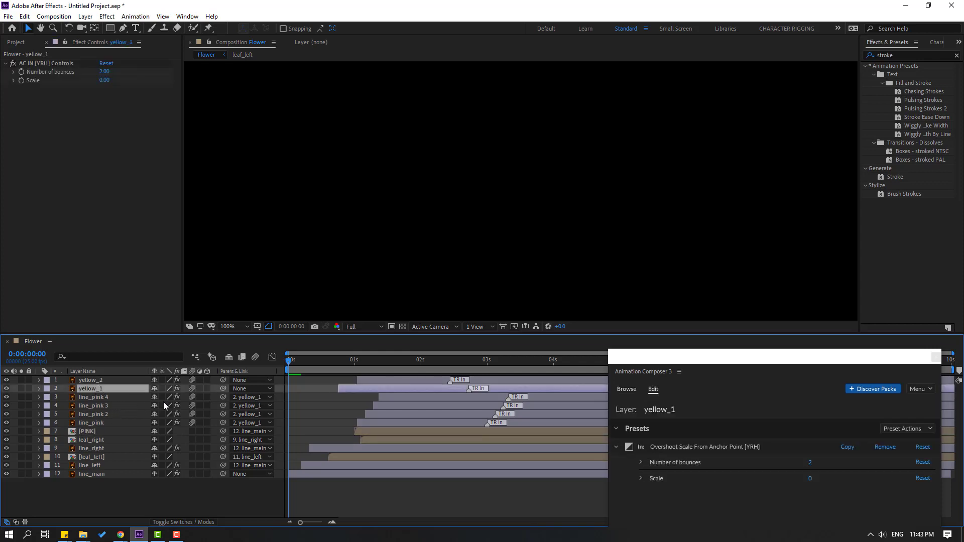
{"action": "left_click_drag", "start_coordinate": [145, 385], "coordinate": [87, 474]}
{"action": "left_click", "coordinate": [96, 381]}
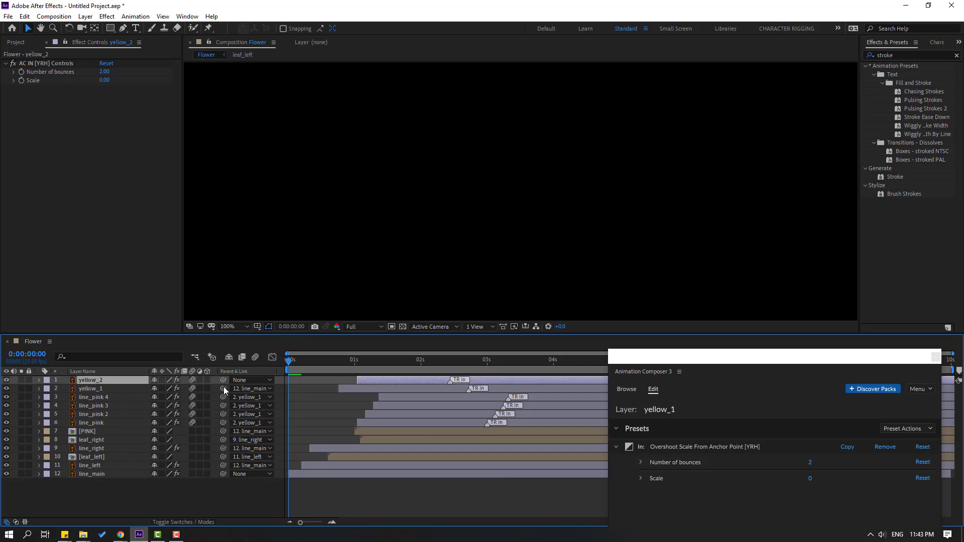
{"action": "left_click_drag", "start_coordinate": [98, 381], "coordinate": [95, 389]}
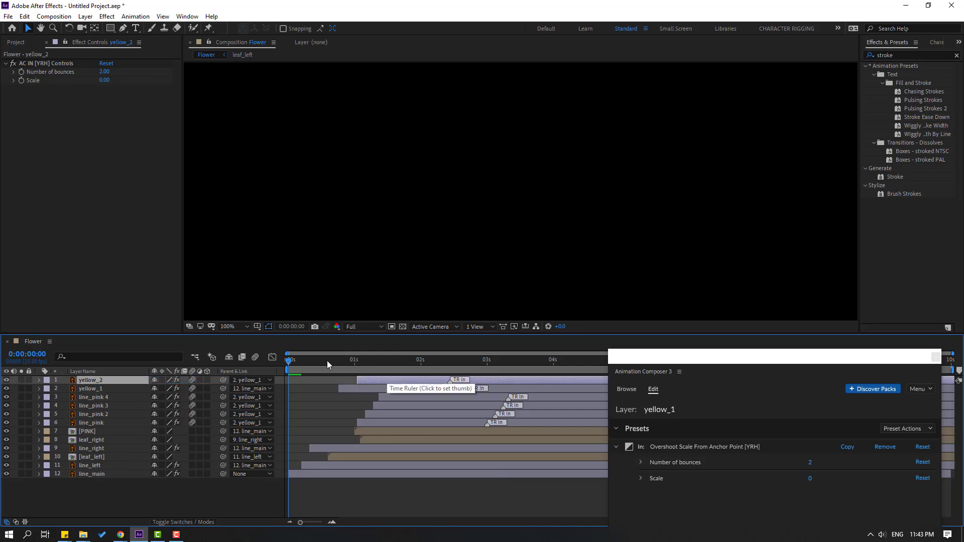
{"action": "scroll", "coordinate": [375, 303], "scroll_direction": "down", "scroll_amount": 2}
{"action": "key", "text": "space"}
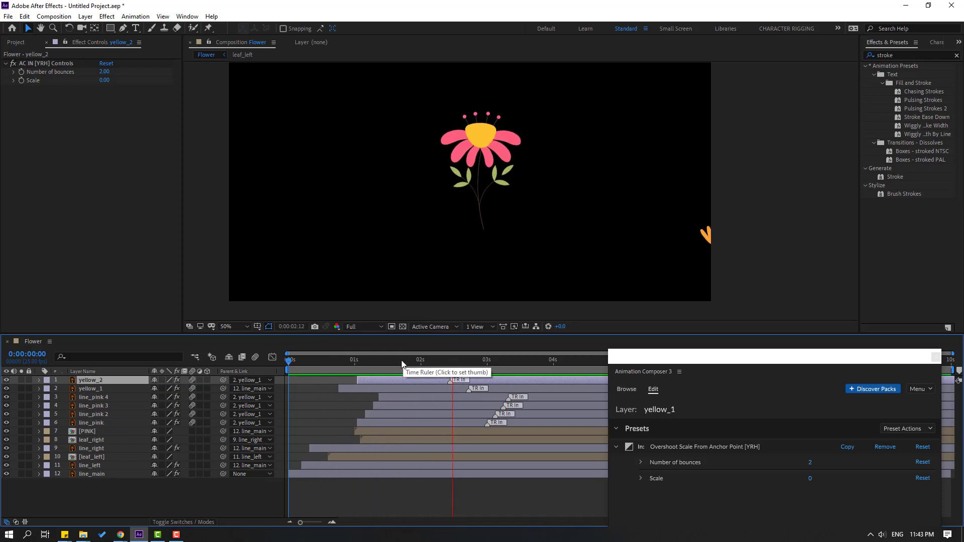
Step: Stop the preview at 0:00:01:20 and move yellow_2 onto the flower's yellow centre
{"action": "left_click", "coordinate": [415, 362]}
{"action": "left_click_drag", "start_coordinate": [415, 365], "coordinate": [408, 362]}
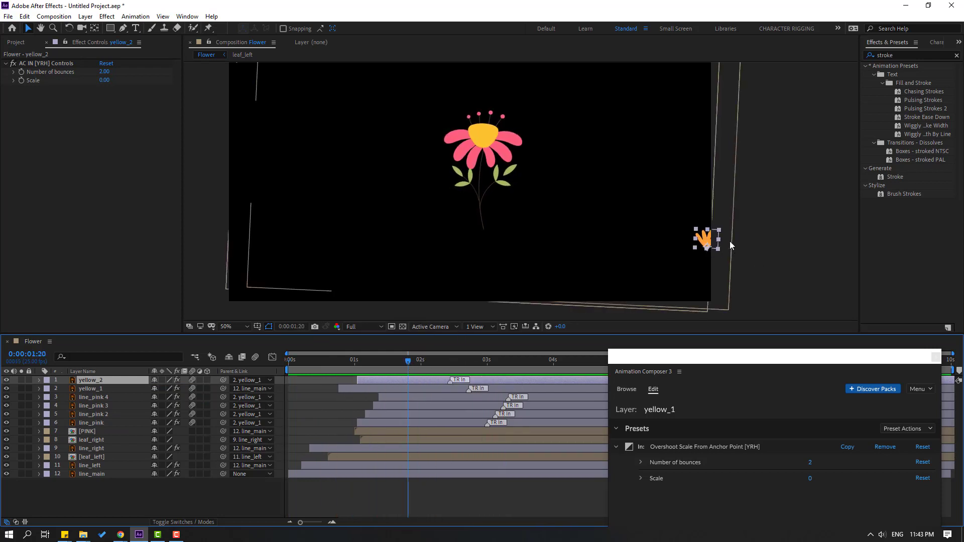
{"action": "left_click", "coordinate": [705, 238]}
{"action": "left_click_drag", "start_coordinate": [705, 238], "coordinate": [485, 151]}
{"action": "left_click", "coordinate": [93, 390]}
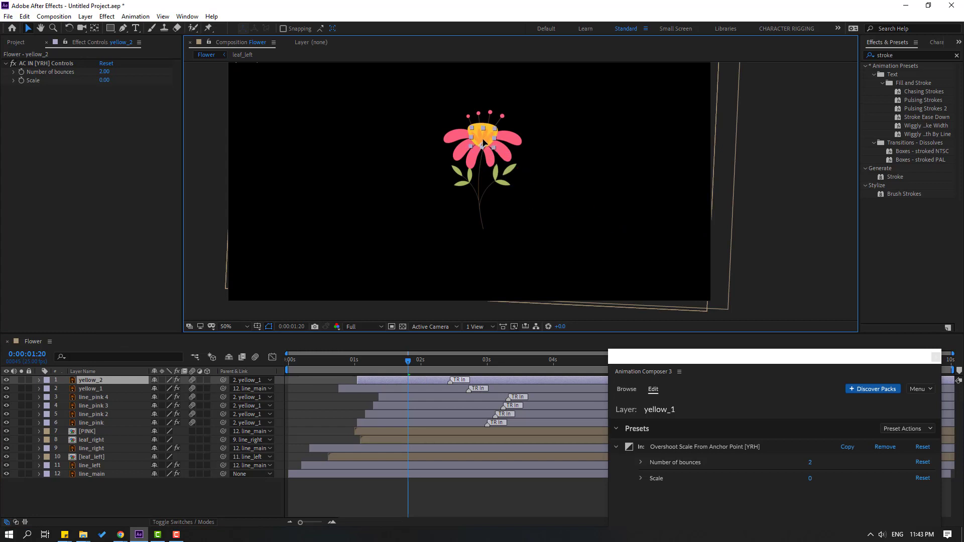
Step: Deselect yellow_2 and scrub the timeline to check its new position
{"action": "left_click", "coordinate": [414, 485]}
{"action": "left_click_drag", "start_coordinate": [424, 366], "coordinate": [459, 361]}
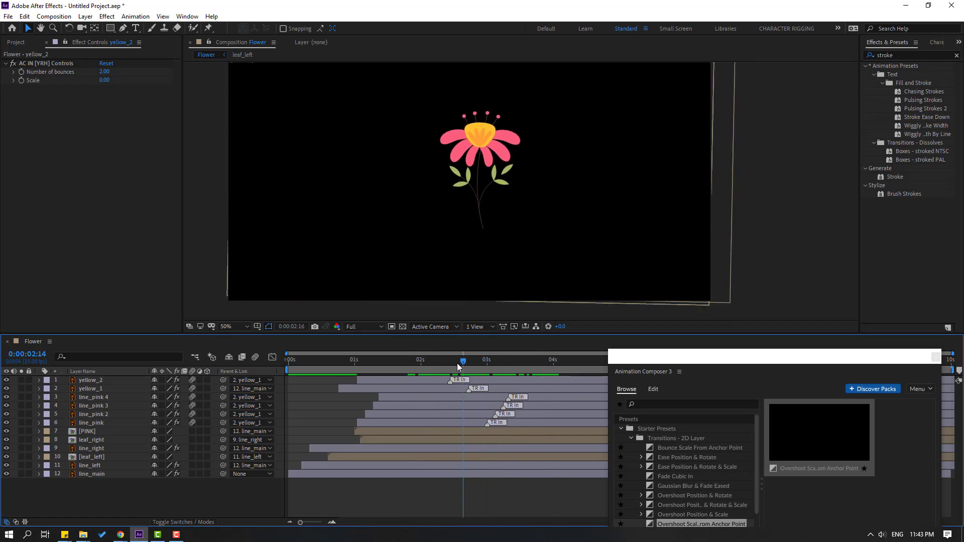
{"action": "left_click", "coordinate": [89, 466]}
Step: Use Pan Behind to move line_left's anchor to its stem's base, then reveal Rotation
{"action": "scroll", "coordinate": [526, 191], "scroll_direction": "up", "scroll_amount": 4}
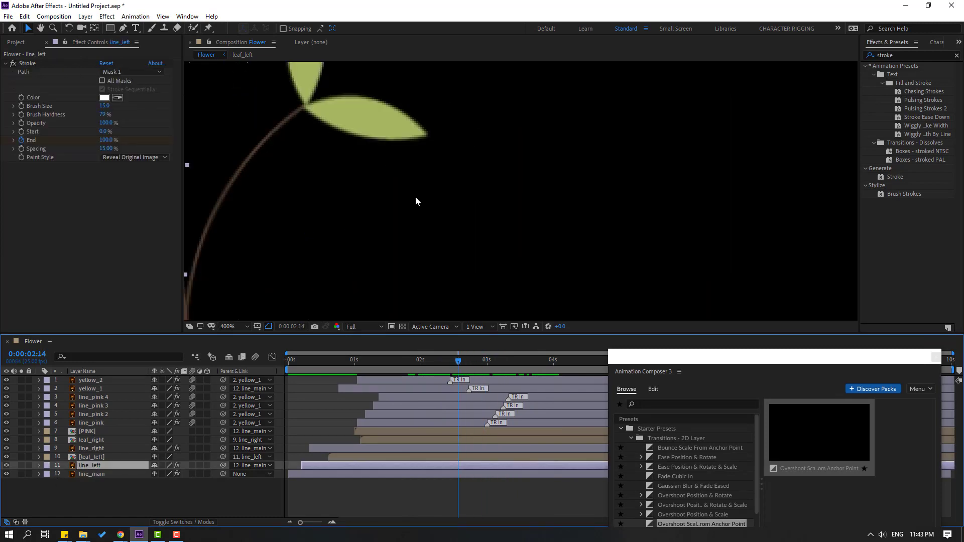
{"action": "scroll", "coordinate": [415, 197], "scroll_direction": "up", "scroll_amount": 2}
{"action": "left_click_drag", "start_coordinate": [630, 120], "coordinate": [510, 161]}
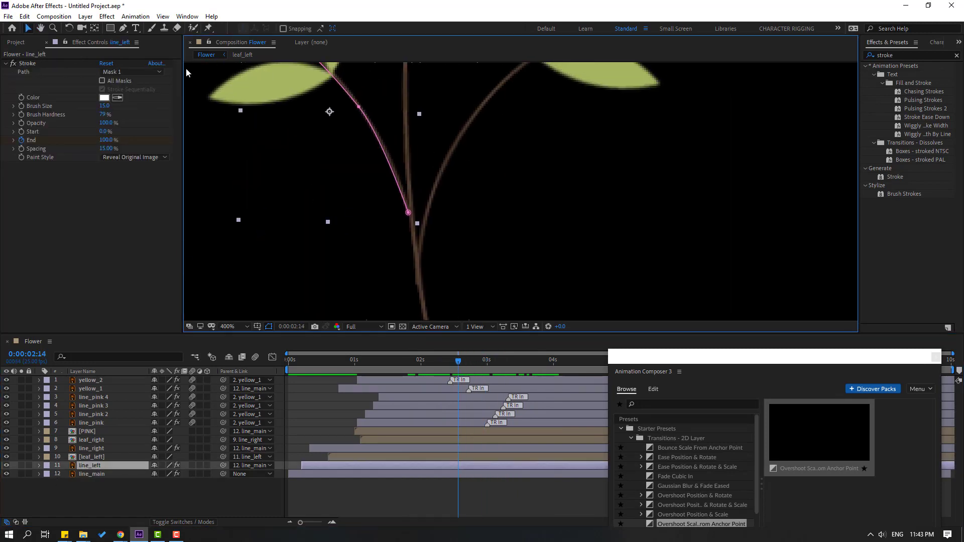
{"action": "left_click", "coordinate": [94, 28]}
{"action": "left_click_drag", "start_coordinate": [329, 111], "coordinate": [410, 212]}
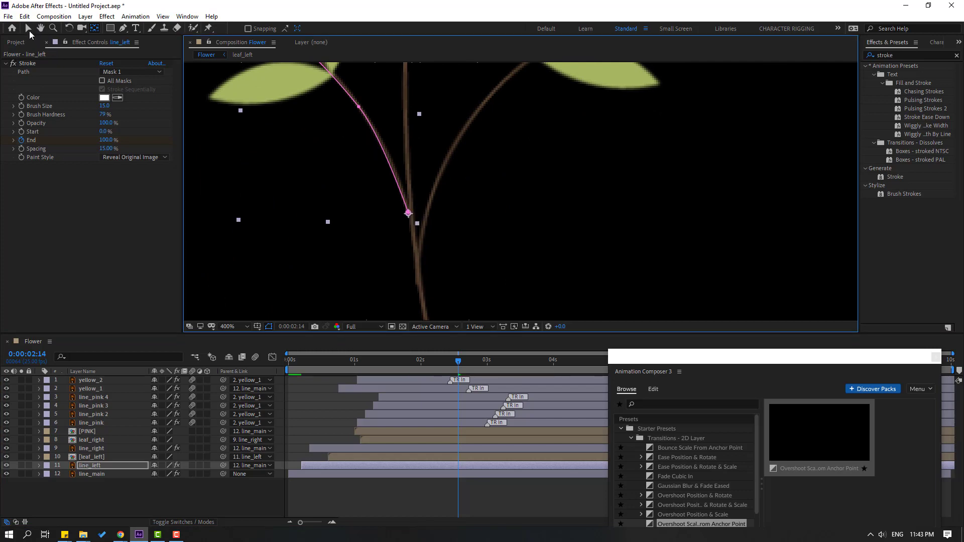
{"action": "left_click", "coordinate": [28, 29]}
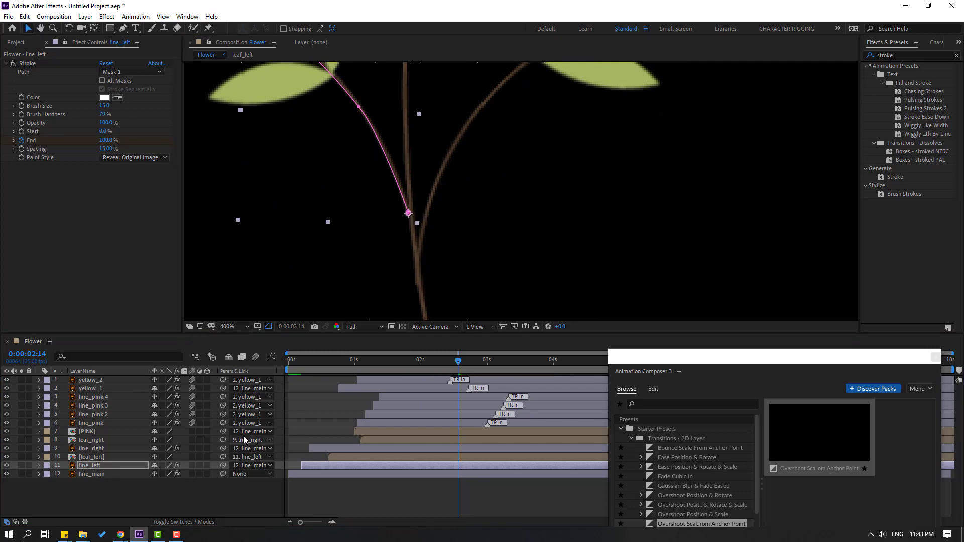
{"action": "key", "text": "r"}
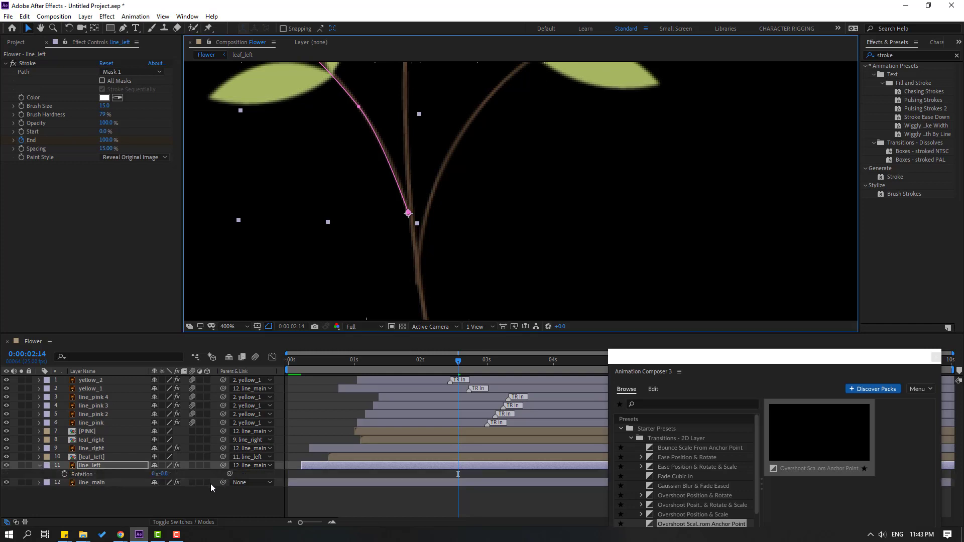
Step: Give line_left's Rotation a wiggle(1,8) expression and preview the left stem swaying
{"action": "left_click", "coordinate": [64, 474], "text": "alt"}
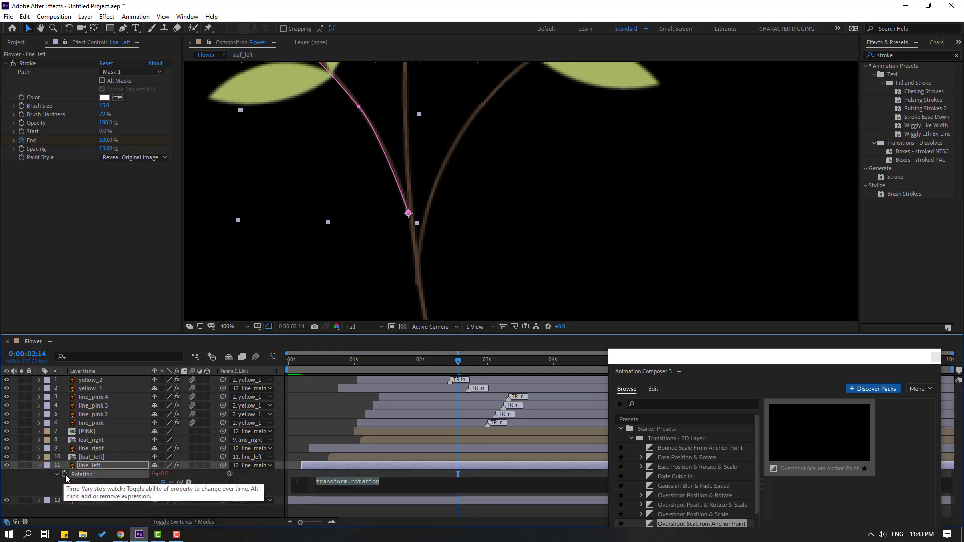
{"action": "type", "text": "wiggle(1"}
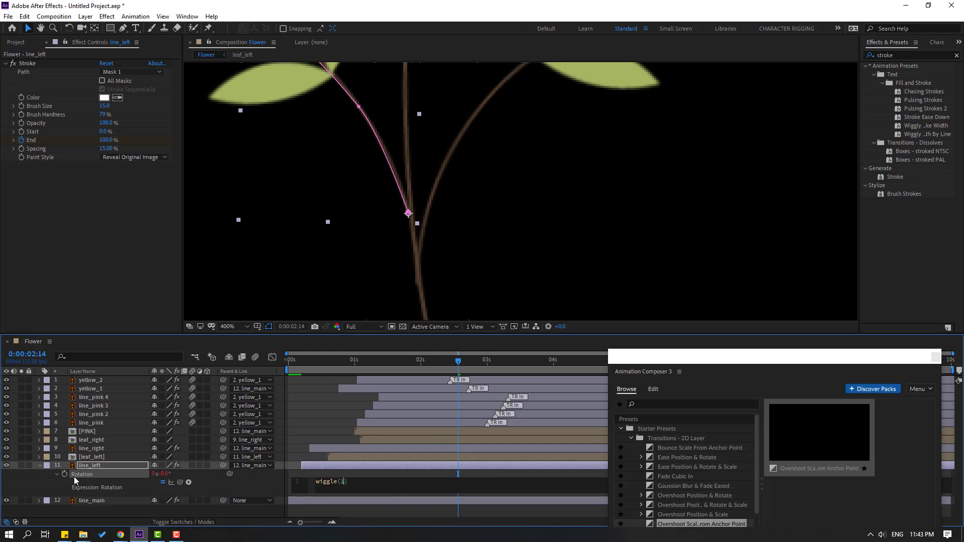
{"action": "type", "text": ",8"}
{"action": "left_click", "coordinate": [347, 508]}
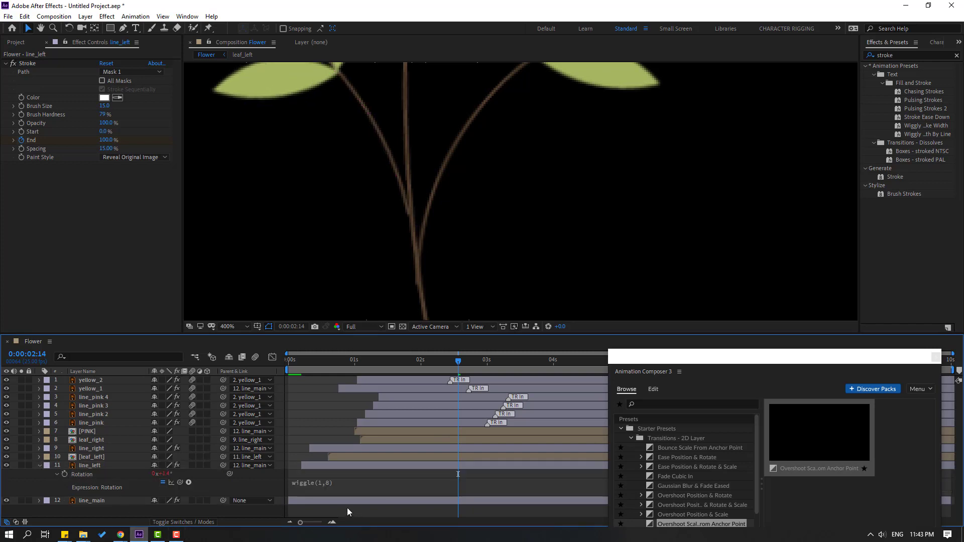
{"action": "key", "text": "space"}
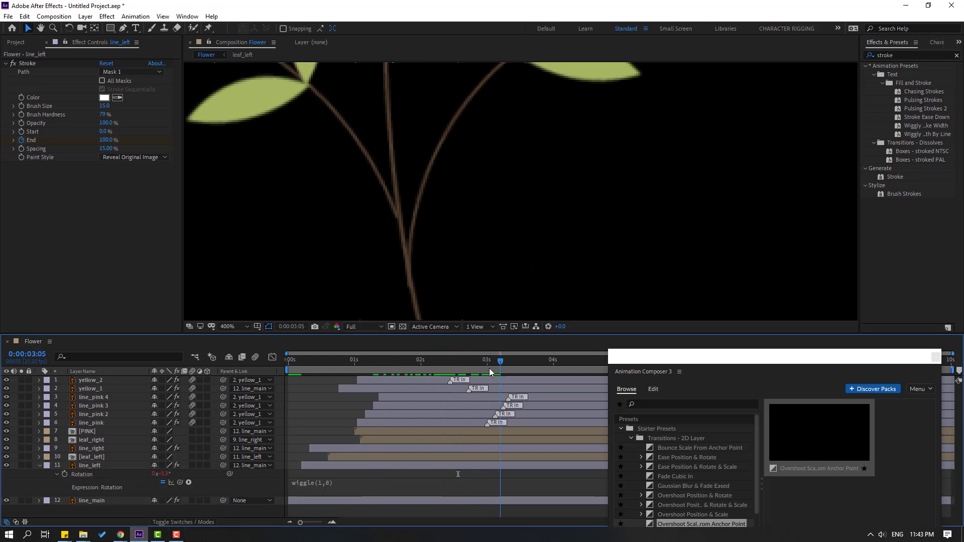
{"action": "left_click", "coordinate": [39, 466]}
{"action": "left_click", "coordinate": [91, 451]}
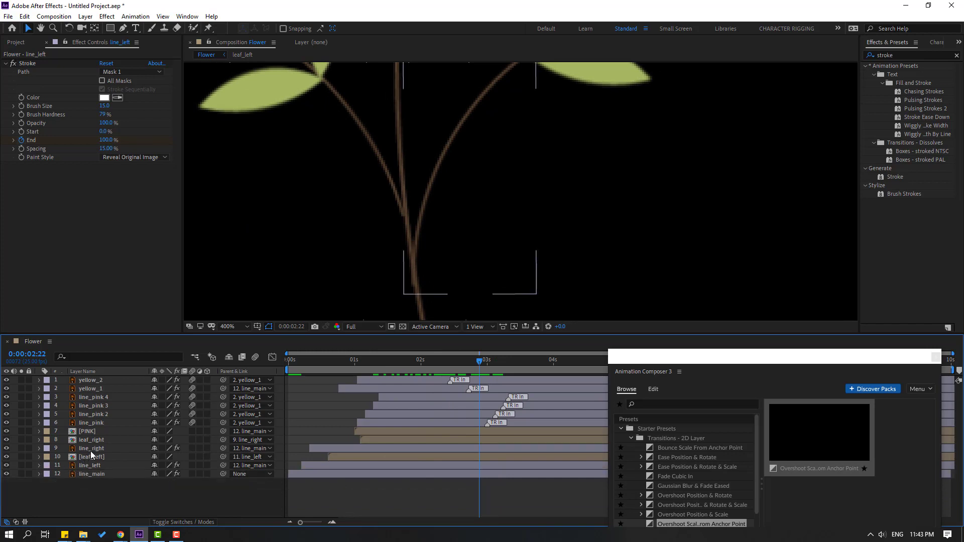
Step: Add a wiggle(1,8) expression to line_right's Rotation and scrub to 0:00:02:16 to check
{"action": "key", "text": "r"}
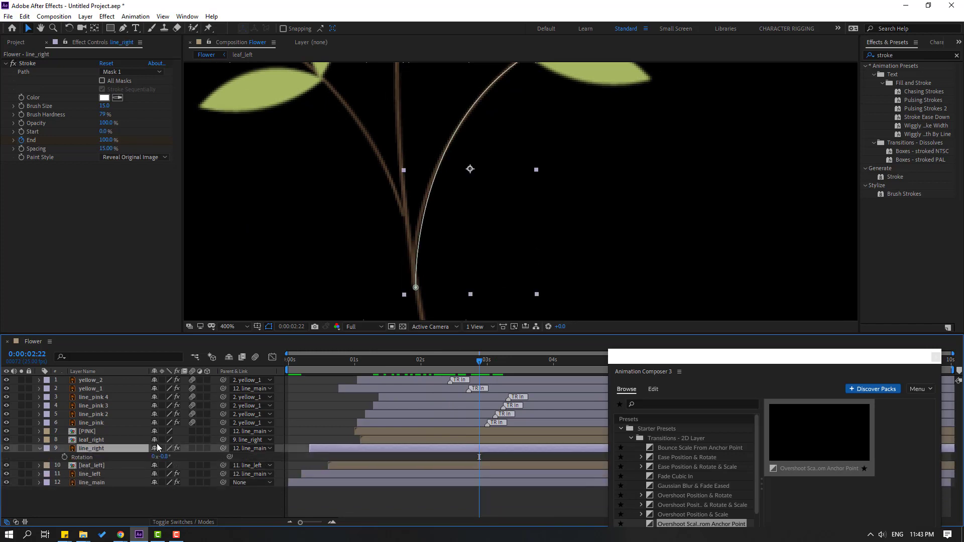
{"action": "left_click", "coordinate": [62, 457], "text": "alt"}
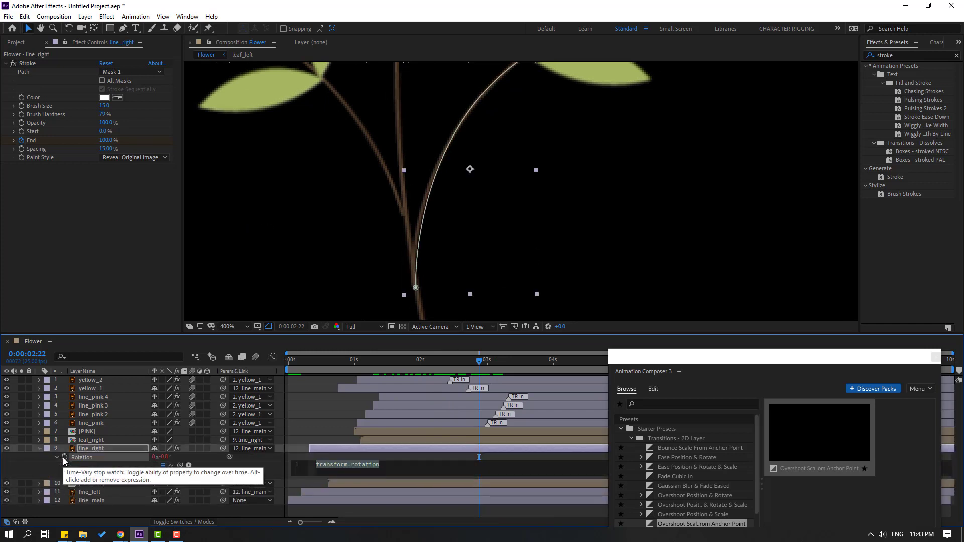
{"action": "type", "text": "wig"}
{"action": "key", "text": "Return"}
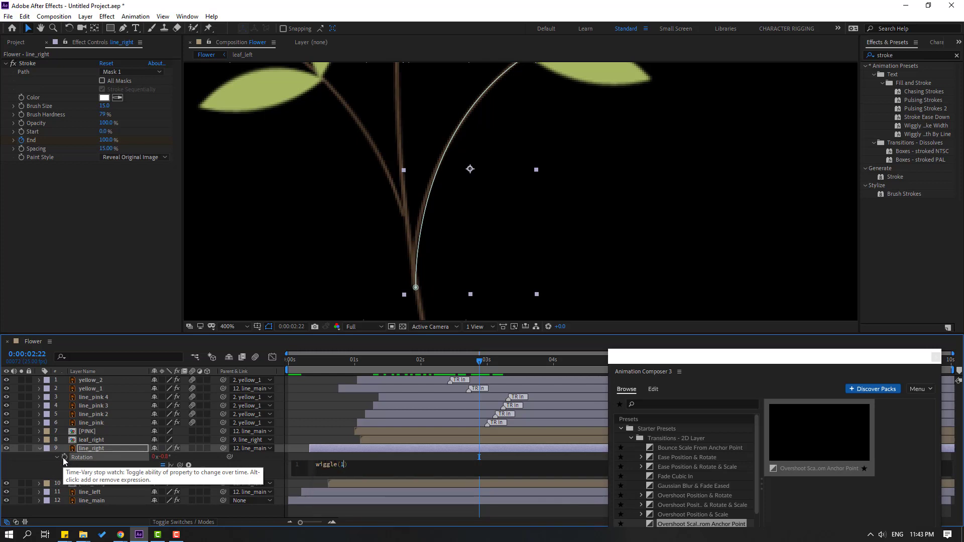
{"action": "left_click", "coordinate": [352, 508]}
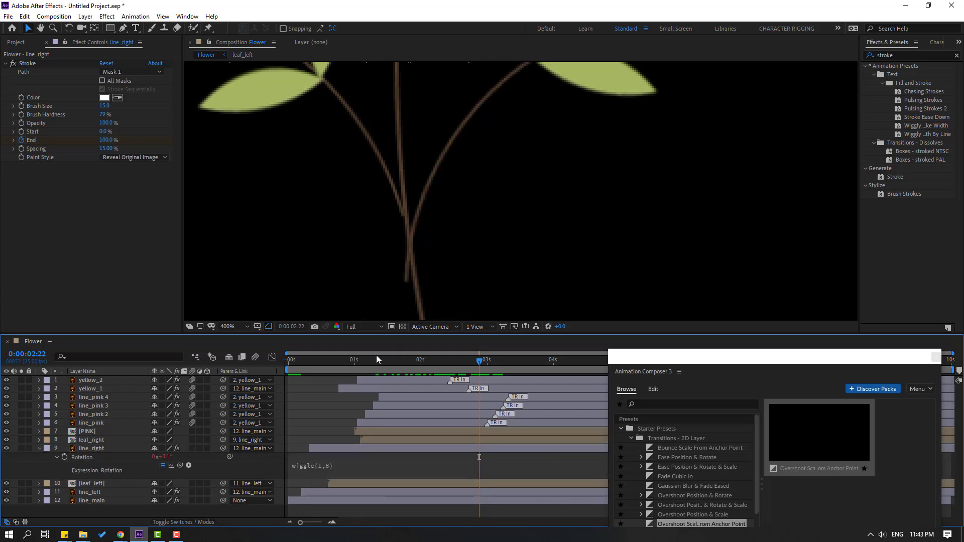
{"action": "left_click", "coordinate": [375, 357]}
{"action": "left_click_drag", "start_coordinate": [388, 361], "coordinate": [463, 346]}
Step: Move line_right's anchor point to the bottom of its path and compare with line_left
{"action": "left_click", "coordinate": [92, 449]}
{"action": "left_click", "coordinate": [89, 449]}
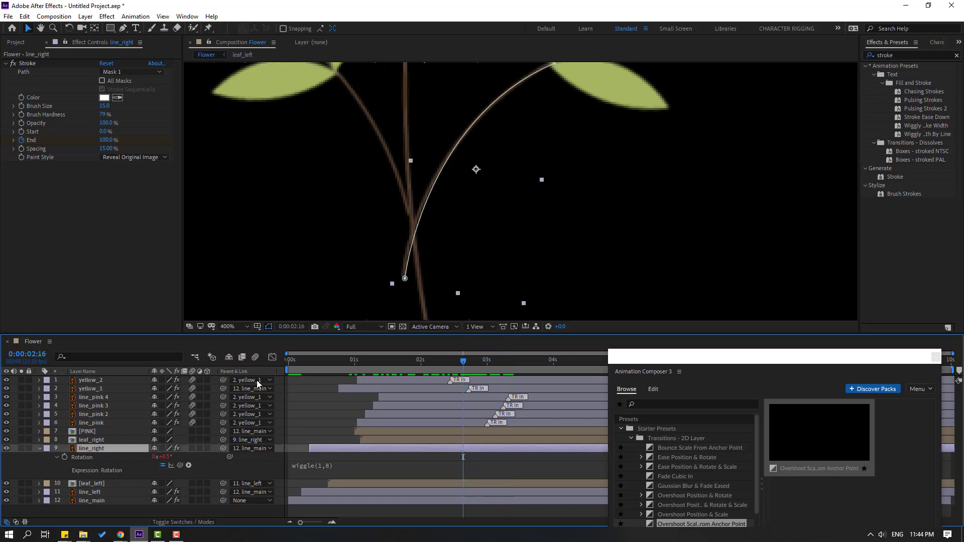
{"action": "left_click", "coordinate": [94, 28]}
{"action": "left_click_drag", "start_coordinate": [477, 169], "coordinate": [403, 279]}
{"action": "key", "text": "v"}
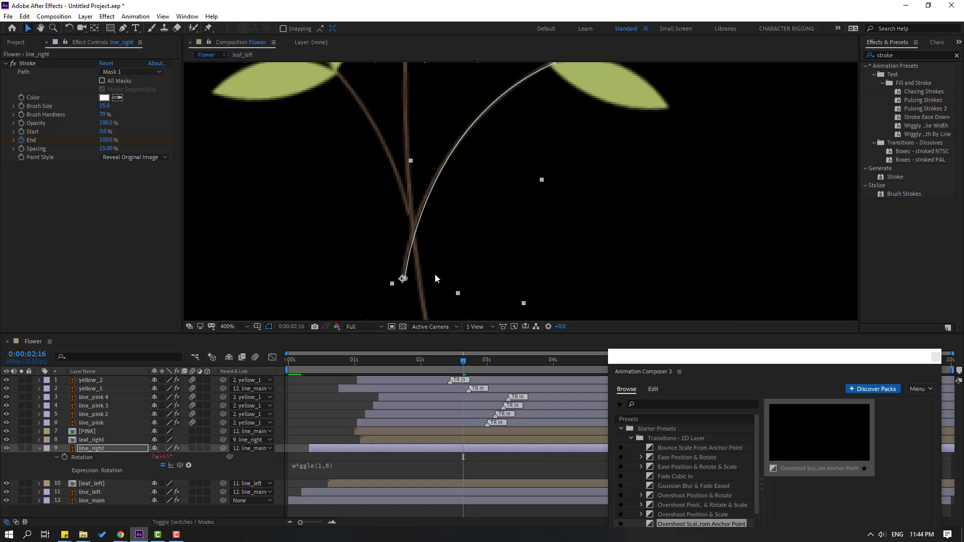
{"action": "scroll", "coordinate": [412, 293], "scroll_direction": "up", "scroll_amount": 1}
{"action": "left_click_drag", "start_coordinate": [469, 364], "coordinate": [437, 363]}
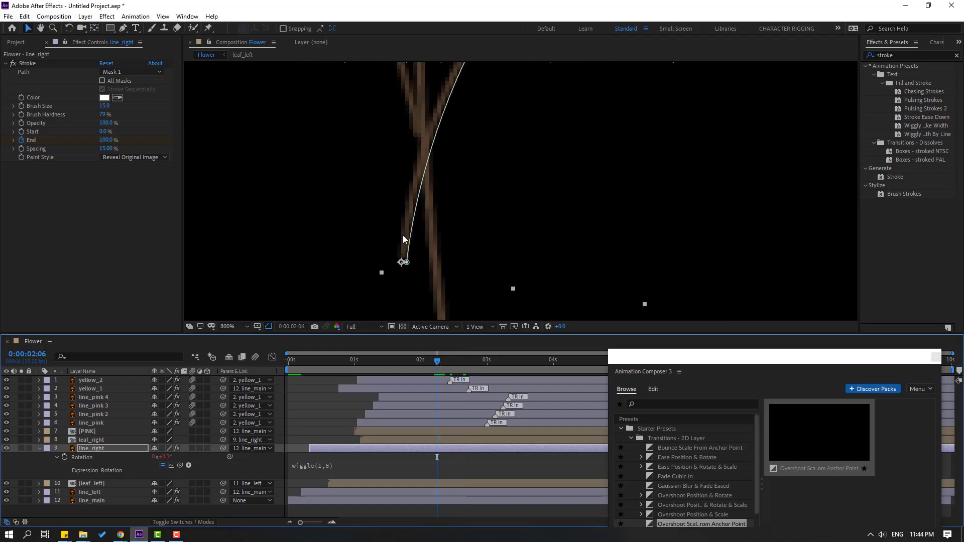
{"action": "scroll", "coordinate": [403, 239], "scroll_direction": "down", "scroll_amount": 1}
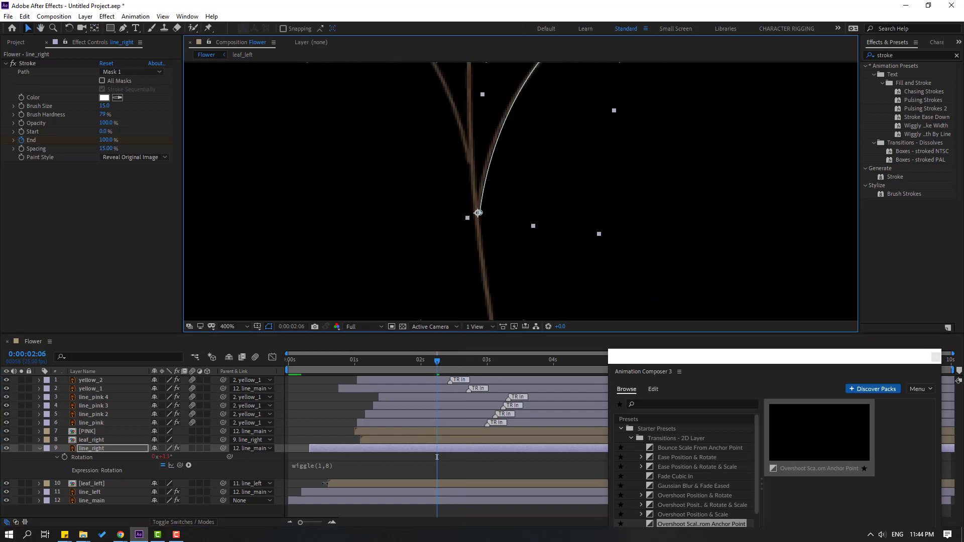
{"action": "left_click", "coordinate": [70, 494]}
Step: Set the viewer zoom to Fit and preview the full flower, stopping at 0:00:02:04
{"action": "scroll", "coordinate": [452, 153], "scroll_direction": "up", "scroll_amount": 2}
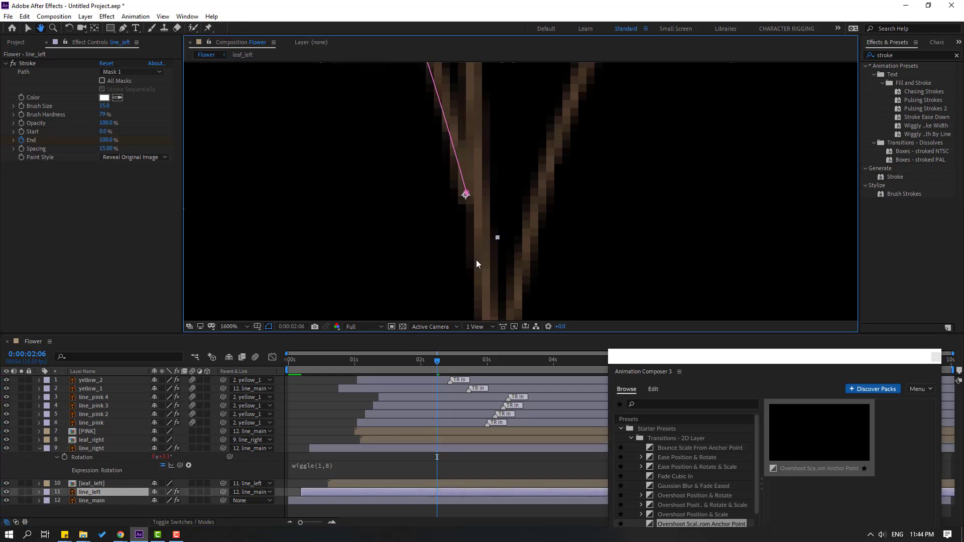
{"action": "key", "text": "comma"}
{"action": "key", "text": "comma"}
{"action": "key", "text": "comma"}
{"action": "key", "text": "comma"}
{"action": "key", "text": "v"}
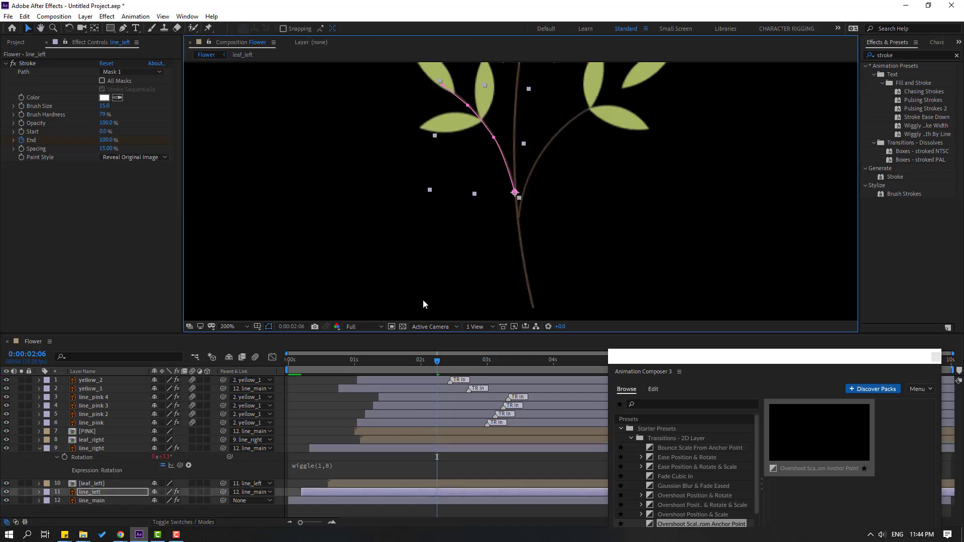
{"action": "left_click", "coordinate": [236, 324]}
{"action": "left_click", "coordinate": [240, 358]}
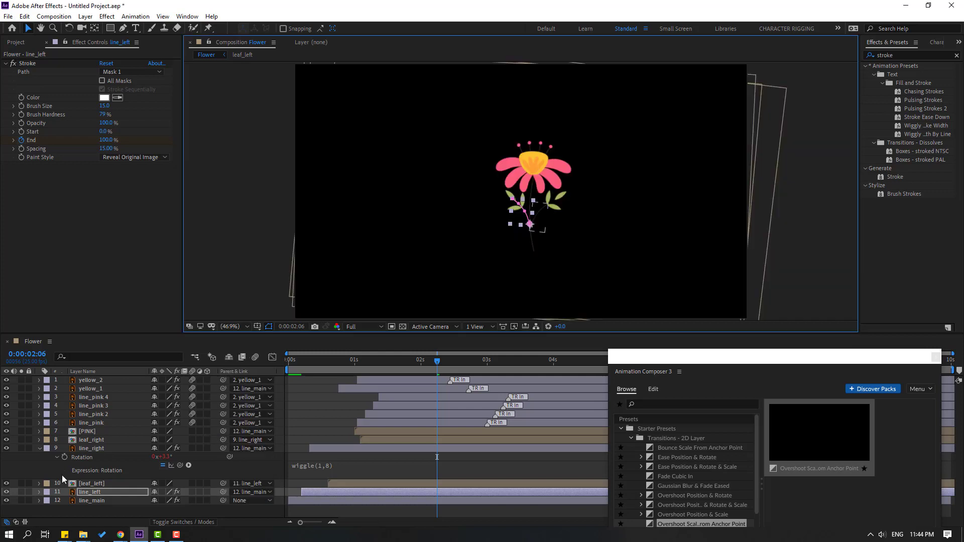
{"action": "left_click", "coordinate": [39, 452]}
{"action": "key", "text": "space"}
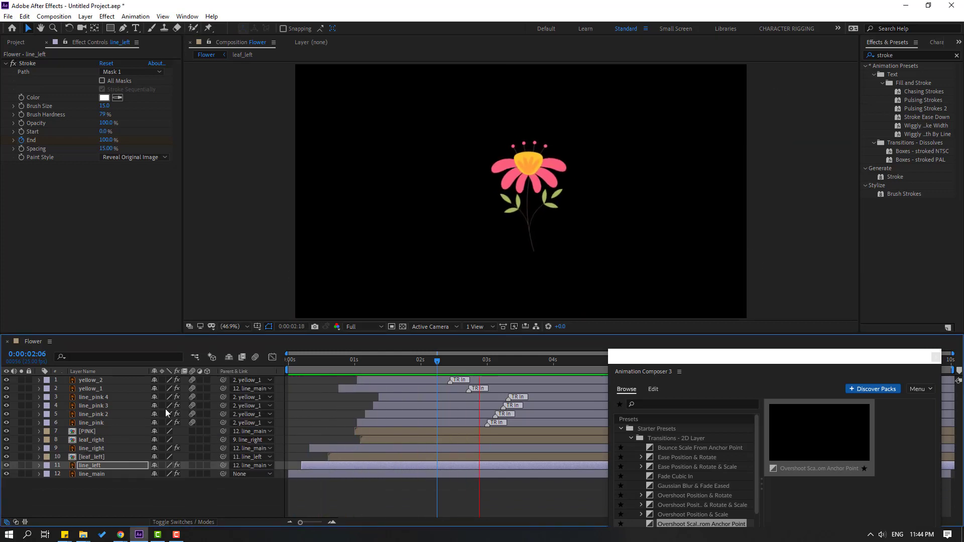
{"action": "left_click", "coordinate": [432, 362]}
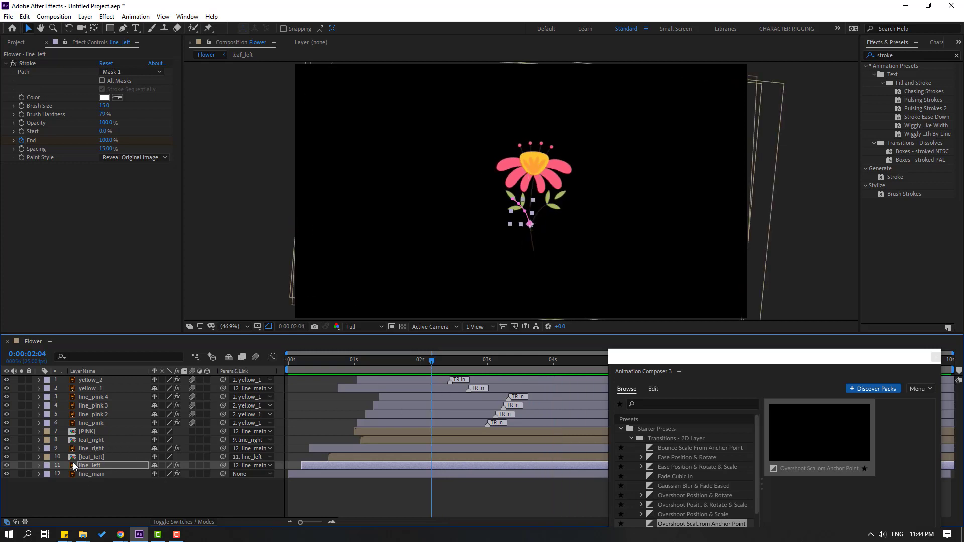
Step: Open the leaf_left precomp and give leaf_3's Rotation a wiggle(1,6) expression
{"action": "double_click", "coordinate": [88, 458]}
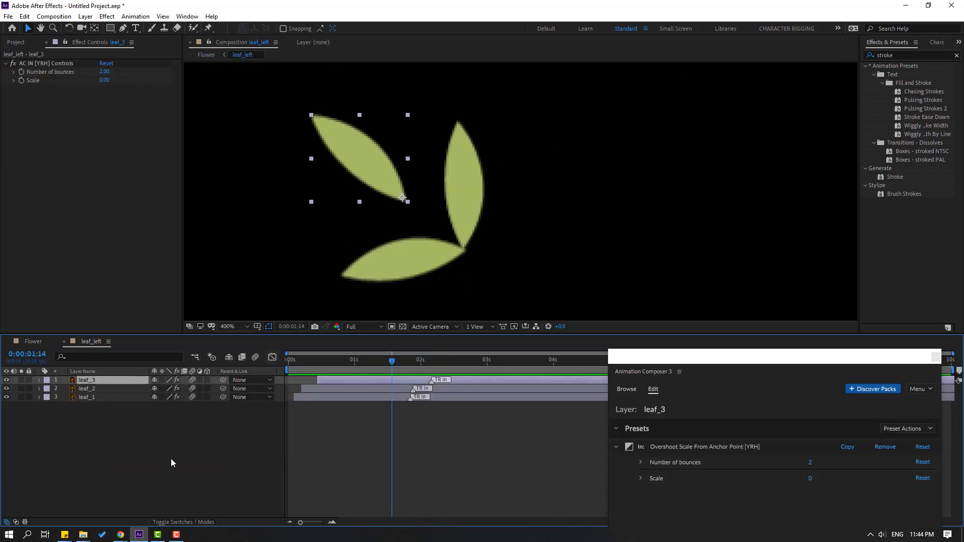
{"action": "left_click", "coordinate": [130, 468]}
{"action": "left_click", "coordinate": [380, 186]}
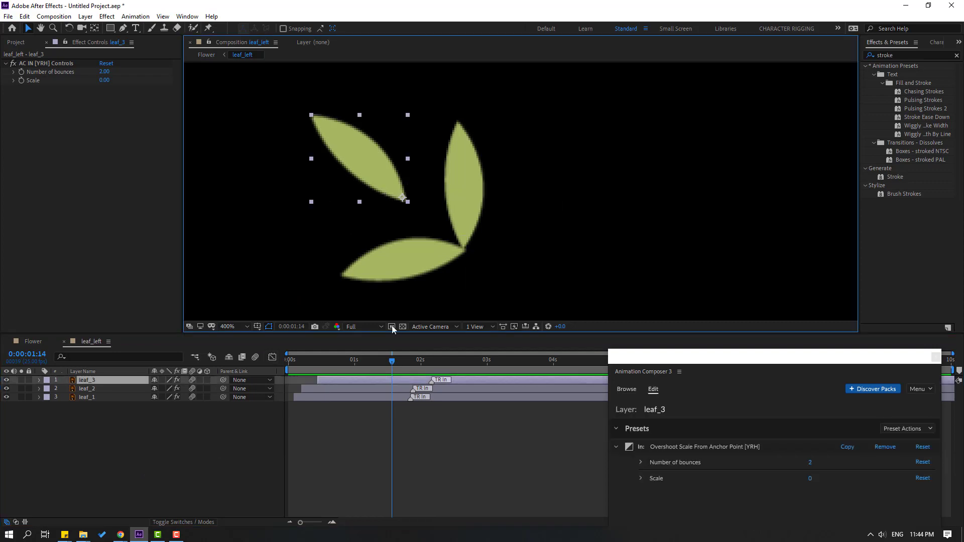
{"action": "key", "text": "r"}
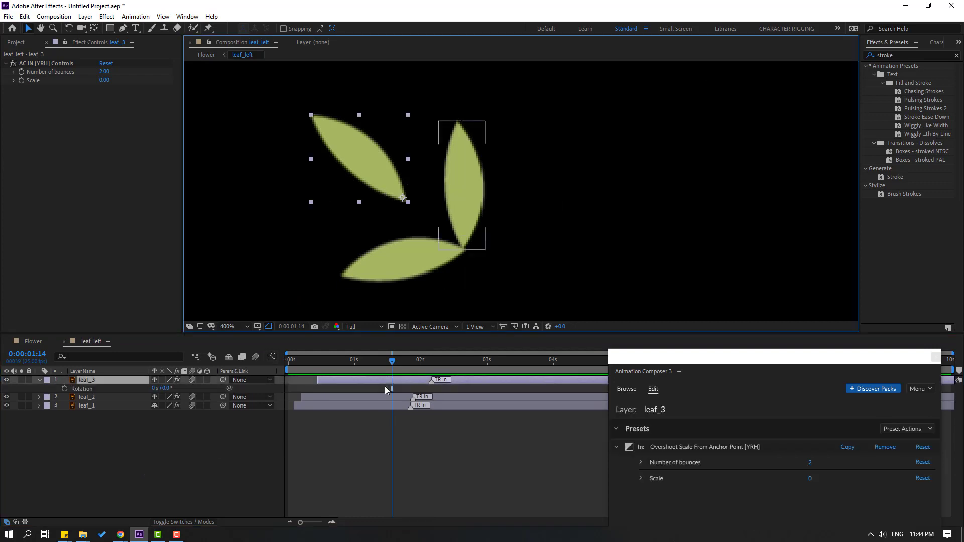
{"action": "left_click", "coordinate": [64, 388], "text": "alt"}
{"action": "type", "text": "wiggle()"}
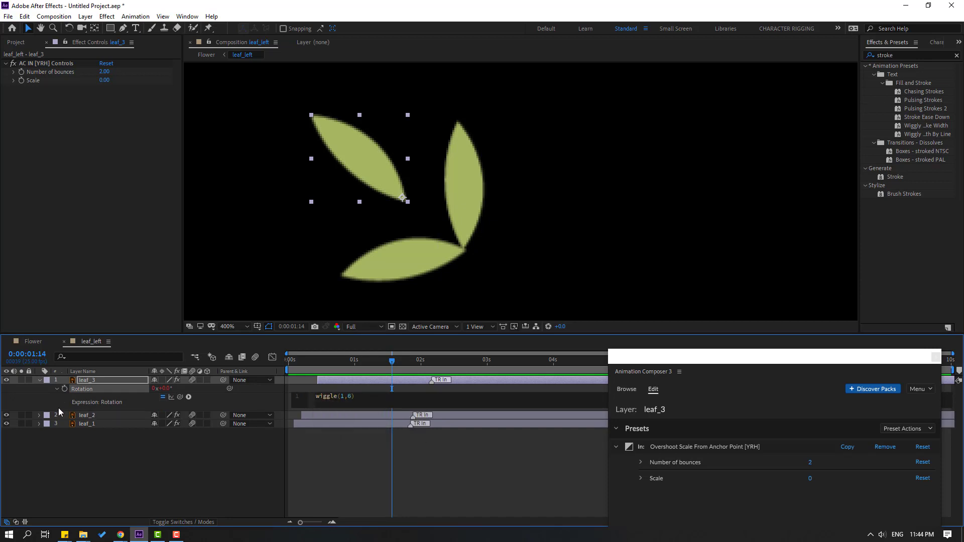
{"action": "key", "text": "KP_Enter"}
{"action": "left_click", "coordinate": [326, 459]}
Step: Add the same wiggle(1,6) Rotation expression to leaf_2 and leaf_1
{"action": "left_click", "coordinate": [94, 416]}
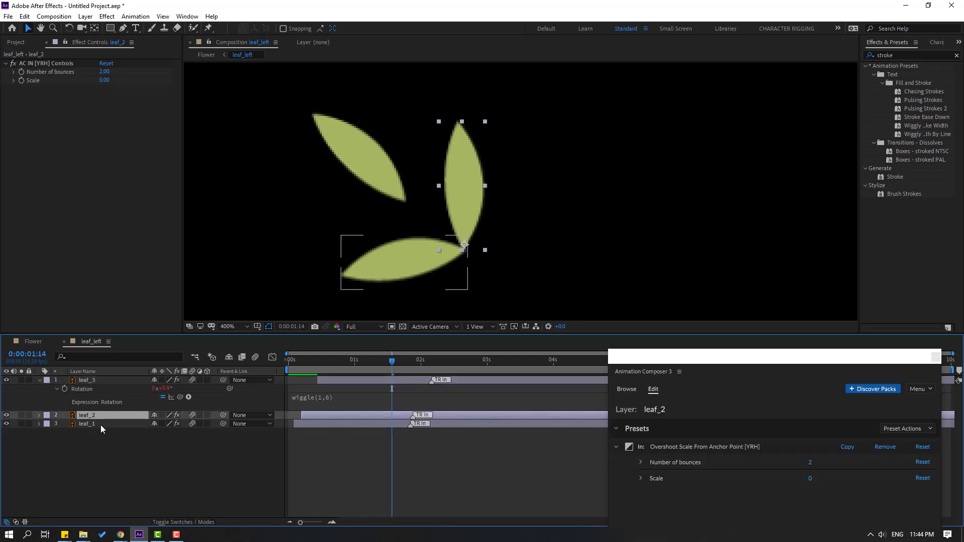
{"action": "left_click", "coordinate": [100, 425], "text": "ctrl"}
{"action": "key", "text": "r"}
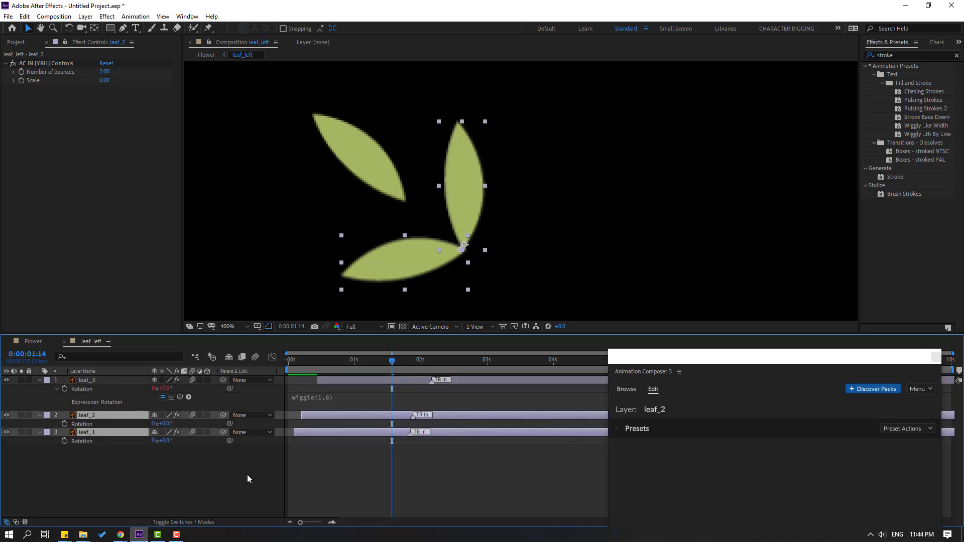
{"action": "left_click", "coordinate": [216, 474]}
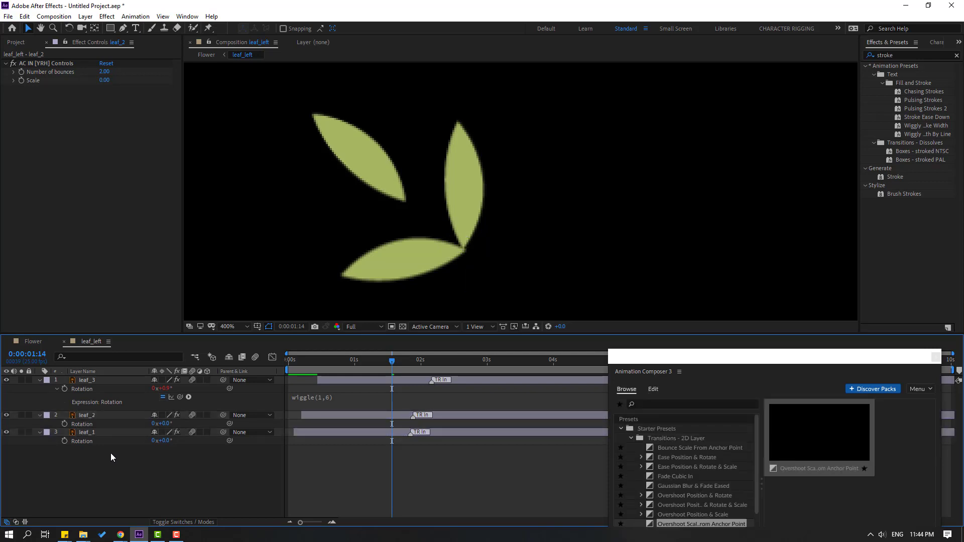
{"action": "left_click", "coordinate": [64, 423], "text": "alt"}
{"action": "type", "text": "wiggle(1,6)"}
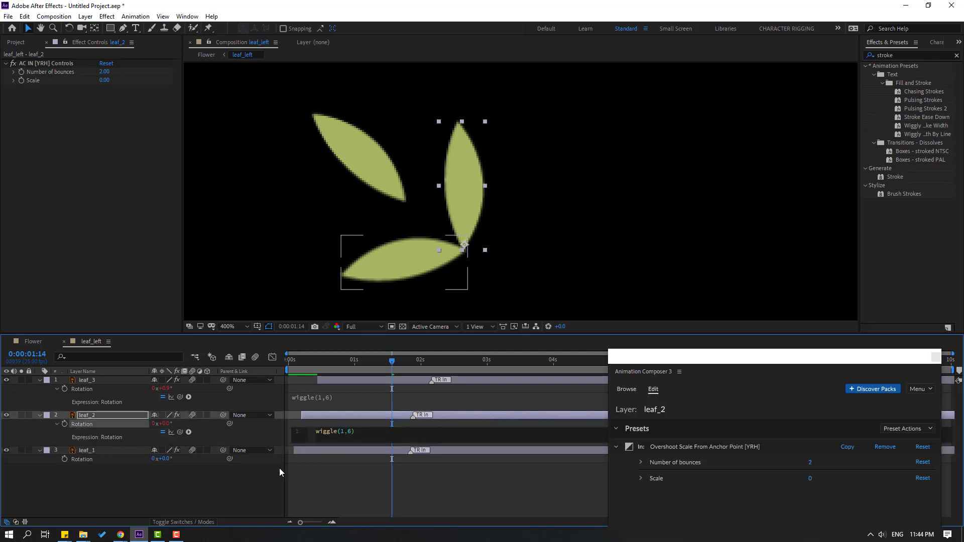
{"action": "left_click", "coordinate": [355, 498]}
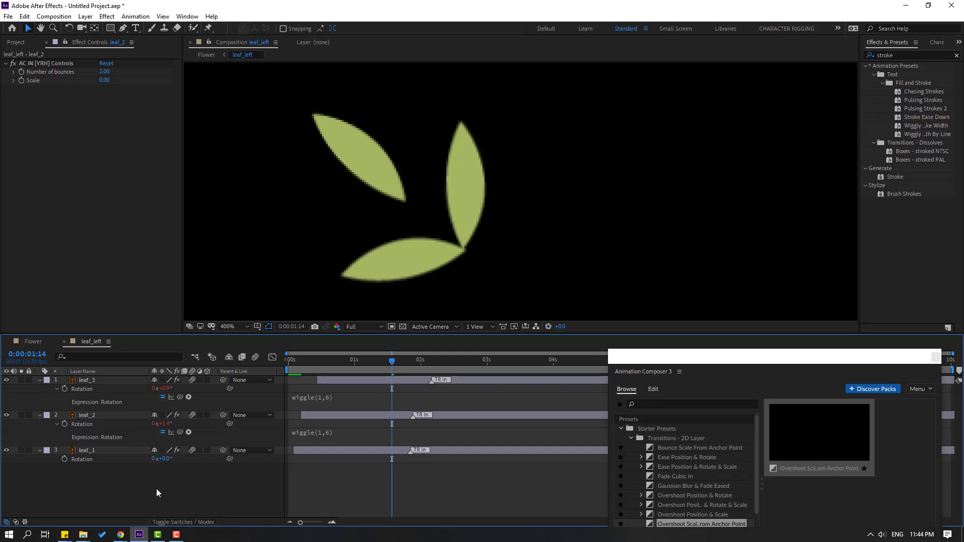
{"action": "left_click", "coordinate": [62, 460], "text": "alt"}
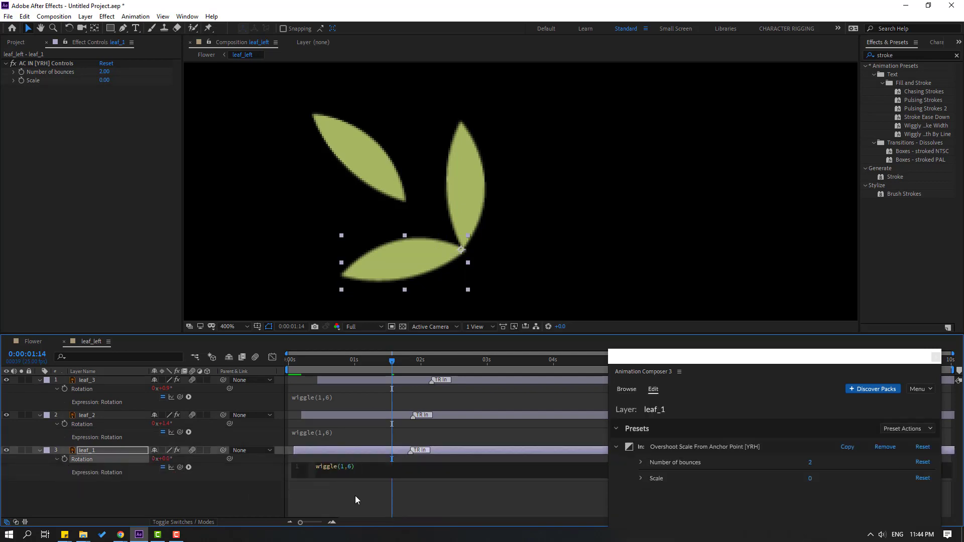
{"action": "left_click", "coordinate": [421, 490]}
Step: Preview the swaying leaves, close leaf_left, and scrub through the Flower animation
{"action": "key", "text": "space"}
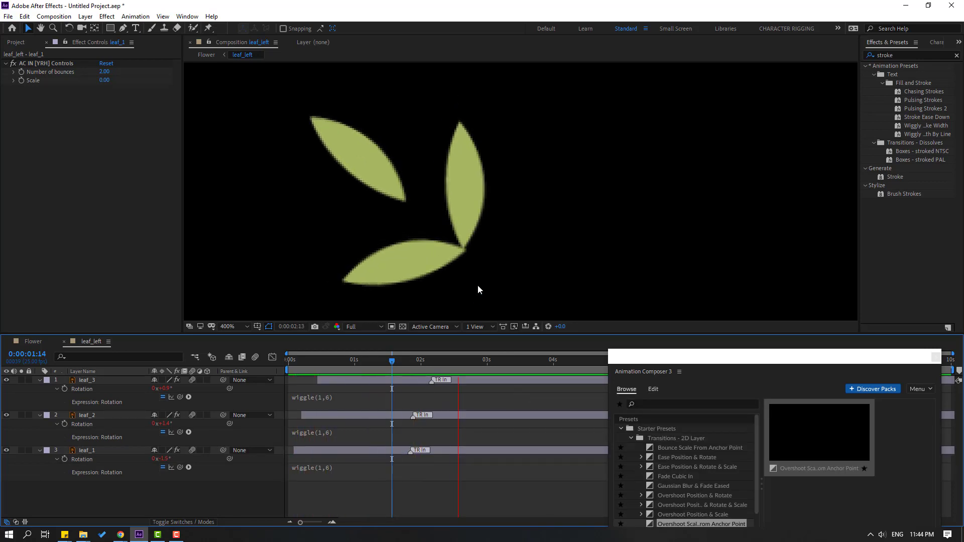
{"action": "left_click", "coordinate": [440, 361]}
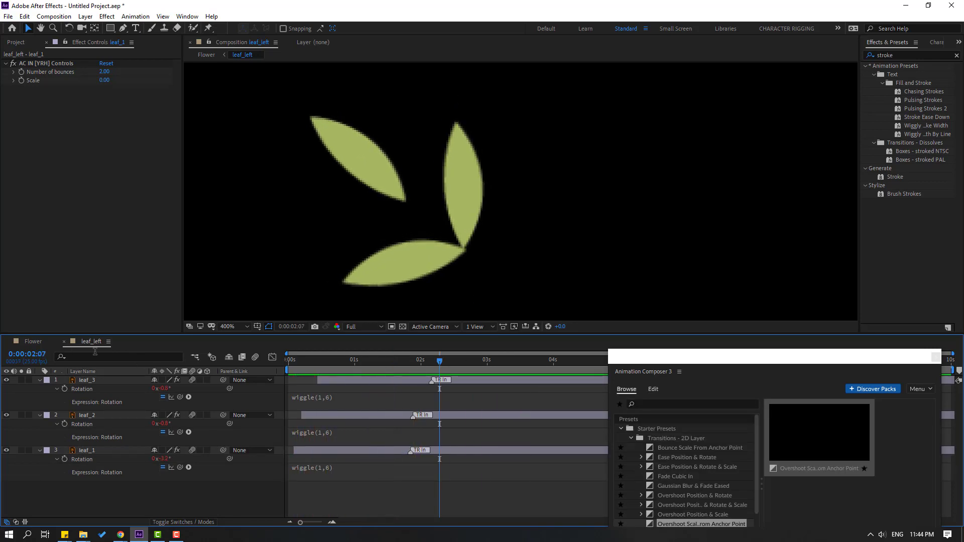
{"action": "left_click", "coordinate": [65, 342]}
{"action": "left_click_drag", "start_coordinate": [443, 363], "coordinate": [490, 366]}
Step: Open PINK, reveal Rotation on all six petals, and give pink_6 a wiggle(1,6) expression
{"action": "double_click", "coordinate": [88, 432]}
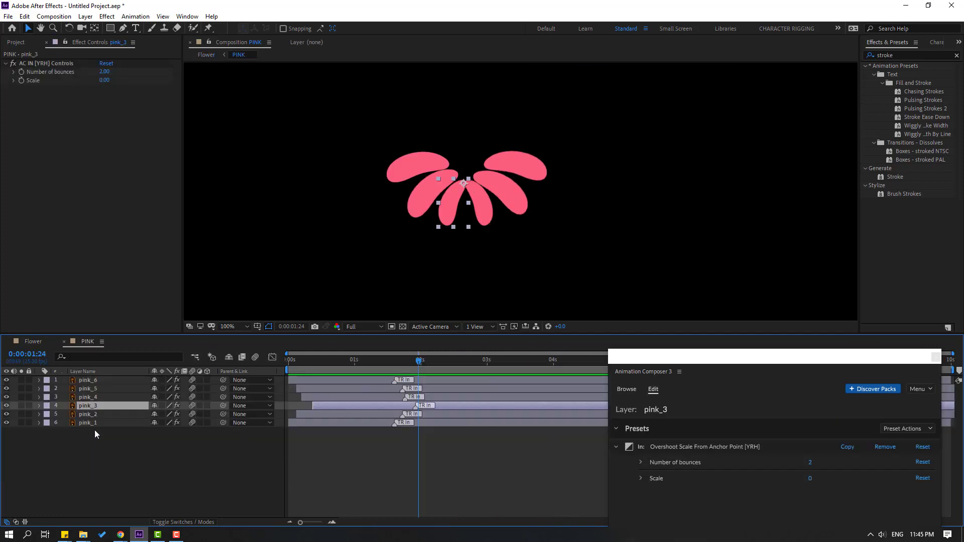
{"action": "left_click", "coordinate": [150, 439]}
{"action": "key", "text": "ctrl+a"}
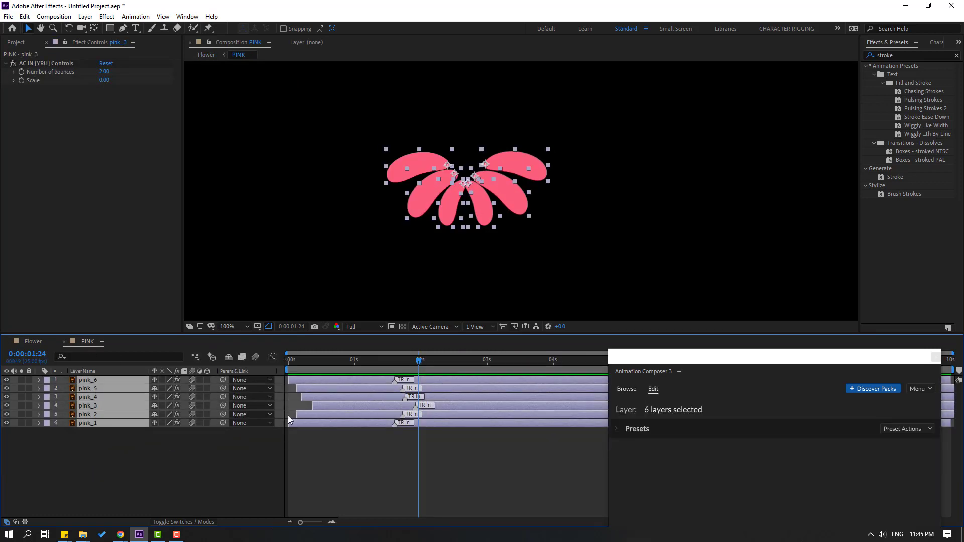
{"action": "key", "text": "r"}
{"action": "left_click", "coordinate": [115, 500]}
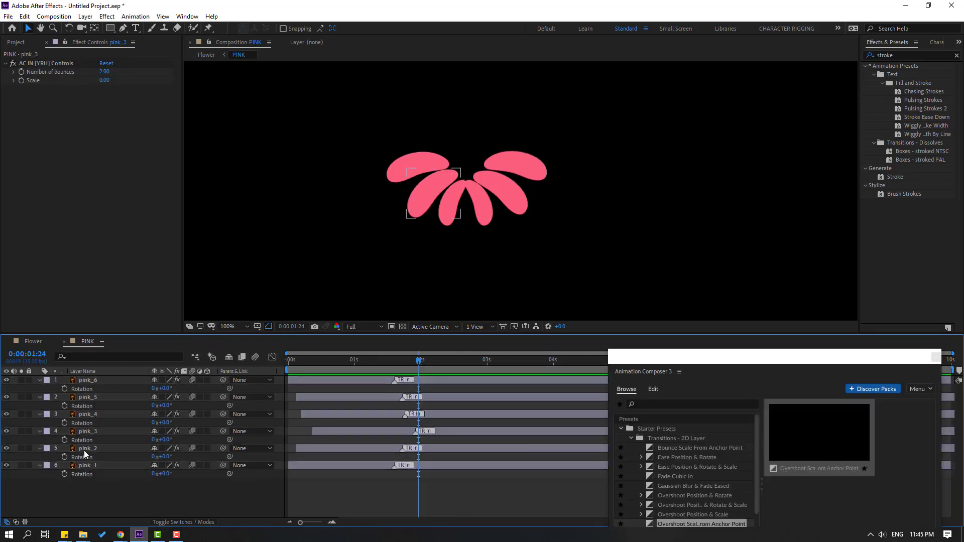
{"action": "left_click", "coordinate": [64, 391]}
{"action": "left_click", "coordinate": [64, 389], "text": "alt"}
{"action": "type", "text": "wiggle(1,6)"}
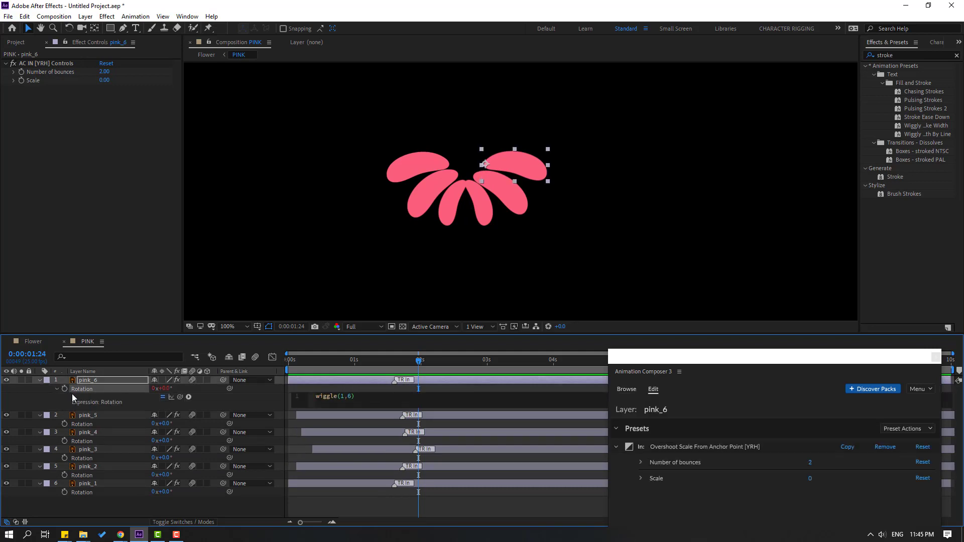
{"action": "left_click", "coordinate": [35, 398]}
Step: Paste the wiggle(1,6) expression into the Rotation of pink_5, pink_4 and pink_3
{"action": "left_click", "coordinate": [64, 425], "text": "alt"}
{"action": "type", "text": "wiggle(1,6)"}
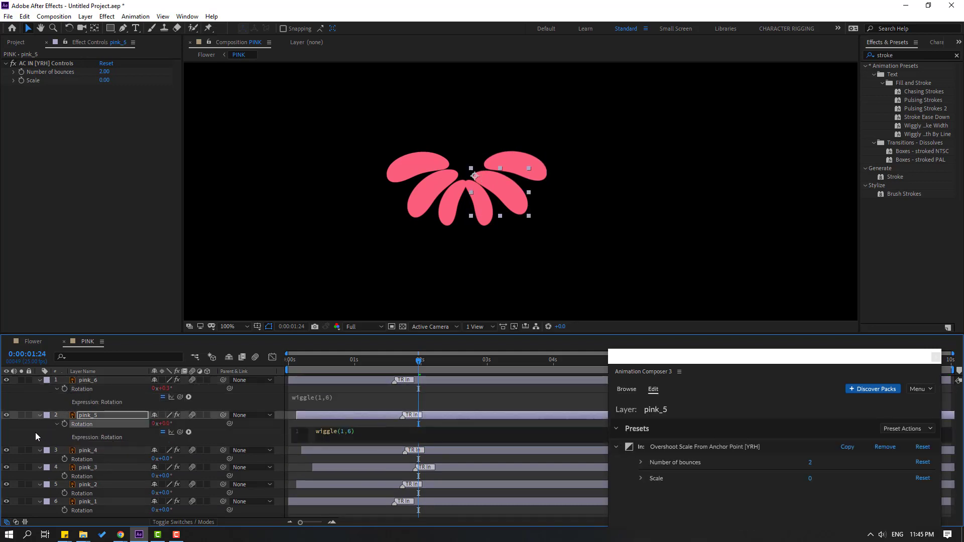
{"action": "left_click", "coordinate": [35, 433]}
{"action": "left_click", "coordinate": [64, 460], "text": "alt"}
{"action": "type", "text": "wiggle(1,6)"}
{"action": "left_click", "coordinate": [22, 450]}
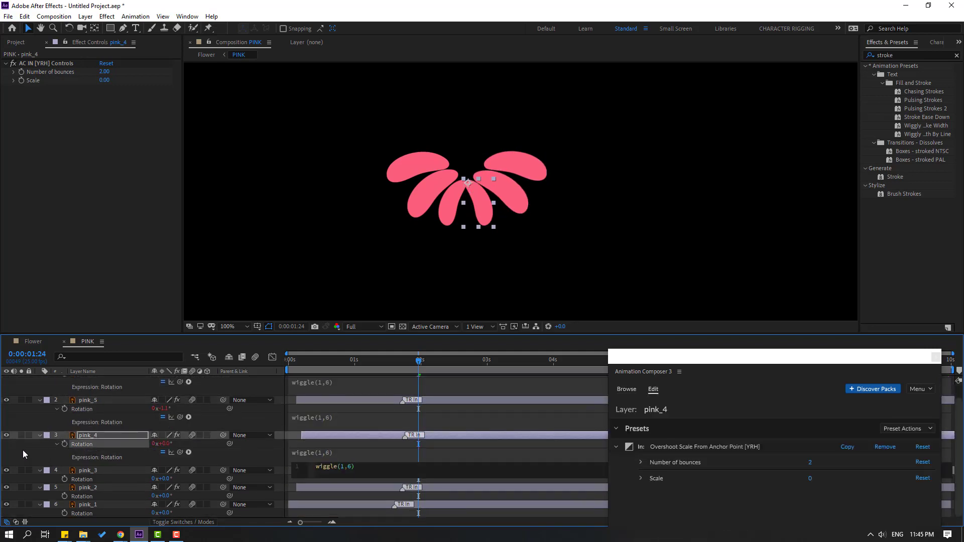
{"action": "left_click", "coordinate": [81, 470]}
{"action": "left_click", "coordinate": [65, 479], "text": "alt"}
{"action": "type", "text": "wiggle(1,6)"}
Step: Add wiggle(1,6) to pink_2 and pink_1, preview the petals, and close the PINK composition
{"action": "scroll", "coordinate": [56, 483], "scroll_direction": "down", "scroll_amount": 1}
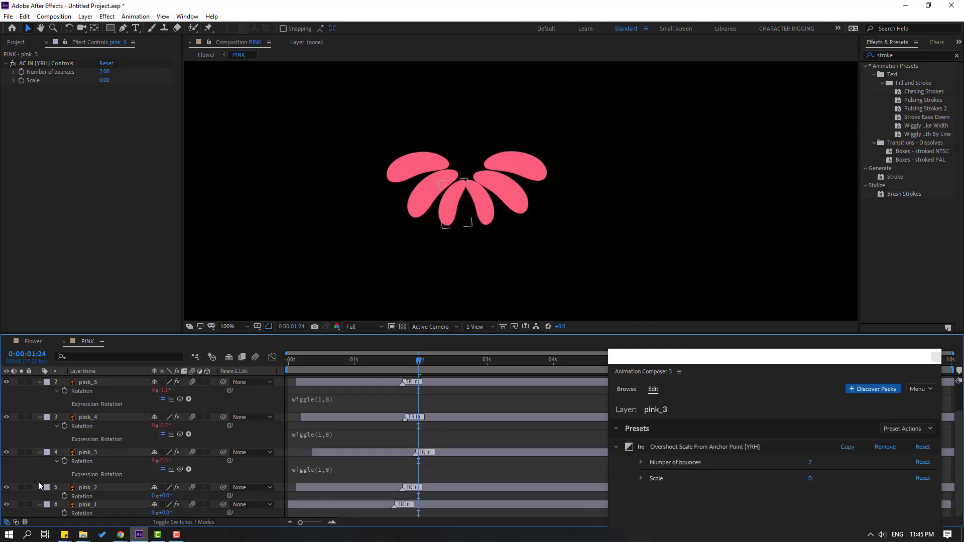
{"action": "left_click", "coordinate": [38, 481]}
{"action": "left_click", "coordinate": [64, 492], "text": "alt"}
{"action": "type", "text": "wiggle(1,6)"}
{"action": "left_click", "coordinate": [52, 485]}
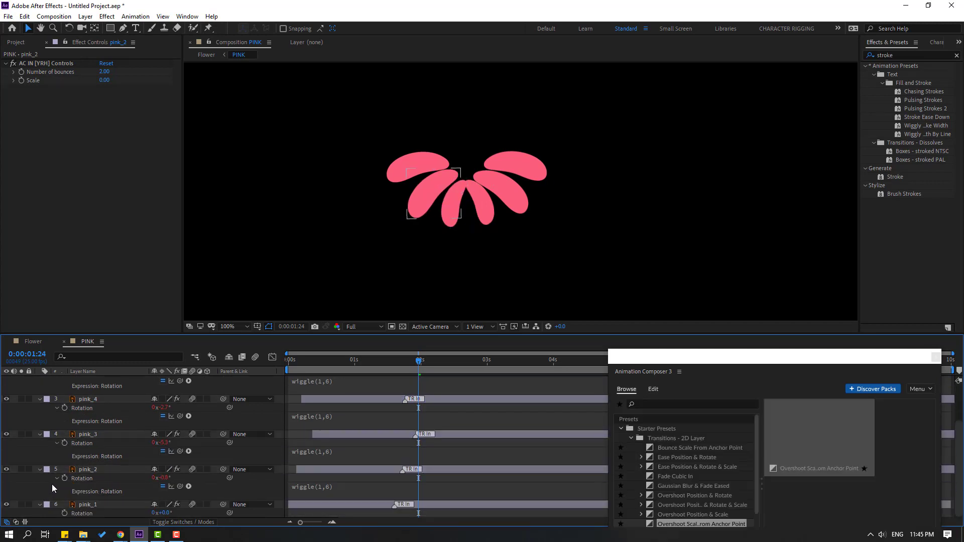
{"action": "left_click", "coordinate": [58, 504]}
{"action": "left_click", "coordinate": [64, 514], "text": "alt"}
{"action": "left_click", "coordinate": [46, 473]}
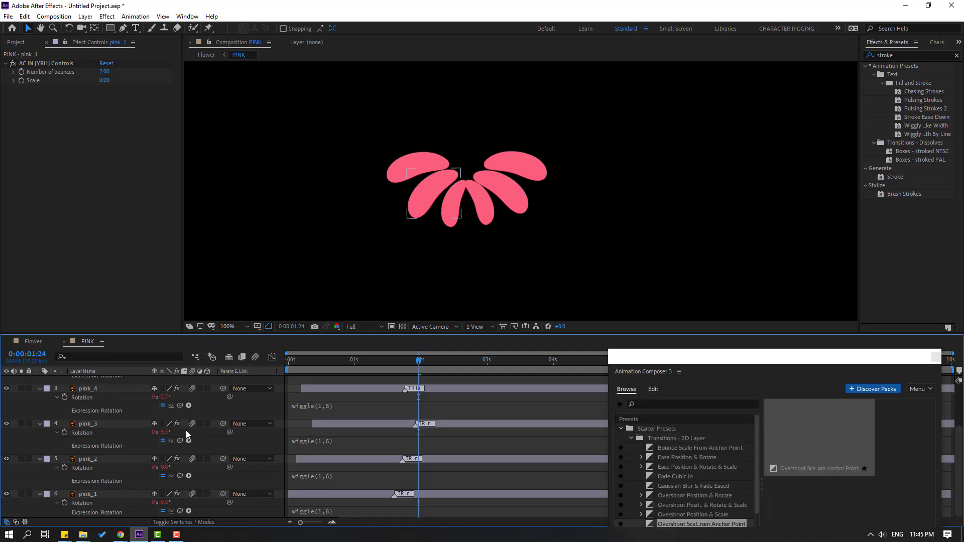
{"action": "key", "text": "space"}
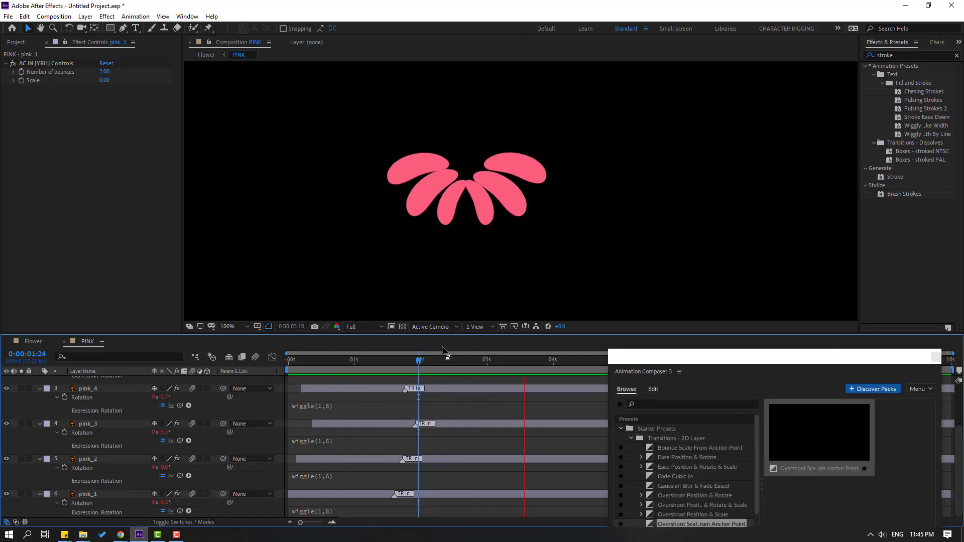
{"action": "left_click", "coordinate": [65, 342]}
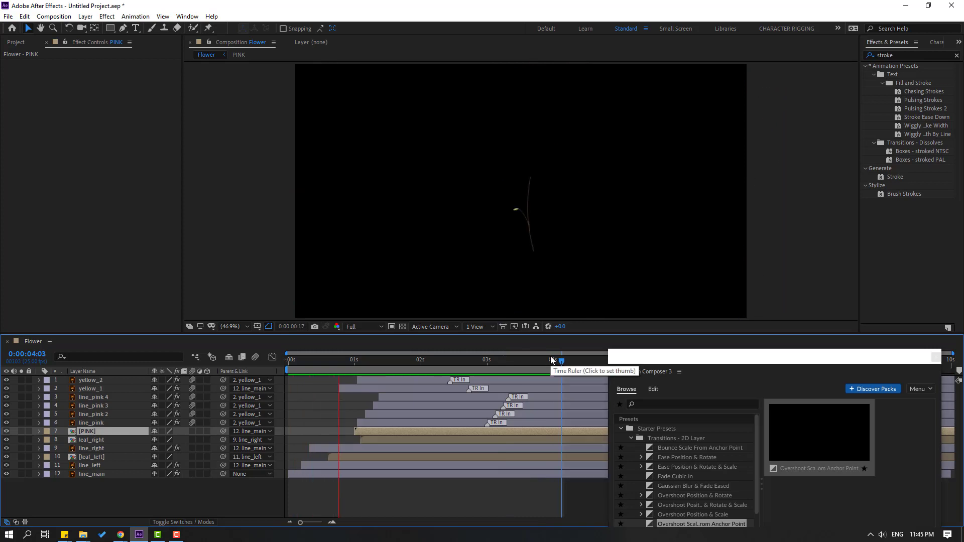
Step: Close the floating Animation Composer 3 panel with its X button
{"action": "left_click", "coordinate": [934, 358]}
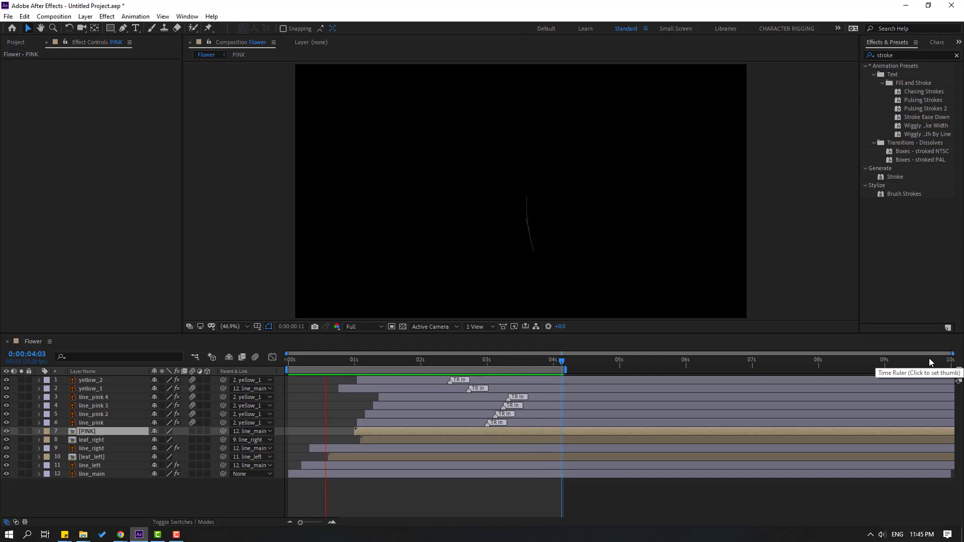